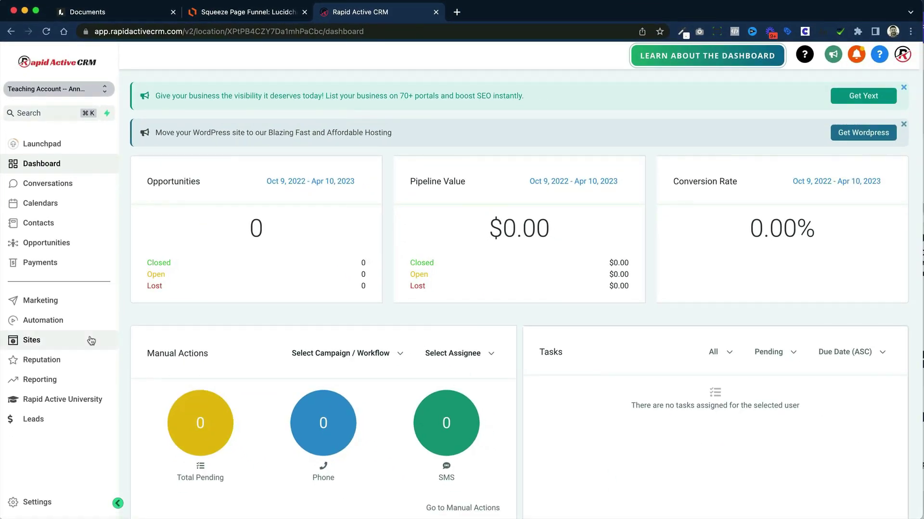
# Step: Add a new blank form in the form builder of the Sites area
pyautogui.click(91, 341)
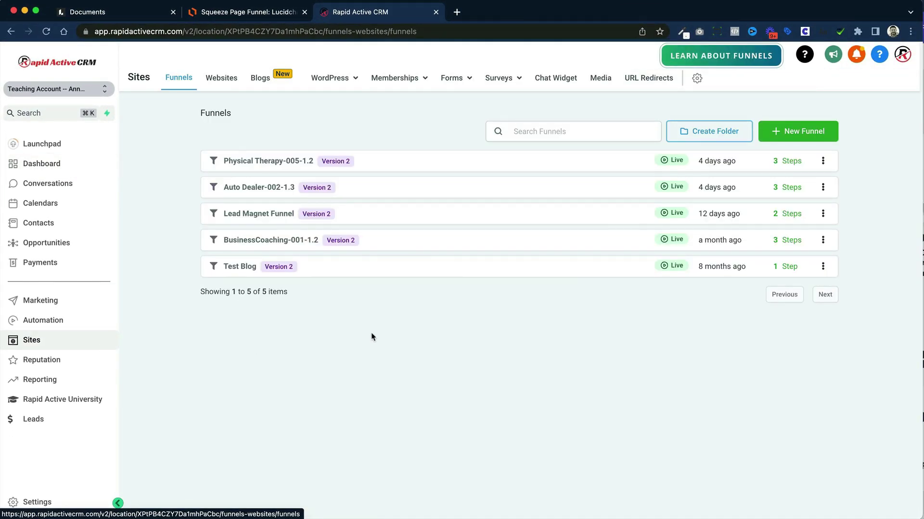
pyautogui.click(462, 87)
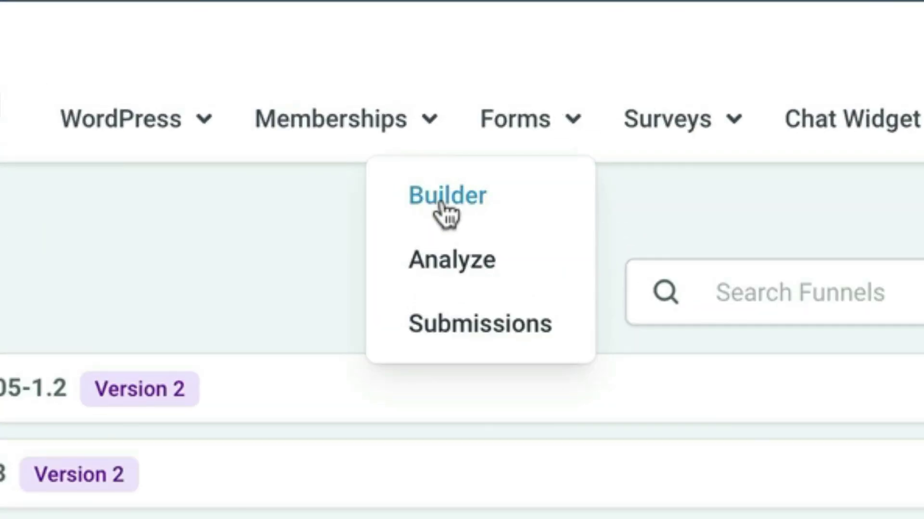
pyautogui.click(441, 206)
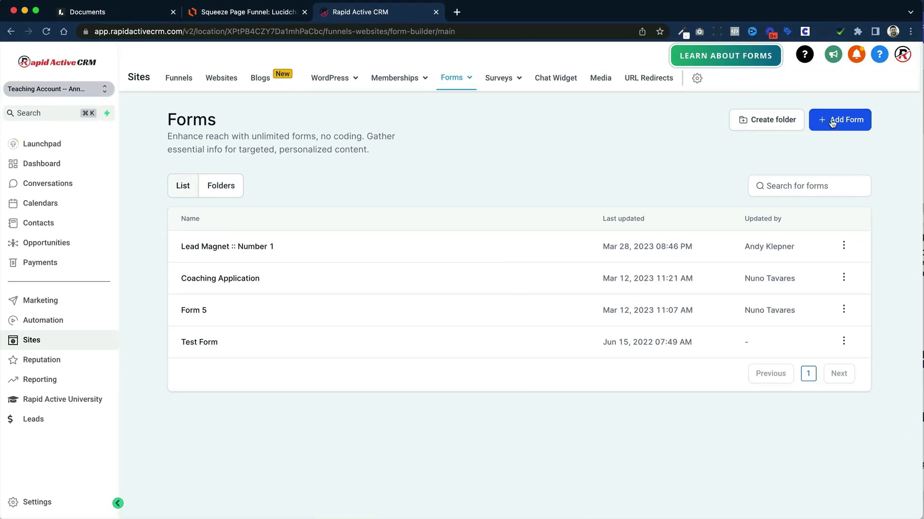
pyautogui.click(832, 124)
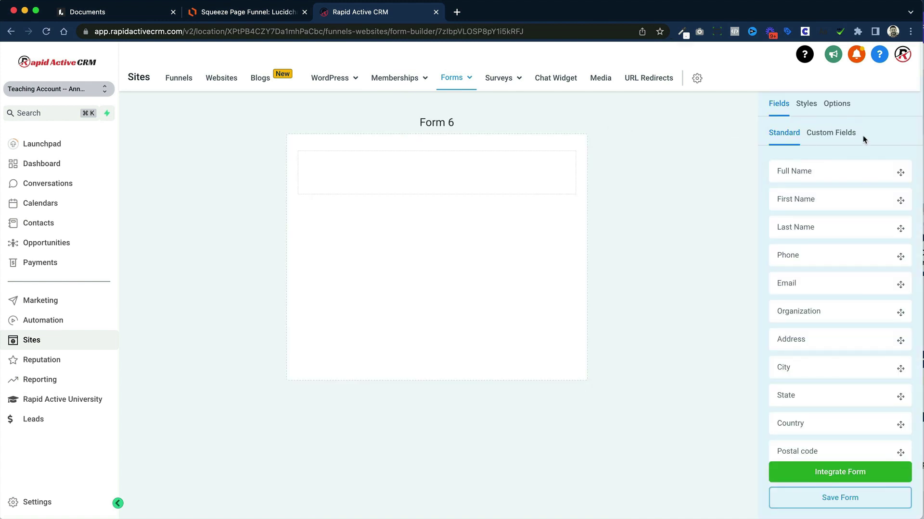
# Step: Rename the new form as "Squeeze Page Form" in its options
pyautogui.click(836, 106)
pyautogui.tripleClick(819, 165)
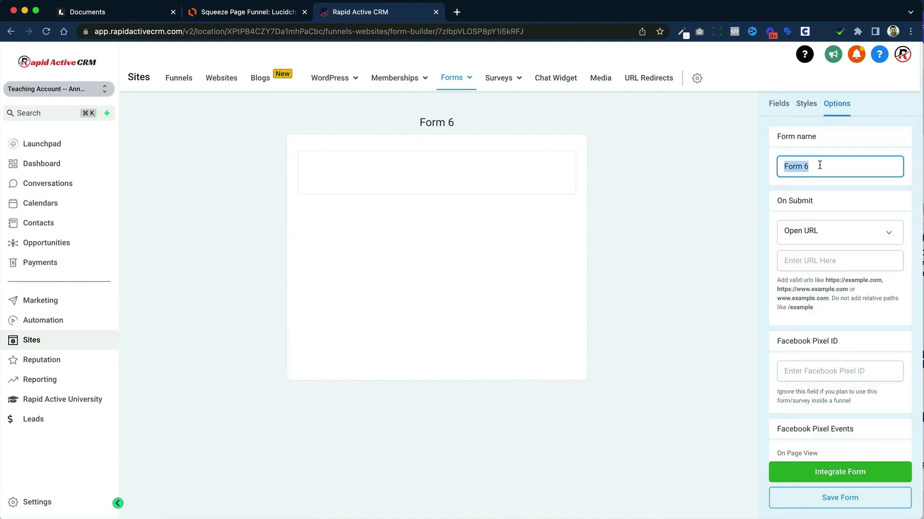
pyautogui.write('Squeeze Page Form')
pyautogui.click(741, 184)
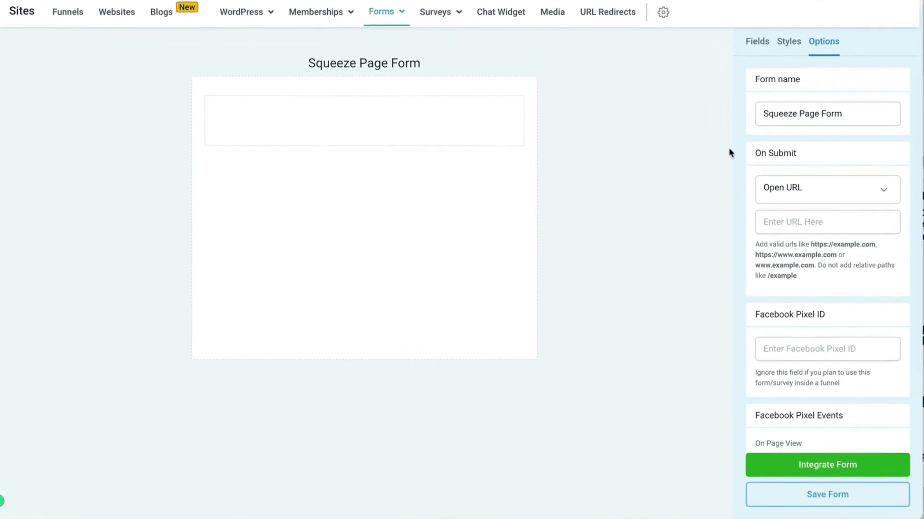
# Step: Set the form's Facebook Pixel event on form submission to Lead and save the form
pyautogui.click(775, 170)
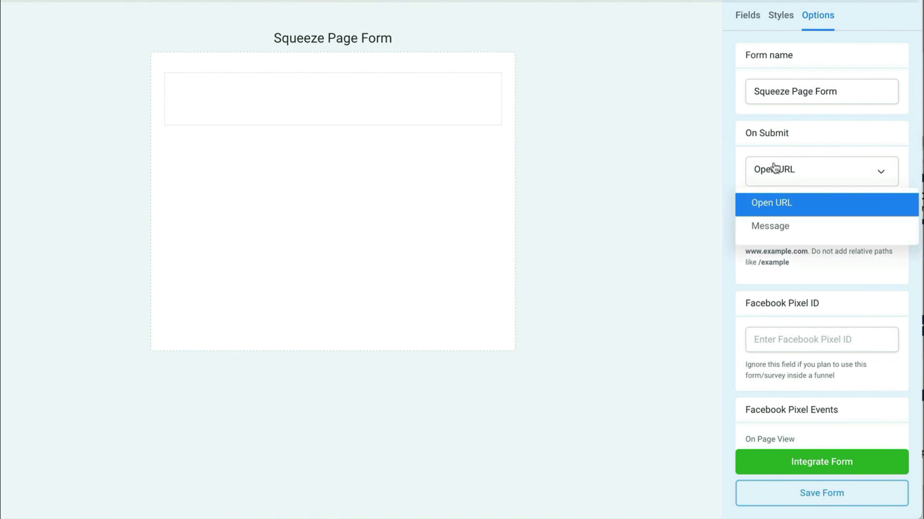
pyautogui.click(655, 191)
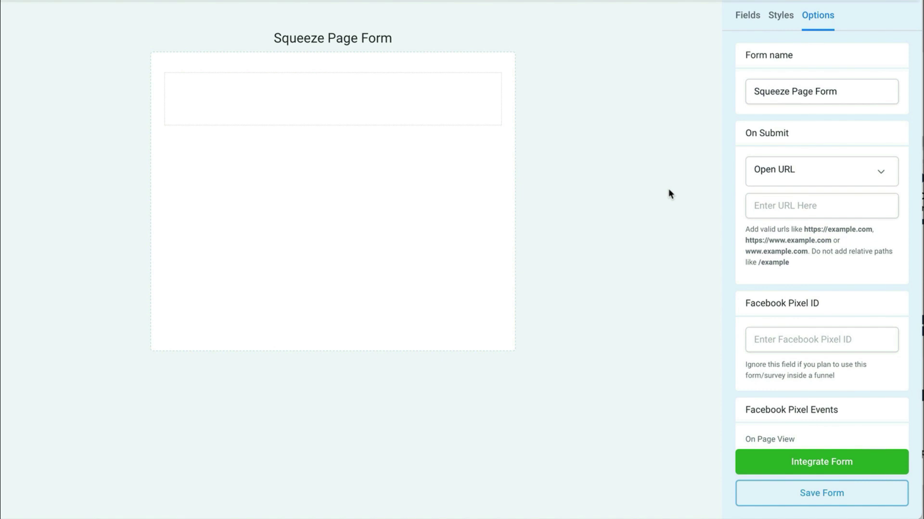
pyautogui.scroll(-3, 766, 281)
pyautogui.scroll(-2, 815, 305)
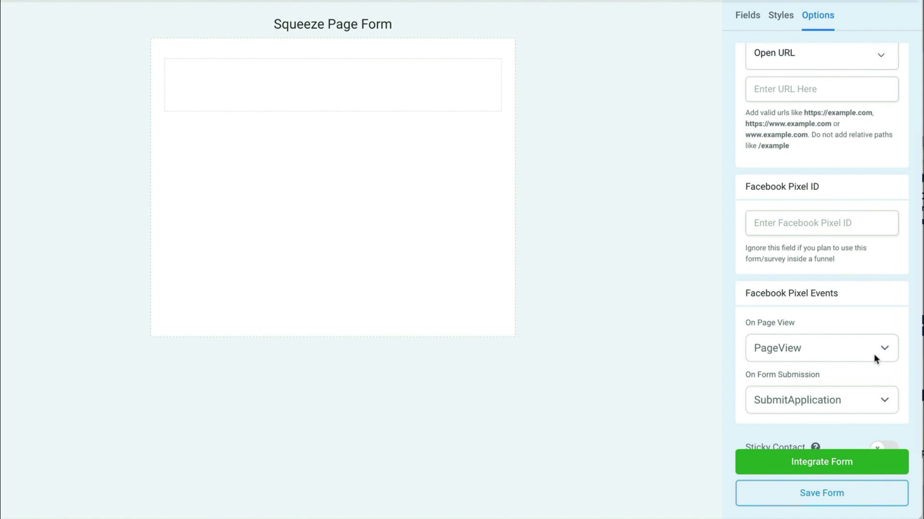
pyautogui.click(797, 400)
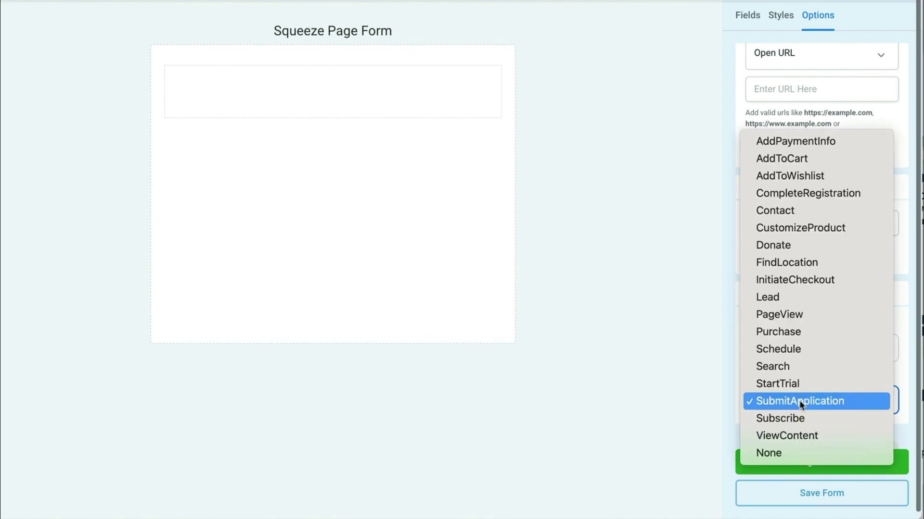
pyautogui.click(791, 299)
pyautogui.scroll(-1, 888, 377)
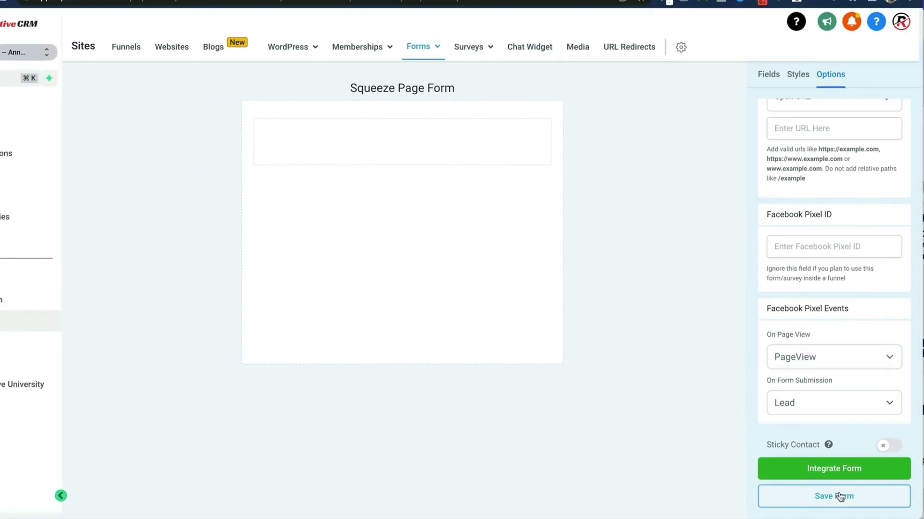
pyautogui.click(839, 497)
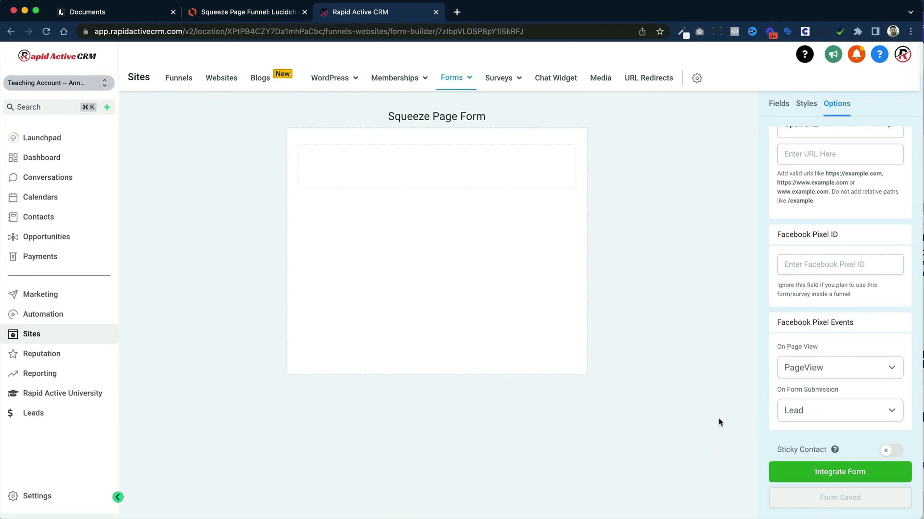
# Step: Add the standard Full Name and Email fields to the form, one below the other, and save it
pyautogui.click(778, 109)
pyautogui.moveTo(816, 173); pyautogui.dragTo(471, 170)
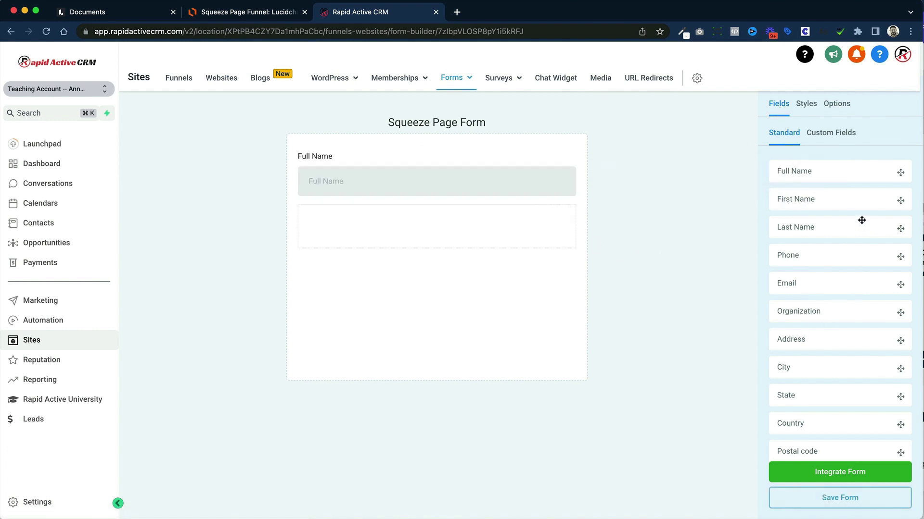
pyautogui.moveTo(836, 287); pyautogui.dragTo(503, 231)
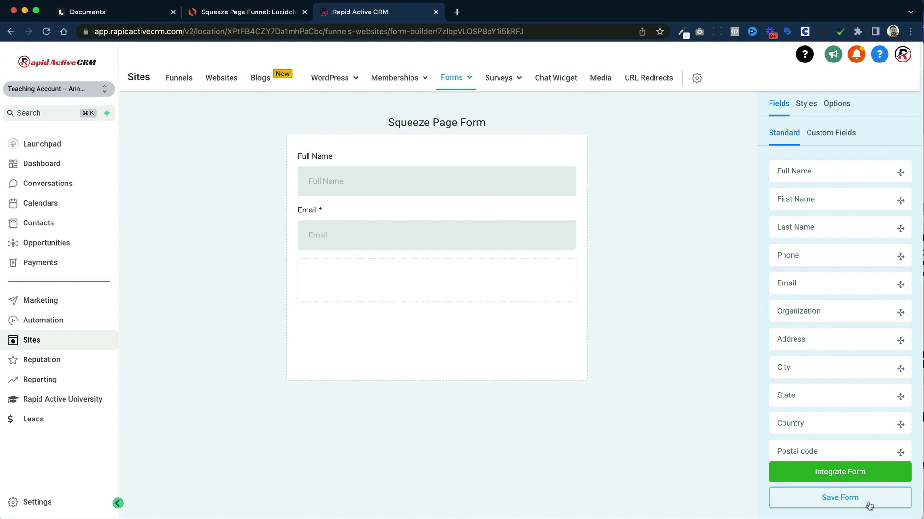
pyautogui.click(869, 505)
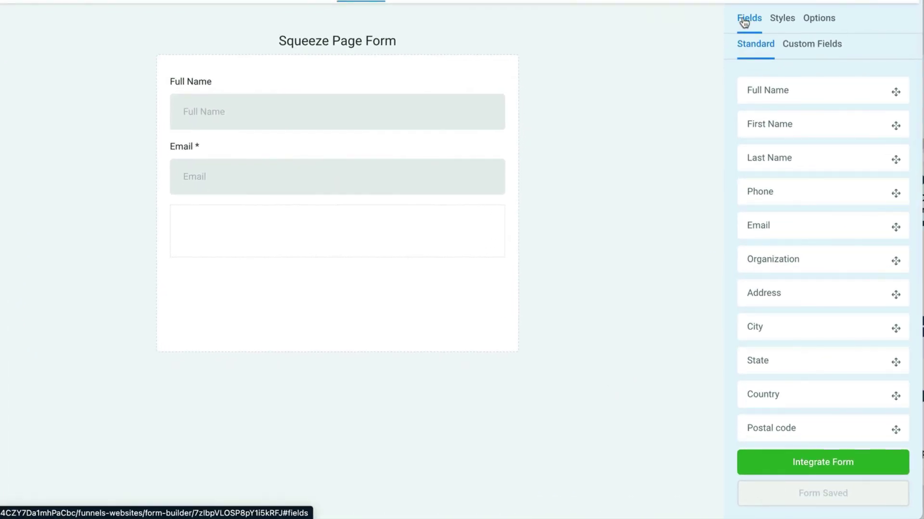
# Step: Add a button below the Email field and set its text to "Submit"
pyautogui.scroll(-6, 787, 191)
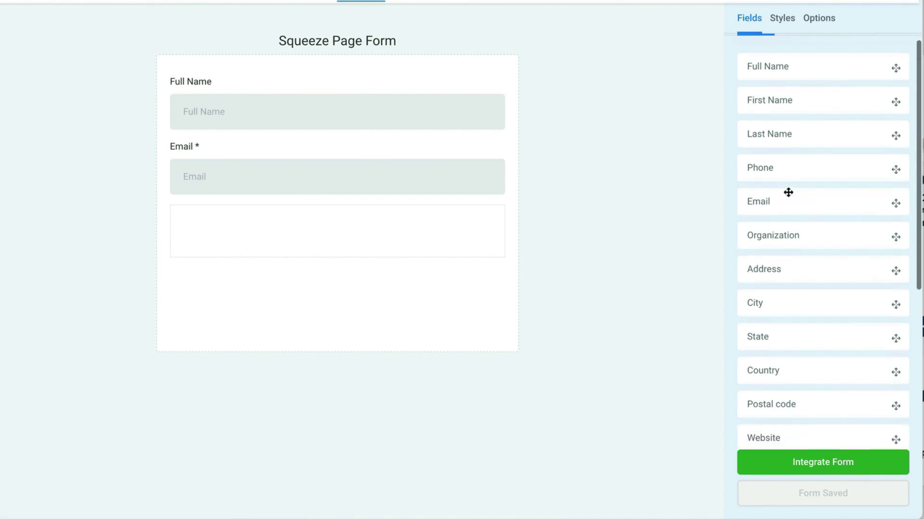
pyautogui.moveTo(801, 403); pyautogui.dragTo(268, 216)
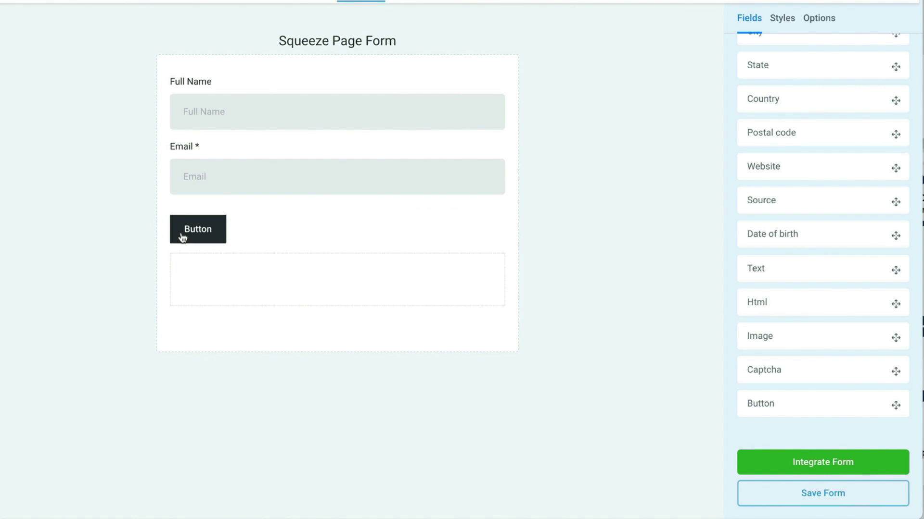
pyautogui.click(182, 237)
pyautogui.doubleClick(782, 125)
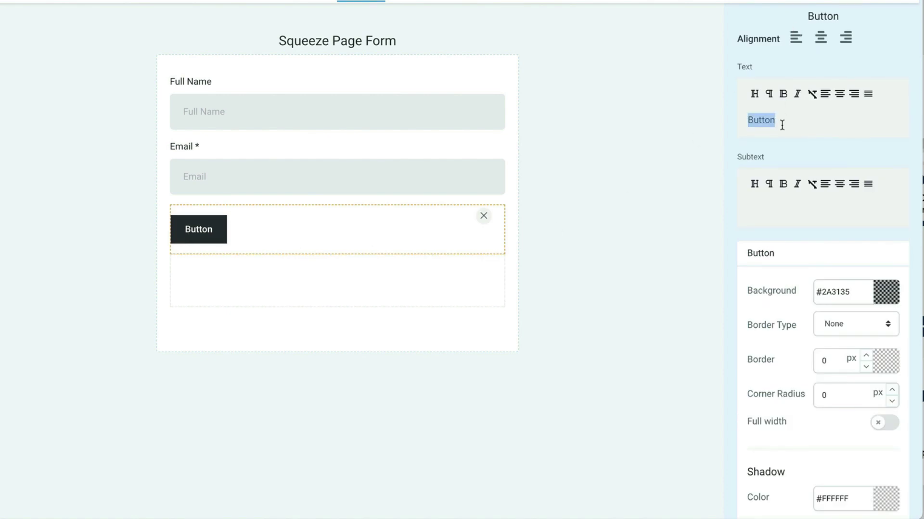
pyautogui.write('Submit')
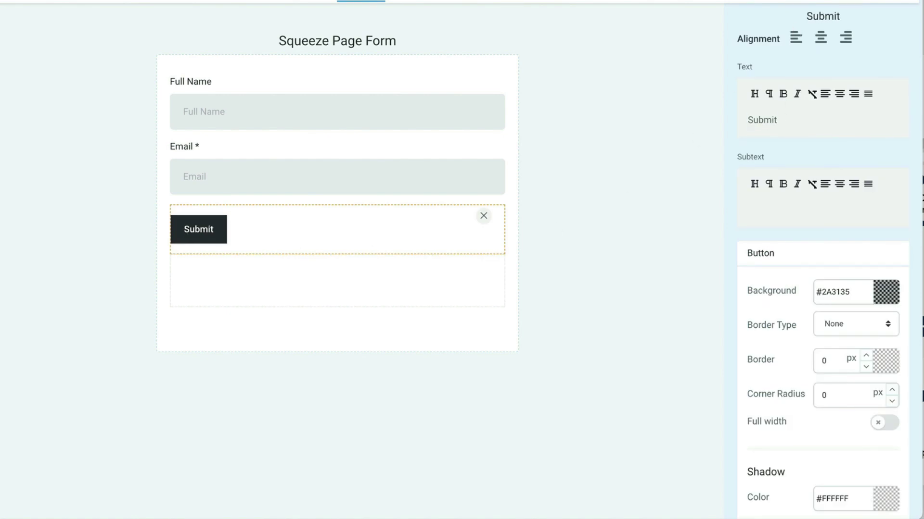
pyautogui.click(624, 204)
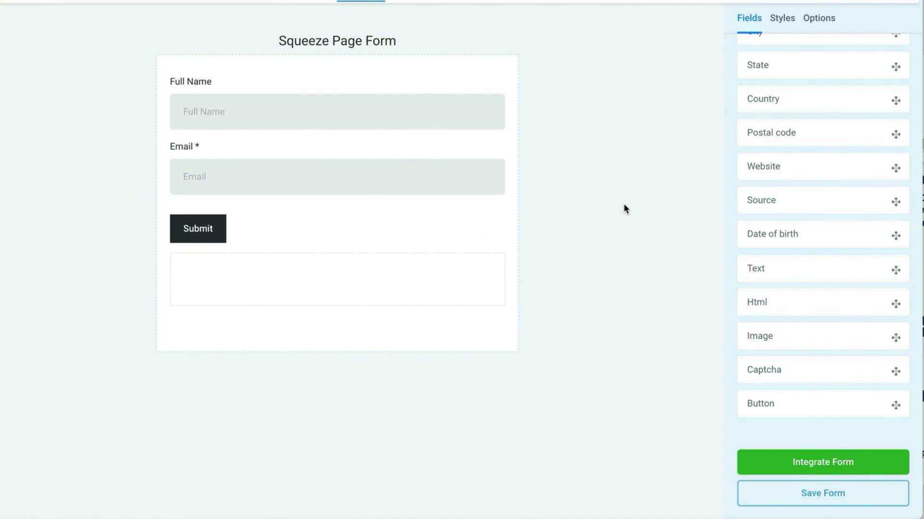
# Step: Make the Submit button full width and set its background color to #233E61
pyautogui.click(264, 225)
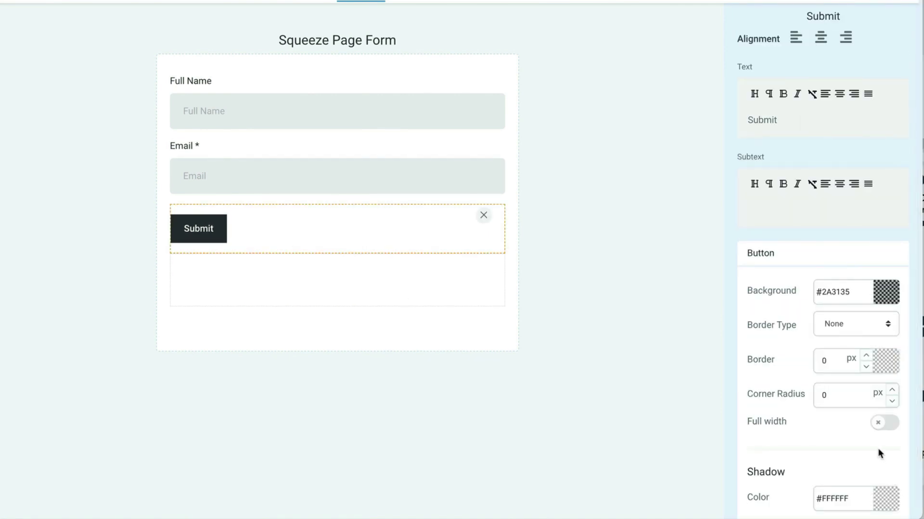
pyautogui.click(885, 422)
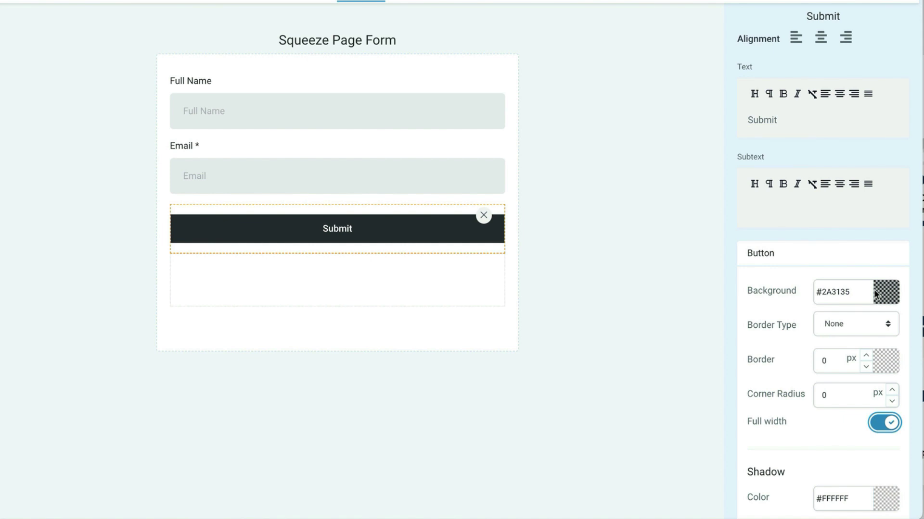
pyautogui.doubleClick(836, 290)
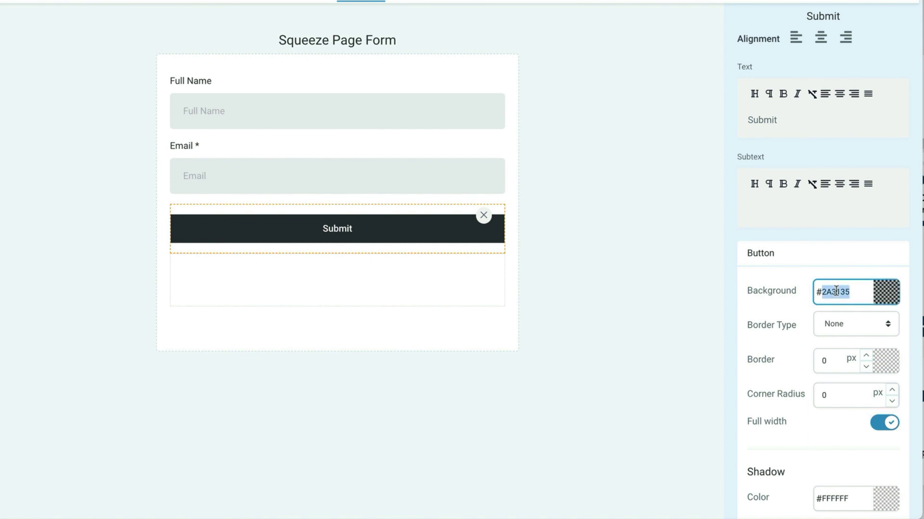
pyautogui.write('233E61')
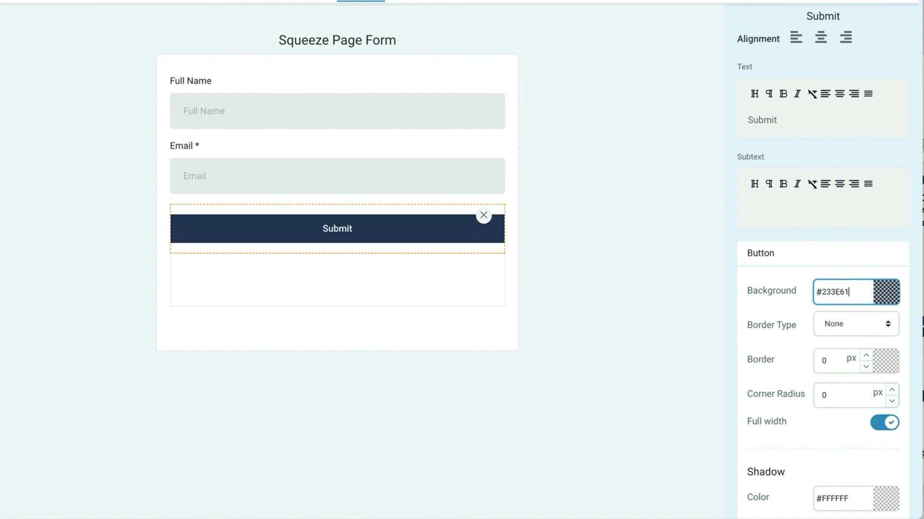
# Step: Set the Submit button's corner radius to 5 px, keeping border type None, and save the form
pyautogui.click(886, 324)
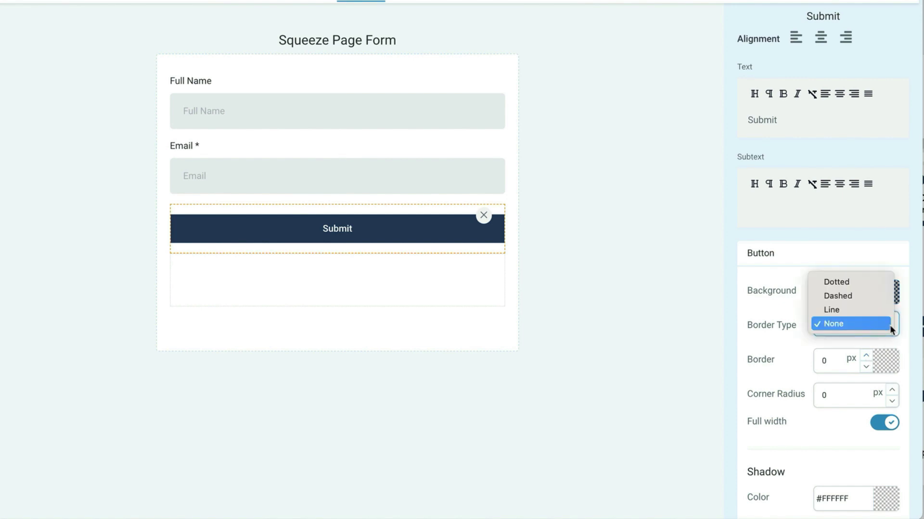
pyautogui.click(797, 375)
pyautogui.click(892, 389)
pyautogui.click(892, 390)
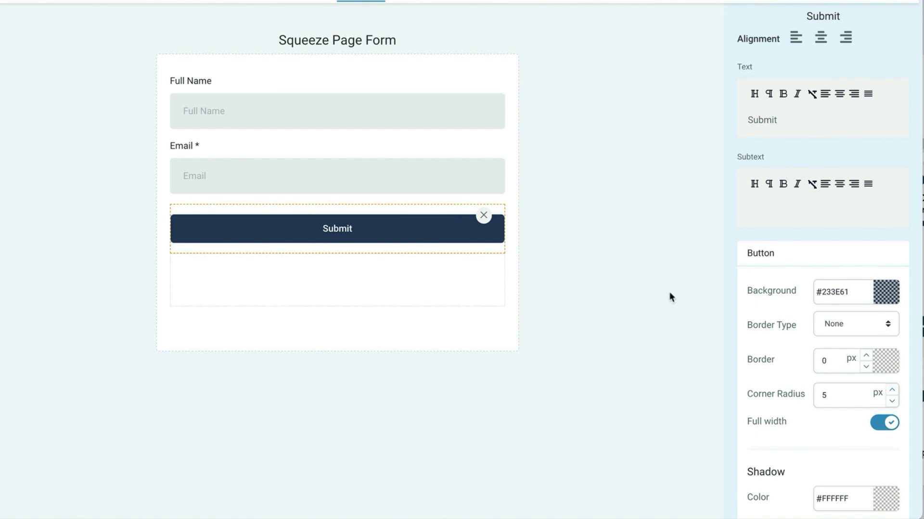
pyautogui.scroll(-1, 576, 264)
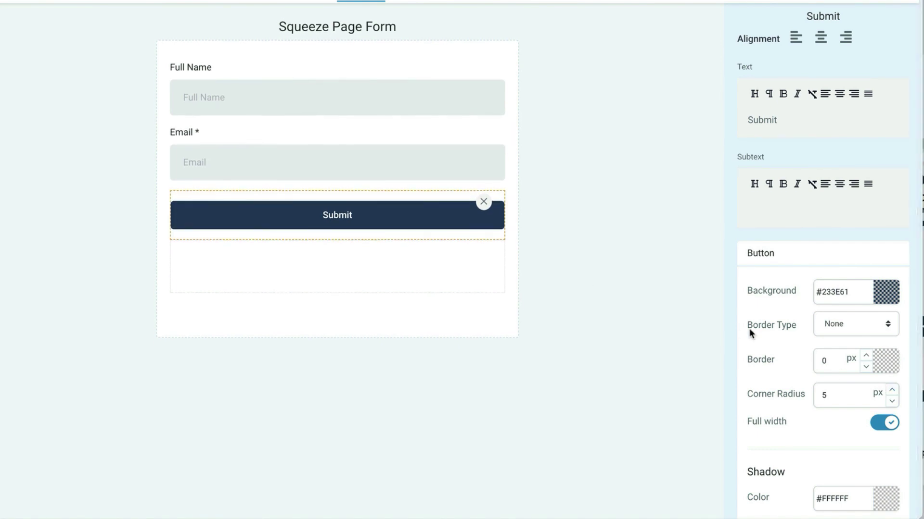
pyautogui.scroll(-2, 749, 328)
pyautogui.scroll(-4, 749, 329)
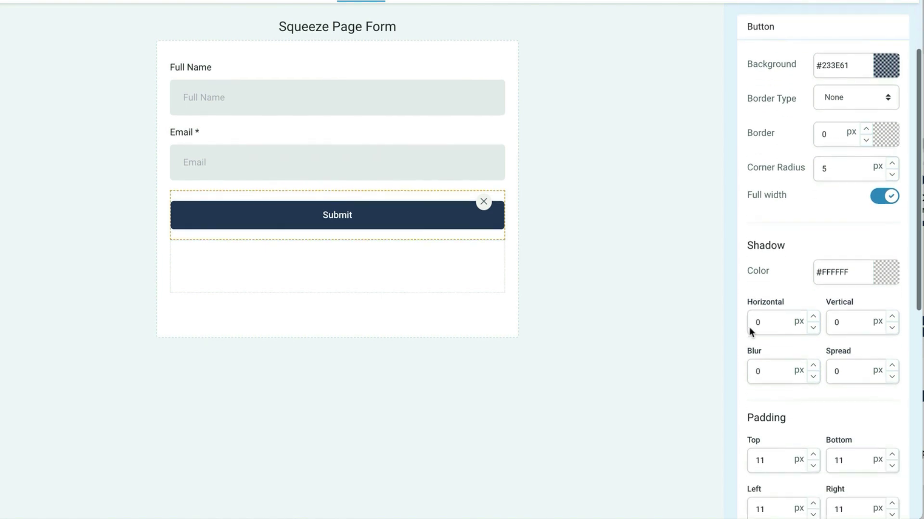
pyautogui.scroll(1, 654, 282)
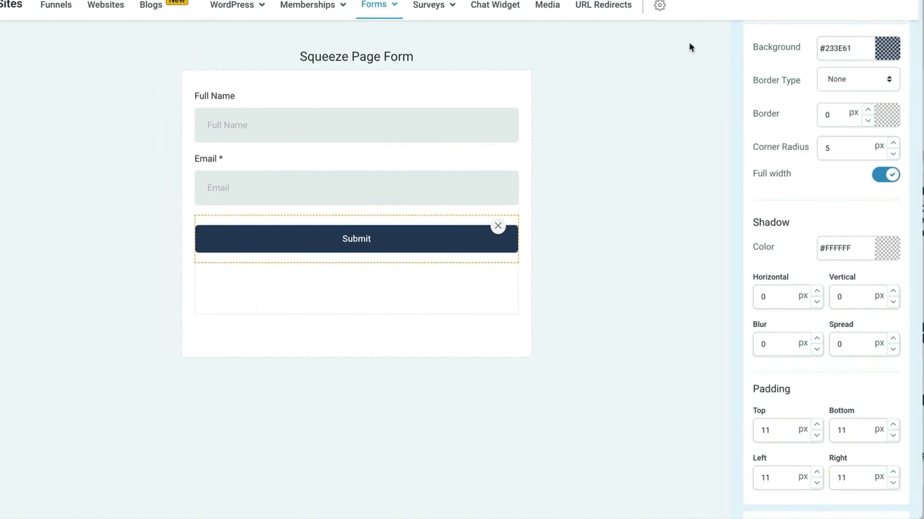
pyautogui.click(688, 230)
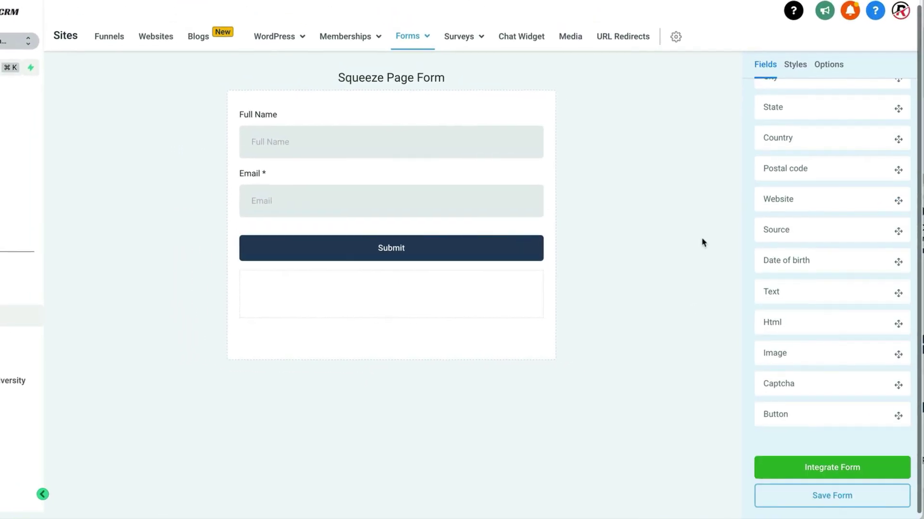
pyautogui.click(842, 495)
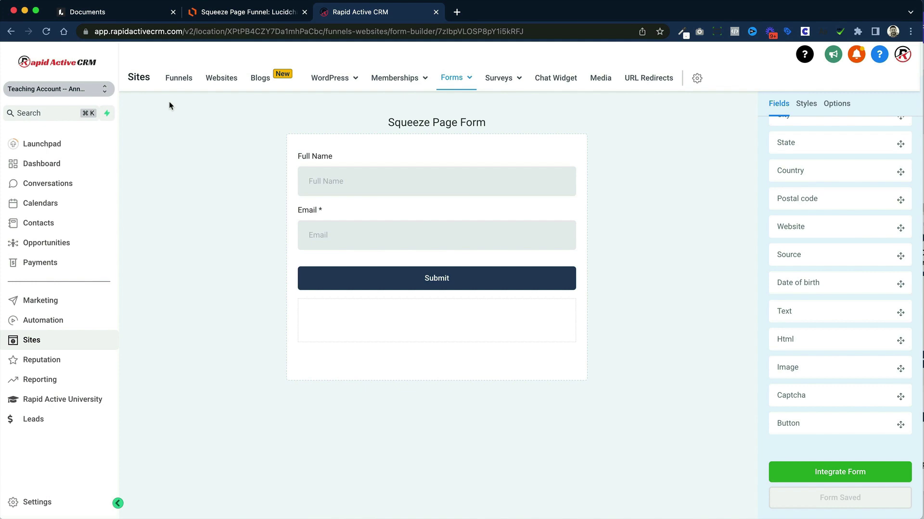
# Step: Create a new funnel without a template, named "Squeeze Page Funnel"
pyautogui.click(188, 82)
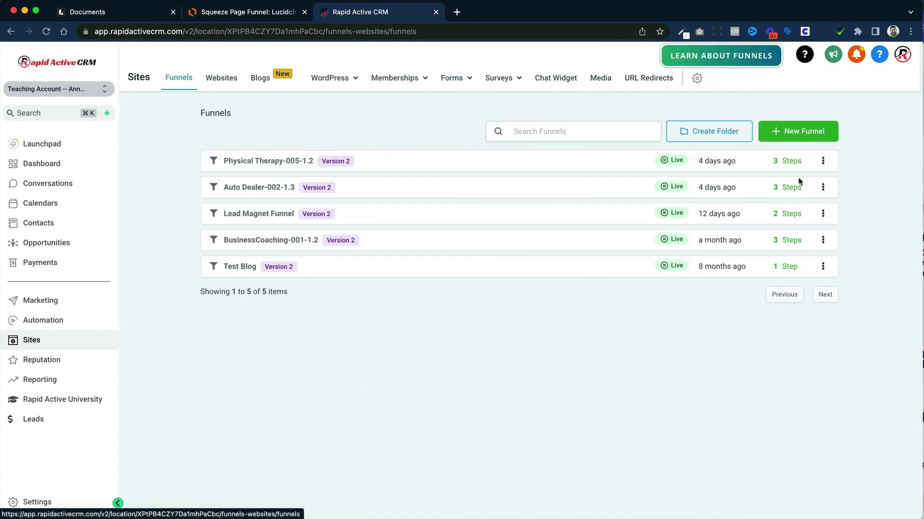
pyautogui.click(818, 137)
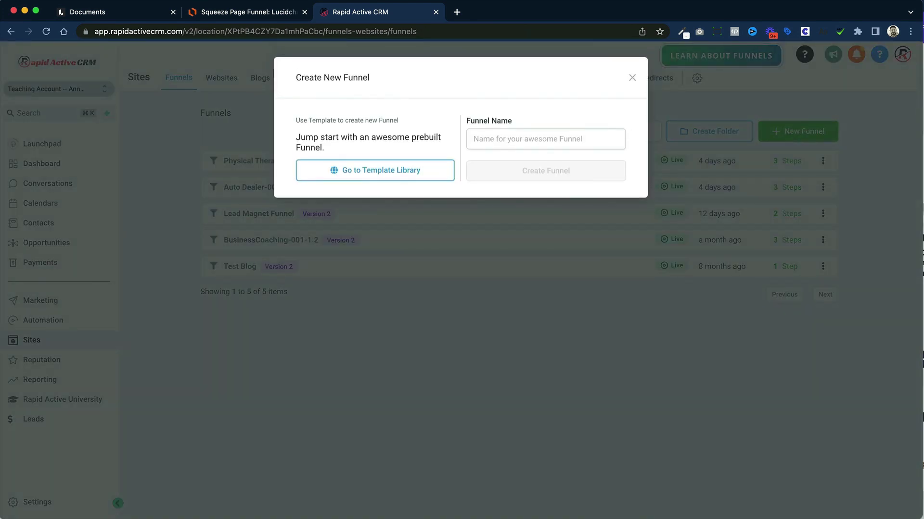
pyautogui.click(500, 146)
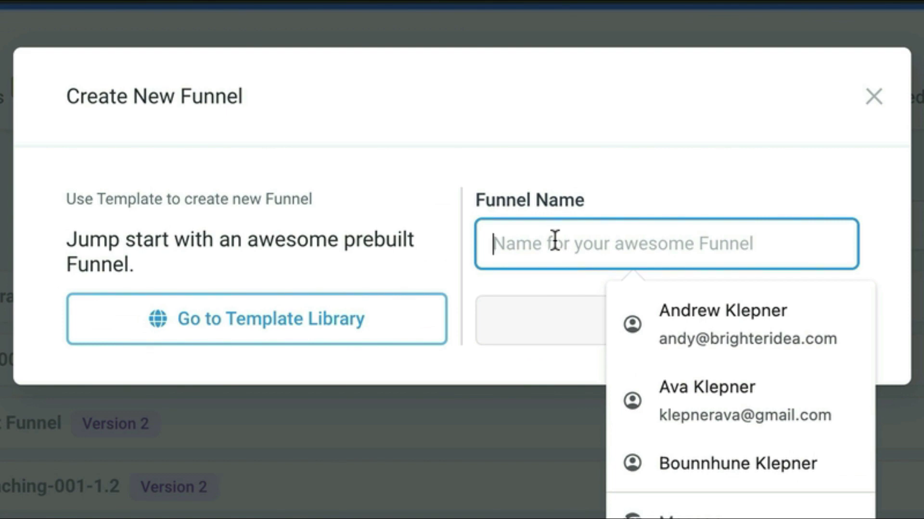
pyautogui.write('Squeeze Page Funnel')
pyautogui.click(606, 310)
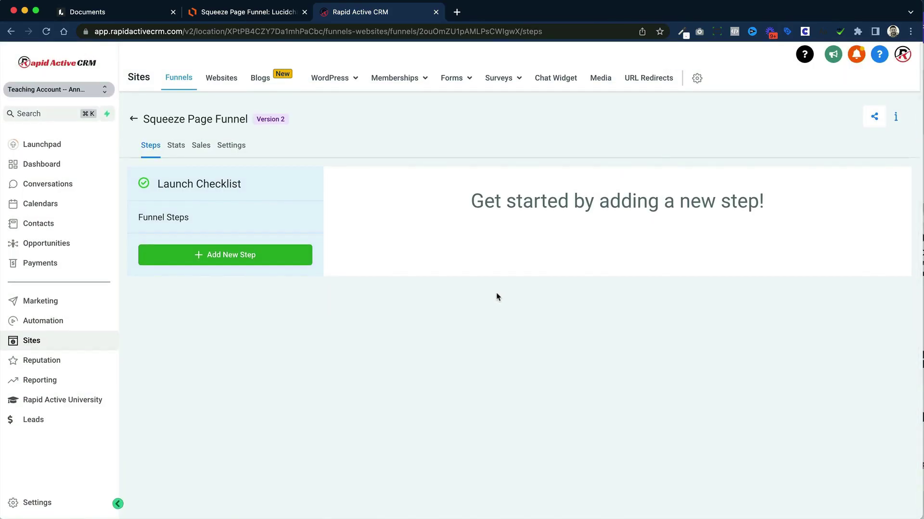
# Step: Add a new step named "Squeeze page" to the funnel
pyautogui.click(237, 262)
pyautogui.click(368, 144)
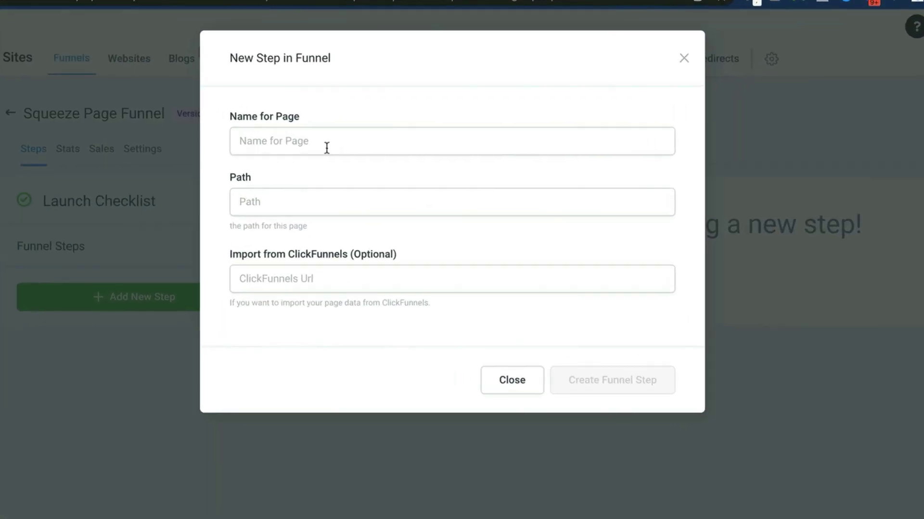
pyautogui.write('Squeeze page')
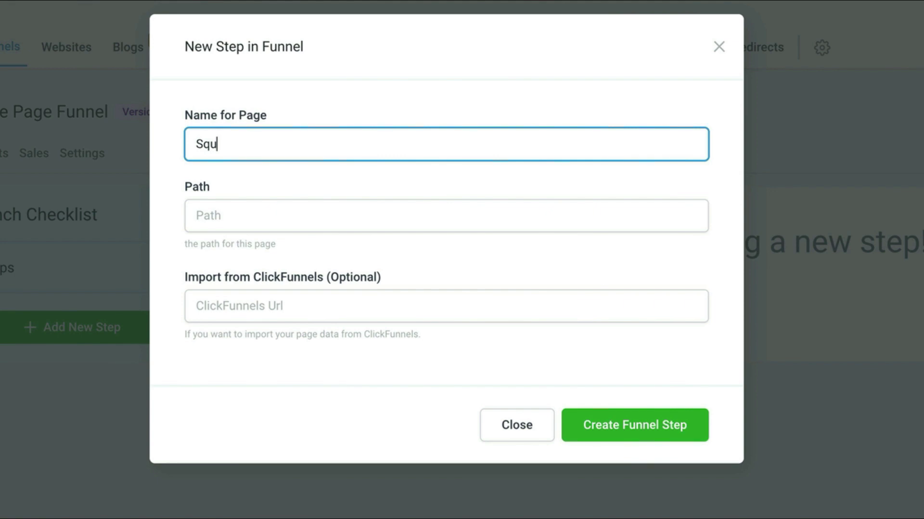
pyautogui.click(649, 432)
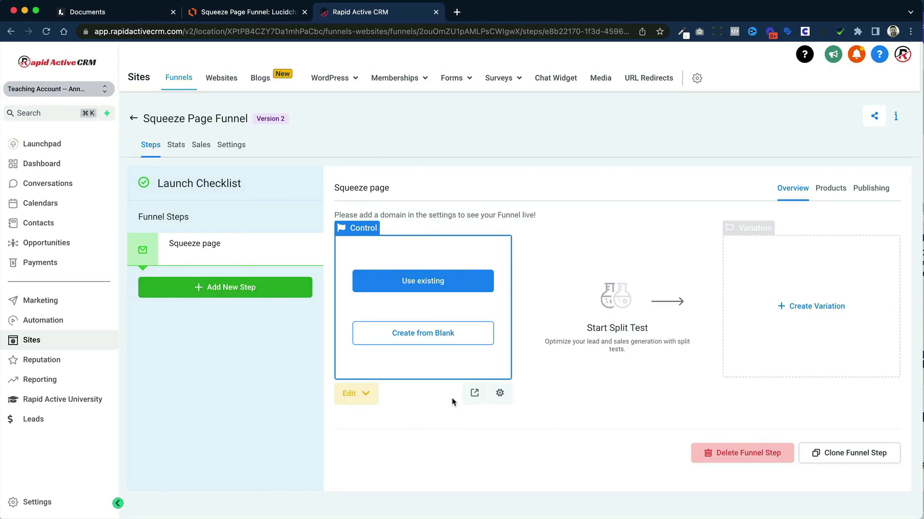
# Step: Create the squeeze page from blank and add a full-width section containing a one-column row
pyautogui.click(421, 329)
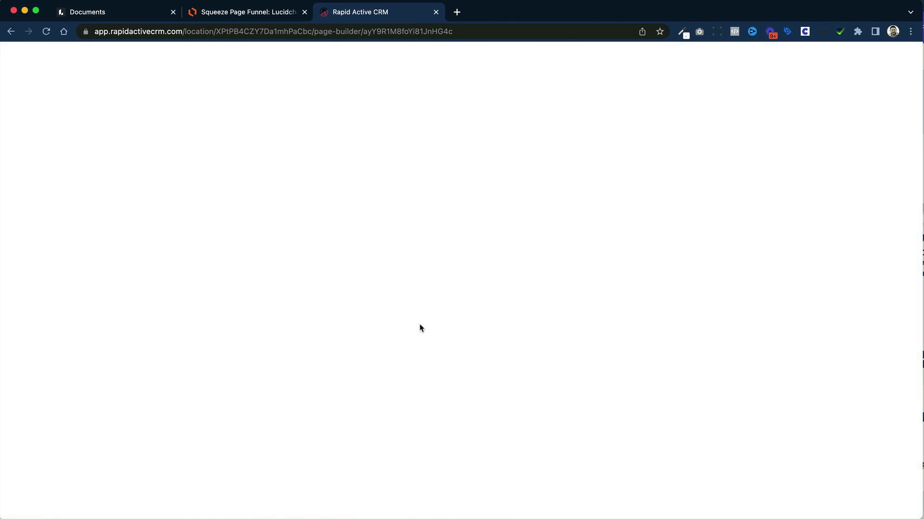
pyautogui.moveTo(708, 127); pyautogui.dragTo(535, 134)
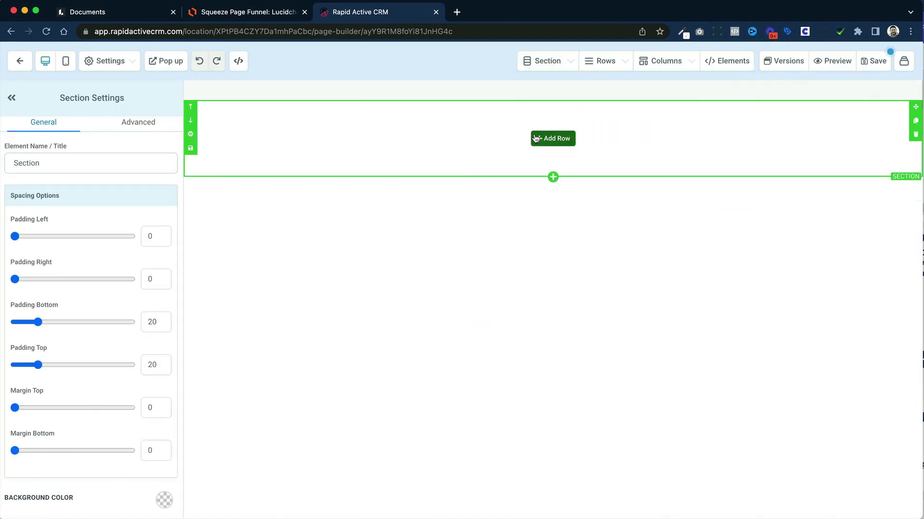
pyautogui.click(551, 140)
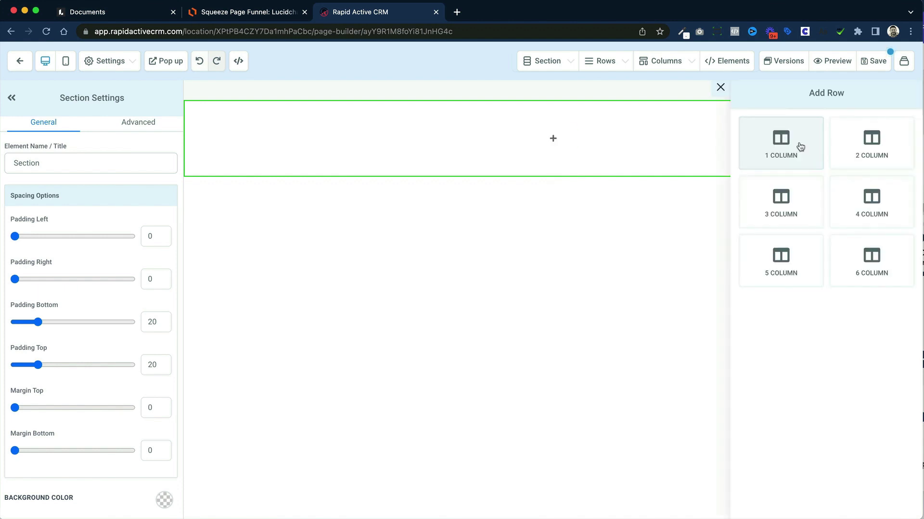
pyautogui.click(800, 146)
# Step: Add a headline to the column and set its text to "Here's My Attention Grabbing Headline"
pyautogui.click(569, 154)
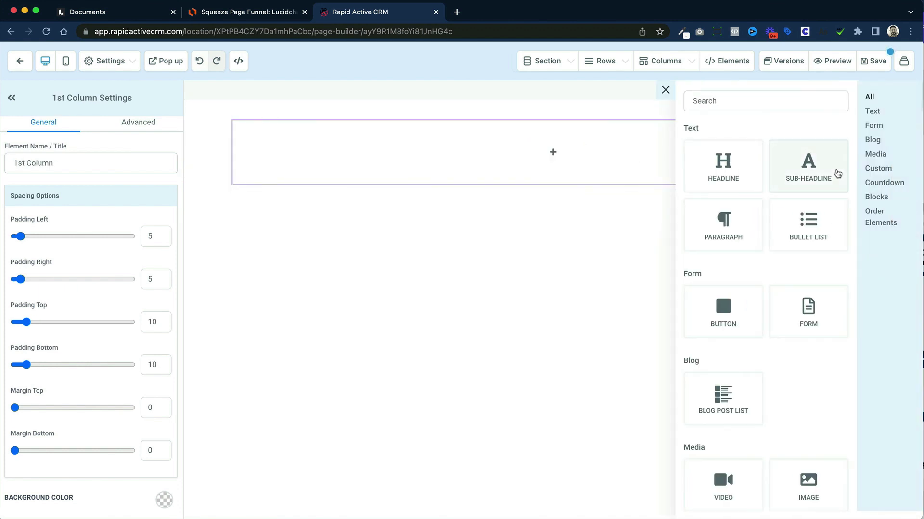
pyautogui.click(745, 173)
pyautogui.click(567, 139)
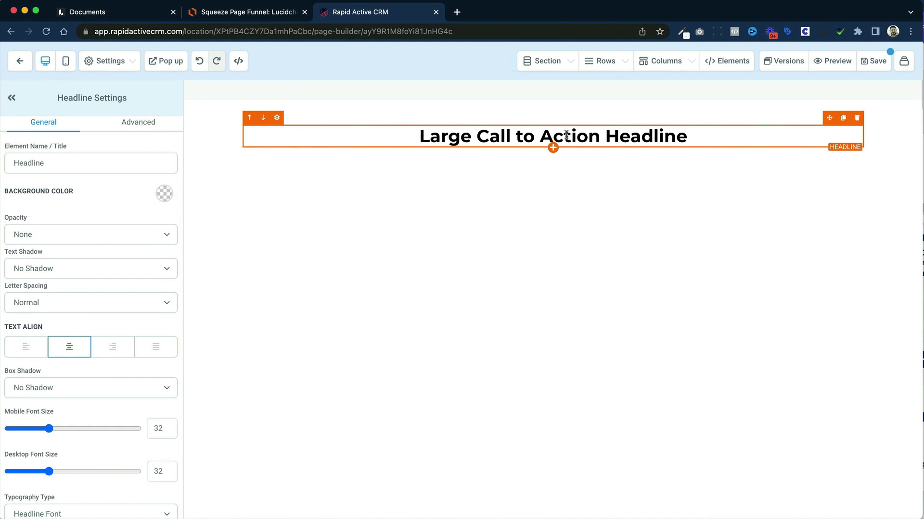
pyautogui.tripleClick(566, 136)
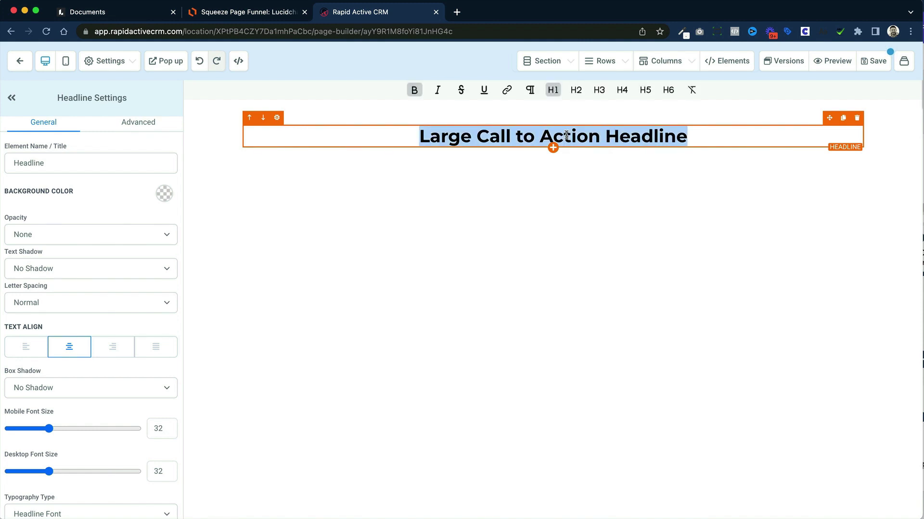
pyautogui.write("Here's M")
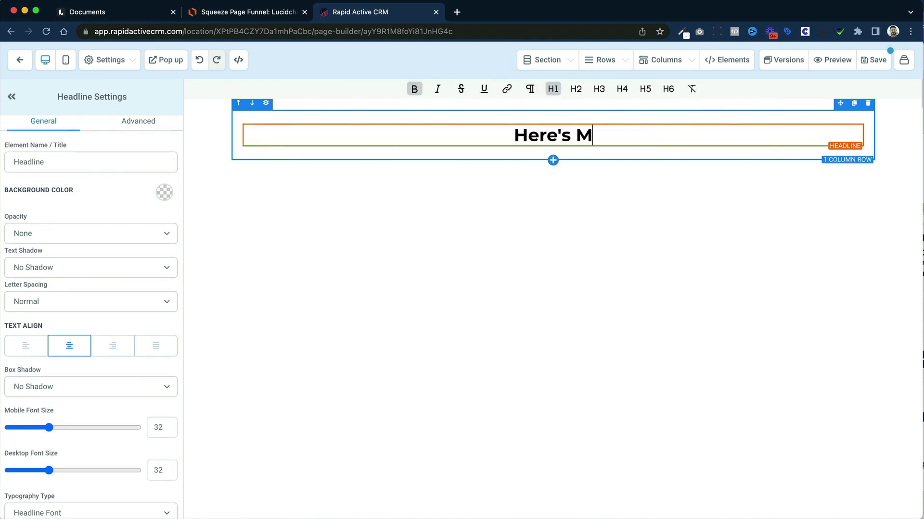
pyautogui.write('y Attentio')
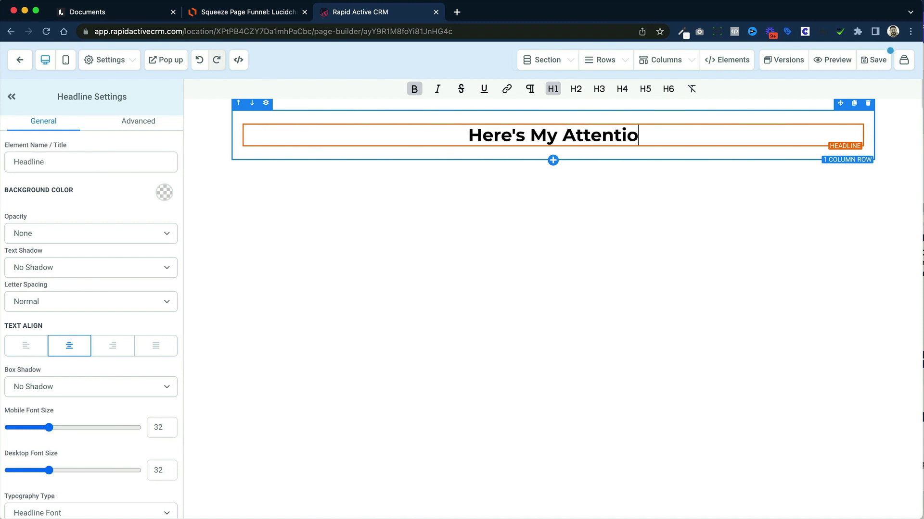
pyautogui.write('n Grabbing ')
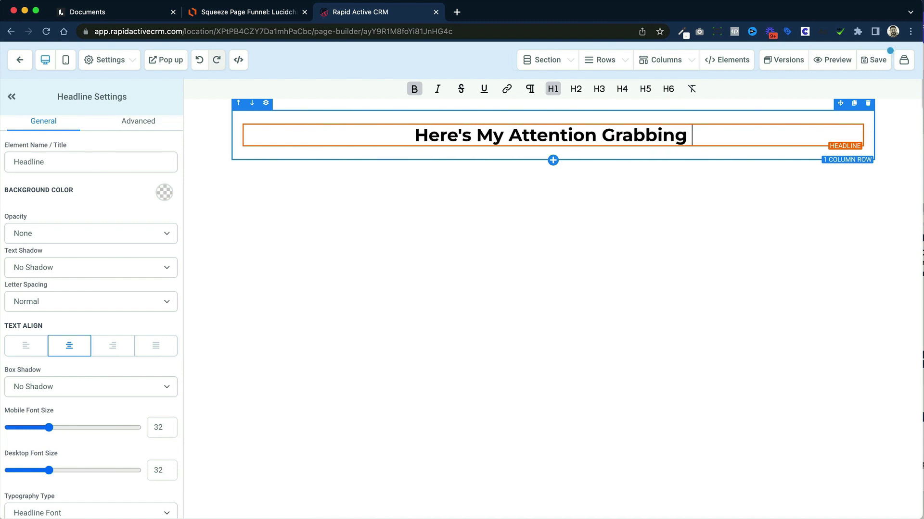
pyautogui.write('Headline')
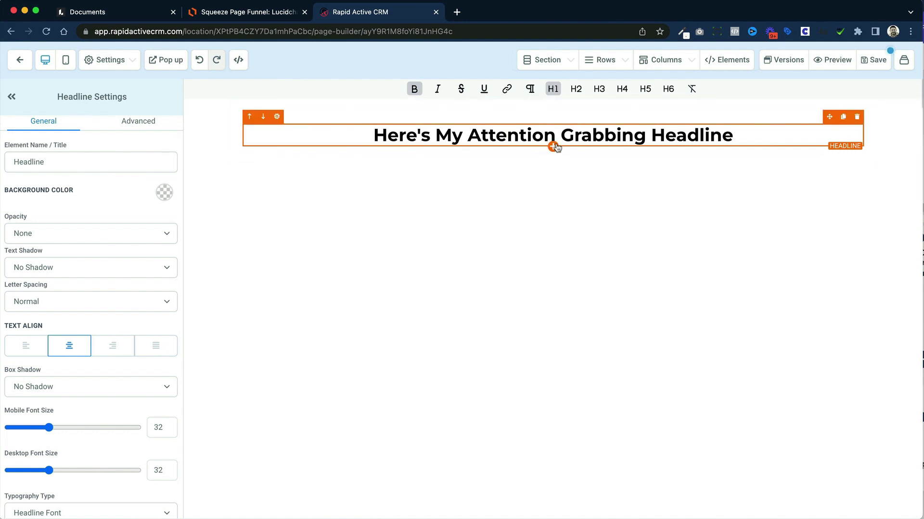
# Step: Insert the Squeeze Page Form below the headline and set its top padding to 20
pyautogui.click(553, 149)
pyautogui.scroll(-2, 824, 205)
pyautogui.moveTo(821, 262); pyautogui.dragTo(560, 154)
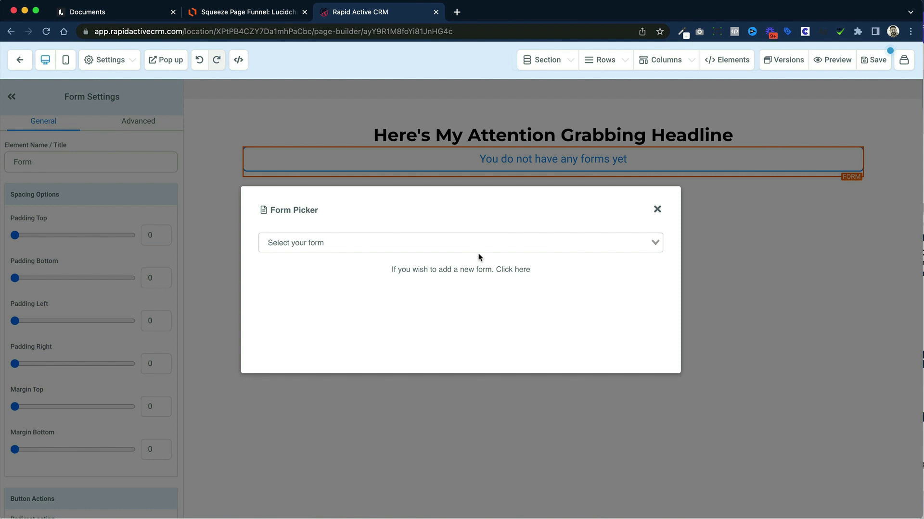
pyautogui.click(467, 246)
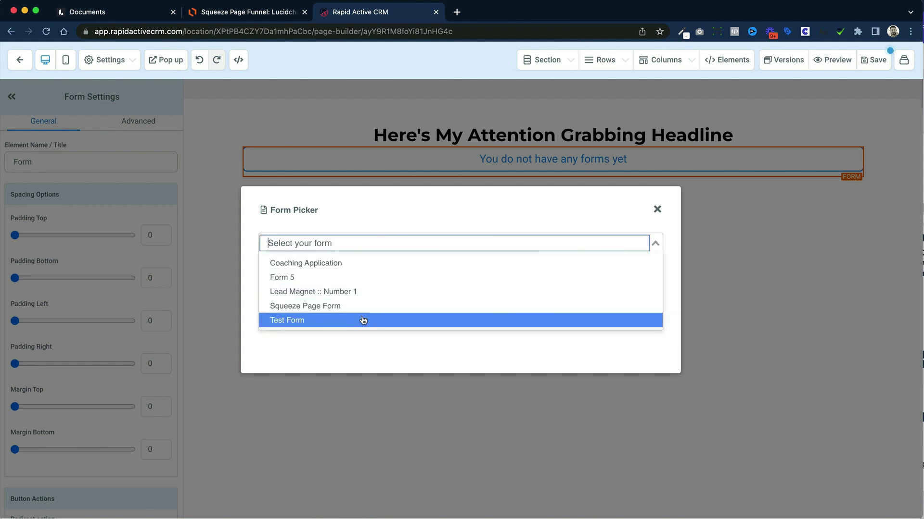
pyautogui.click(368, 309)
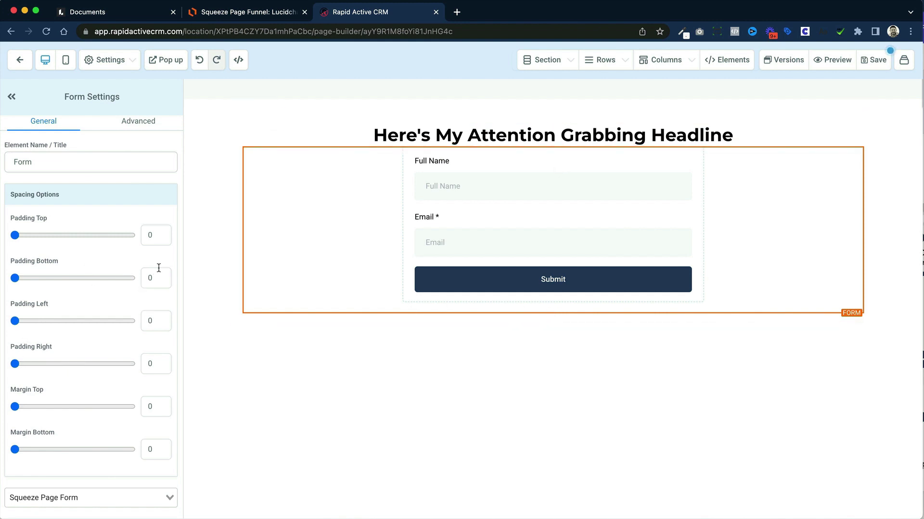
pyautogui.click(144, 227)
pyautogui.write('2')
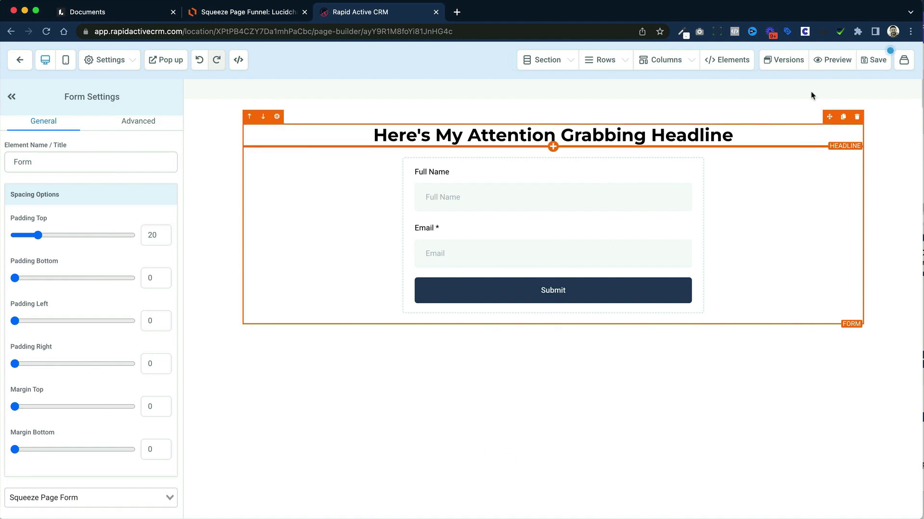
# Step: Add a full-width section with a one-column row below the form section and place a paragraph in it
pyautogui.click(553, 350)
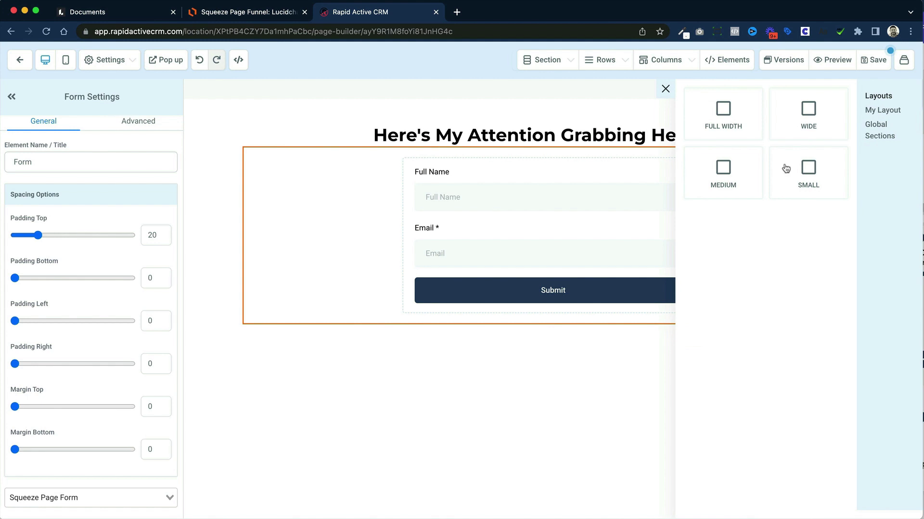
pyautogui.click(725, 116)
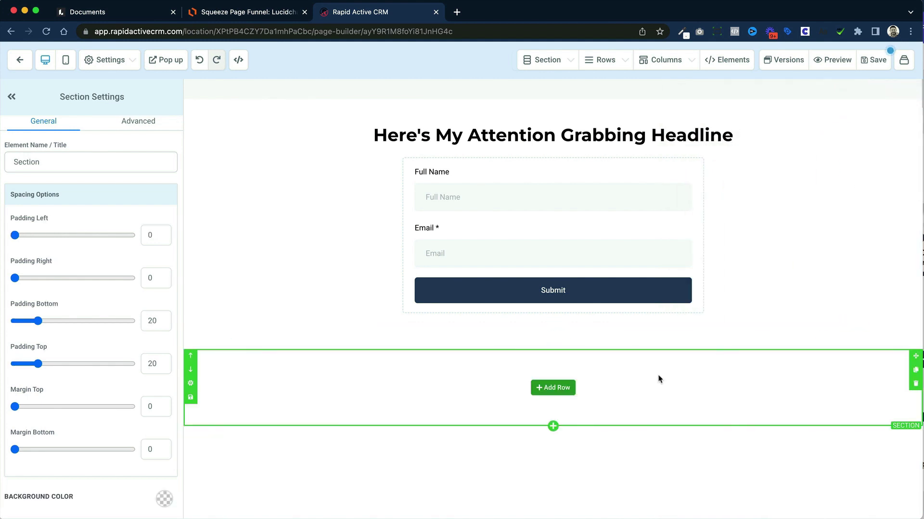
pyautogui.click(571, 388)
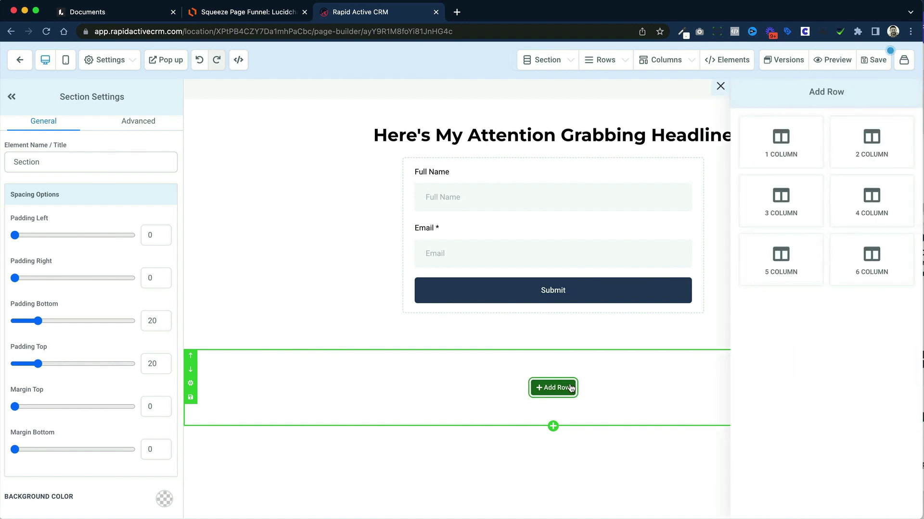
pyautogui.click(801, 166)
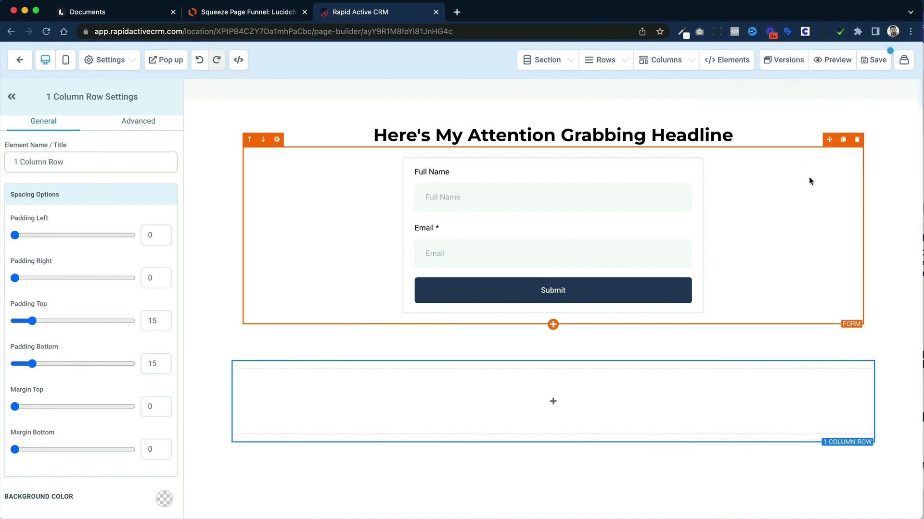
pyautogui.click(558, 403)
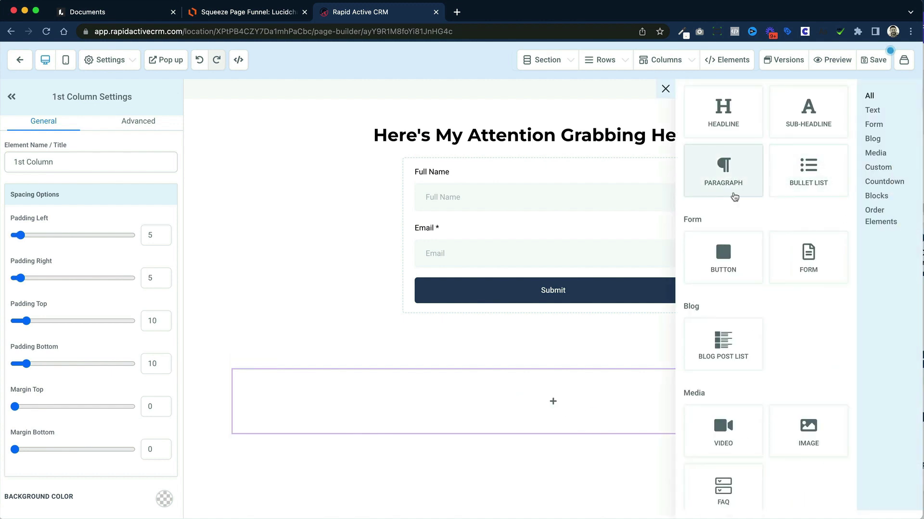
pyautogui.click(741, 182)
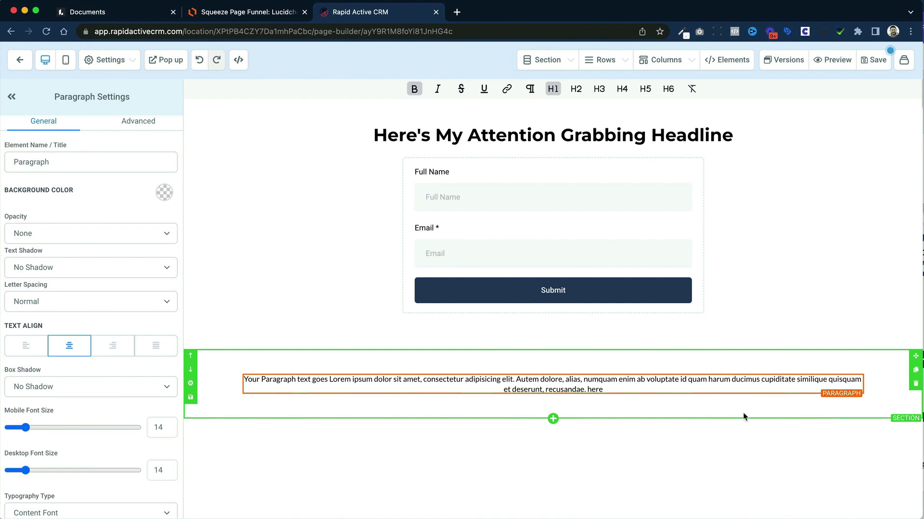
# Step: Add the copied dark blue as a custom color and apply it as the background of the paragraph's section
pyautogui.click(744, 417)
pyautogui.scroll(-5, 144, 414)
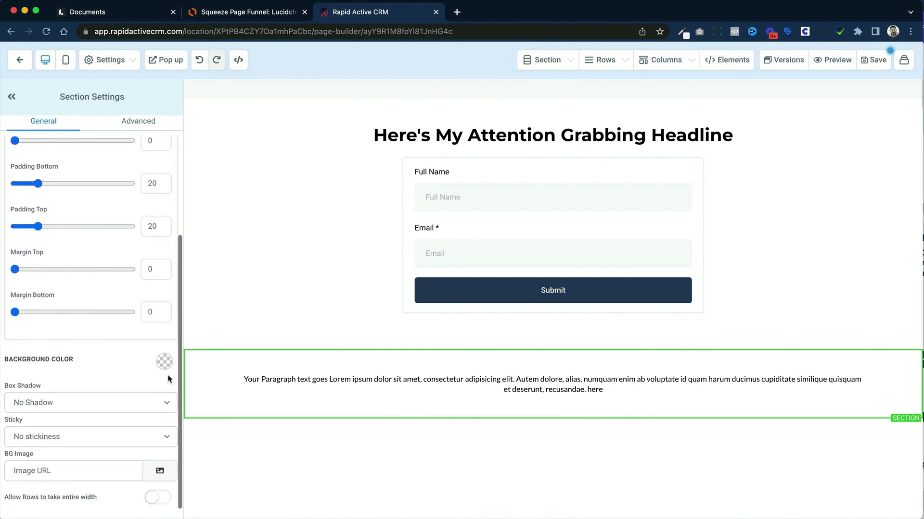
pyautogui.click(163, 361)
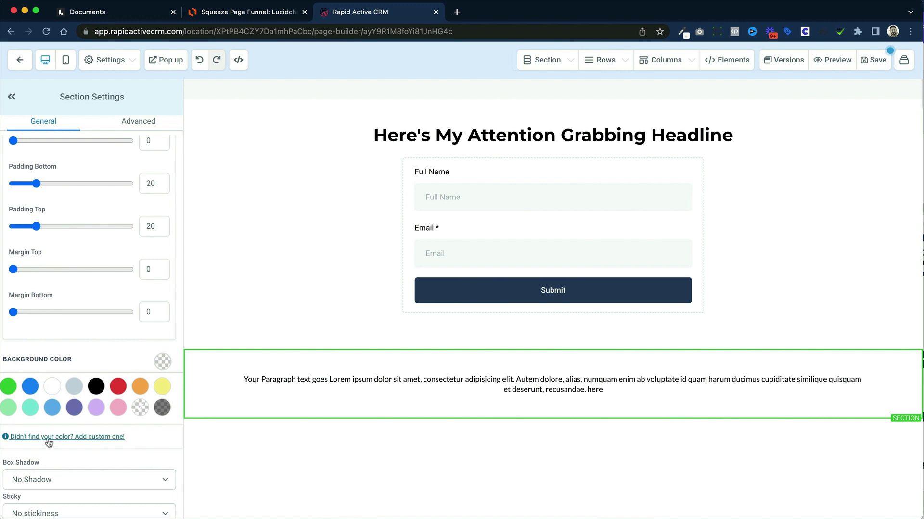
pyautogui.scroll(-1, 51, 441)
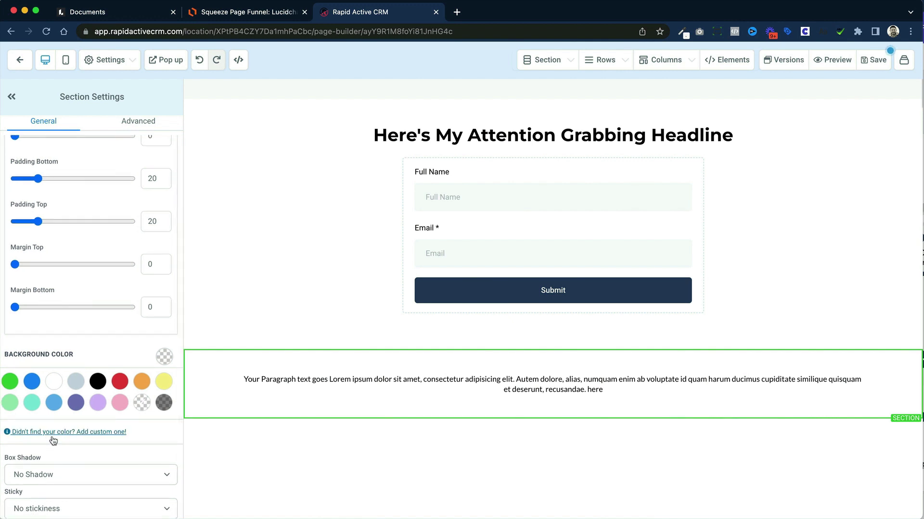
pyautogui.scroll(-1, 51, 439)
pyautogui.click(67, 431)
pyautogui.click(62, 472)
pyautogui.doubleClick(62, 473)
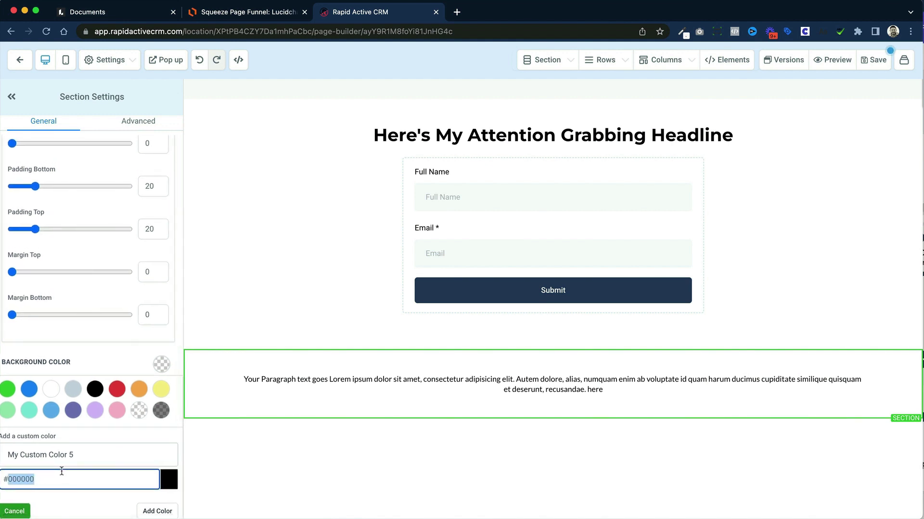
pyautogui.press('super+v')
pyautogui.click(169, 510)
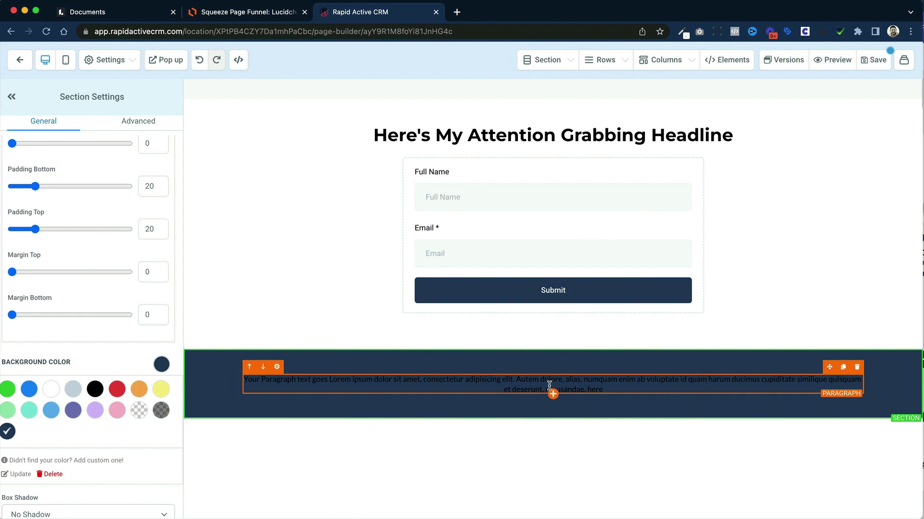
# Step: Set the paragraph's text color to white
pyautogui.click(595, 381)
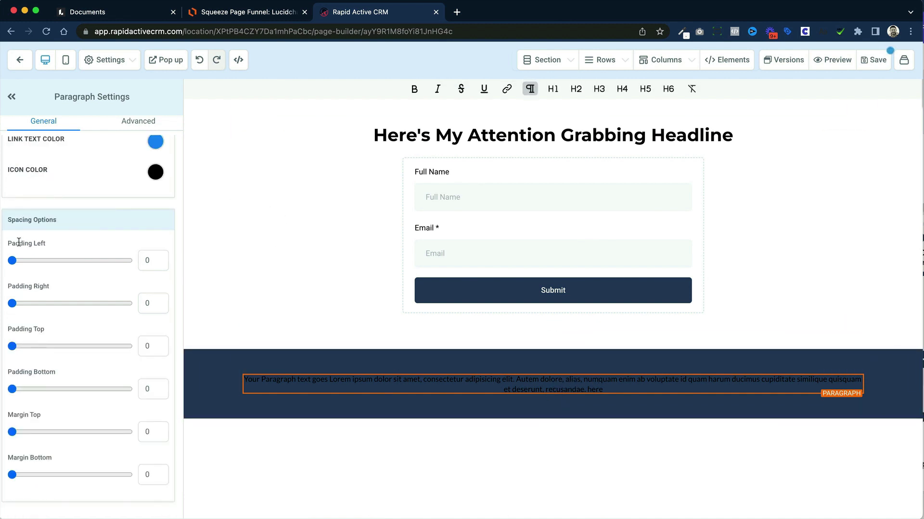
pyautogui.scroll(7, 18, 242)
pyautogui.click(157, 346)
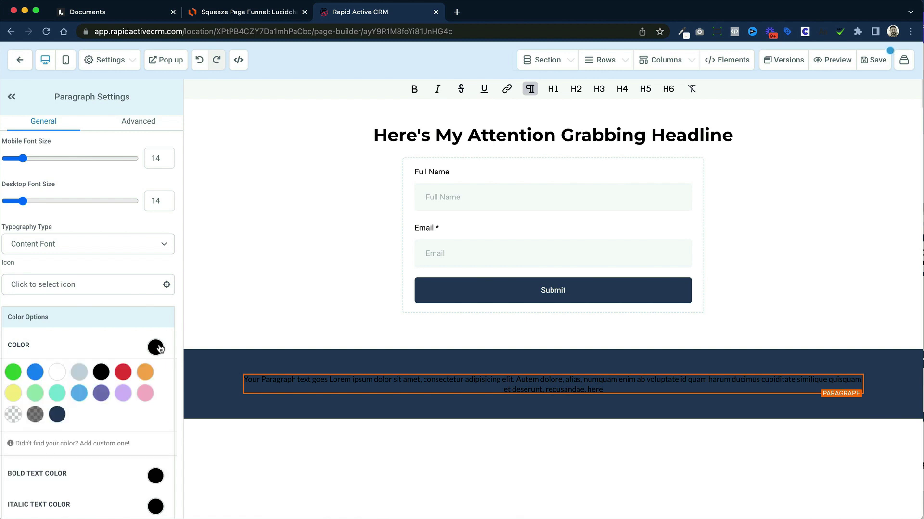
pyautogui.click(59, 374)
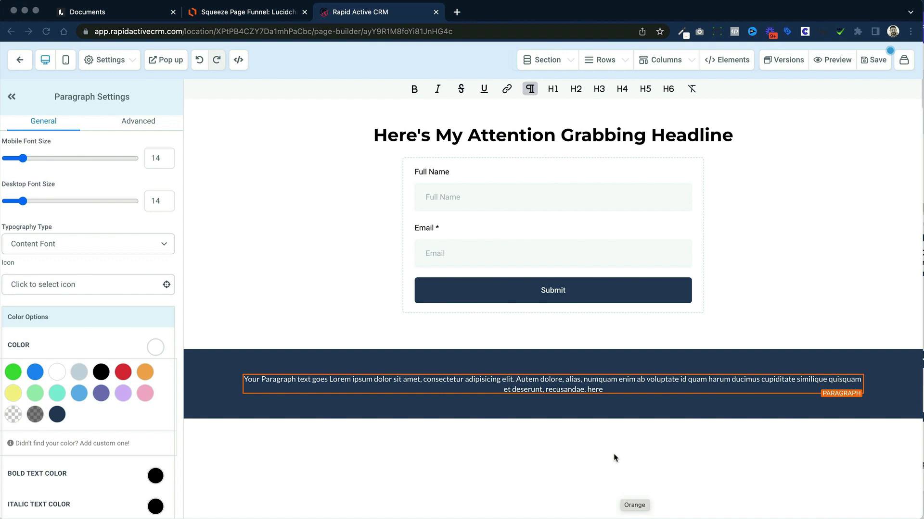
# Step: Replace the paragraph's placeholder text with the copied Facebook and income disclaimer, and duplicate the paragraph
pyautogui.tripleClick(633, 385)
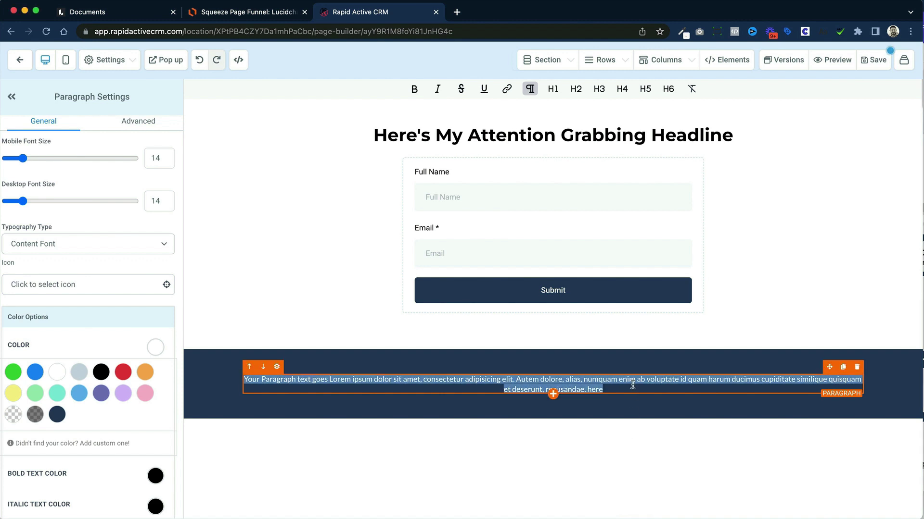
pyautogui.press('cmd+v')
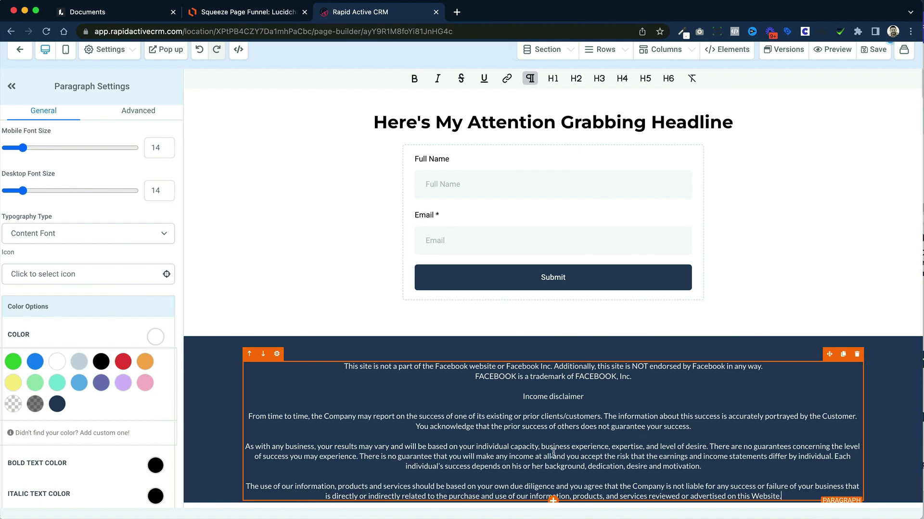
pyautogui.scroll(-1, 577, 454)
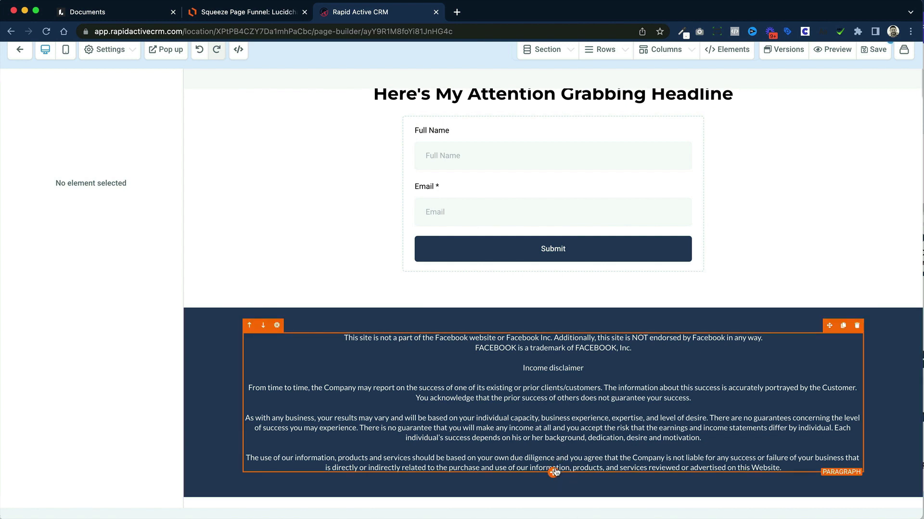
pyautogui.click(843, 326)
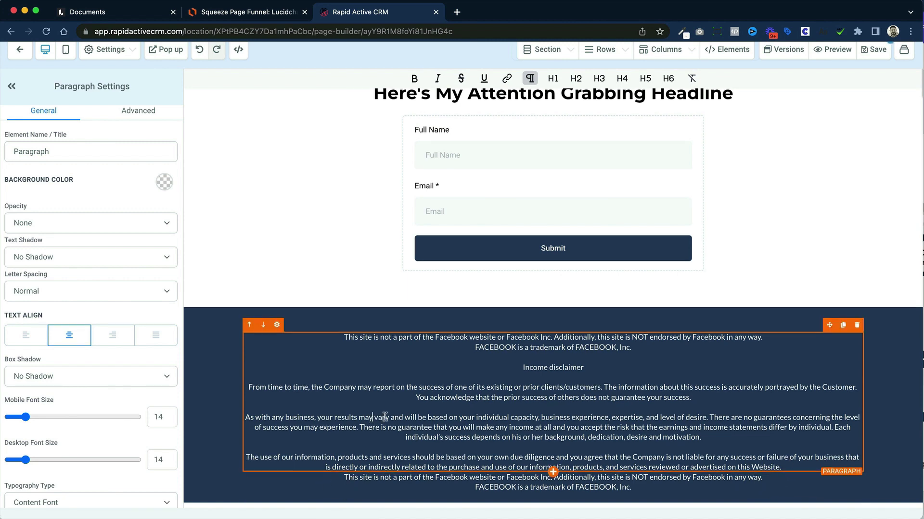
# Step: Replace the text of the paragraph copy above the disclaimer with "Rapid Active Marketing 2022 ©. All Rights Reserved."
pyautogui.scroll(-3, 382, 417)
pyautogui.scroll(2, 382, 417)
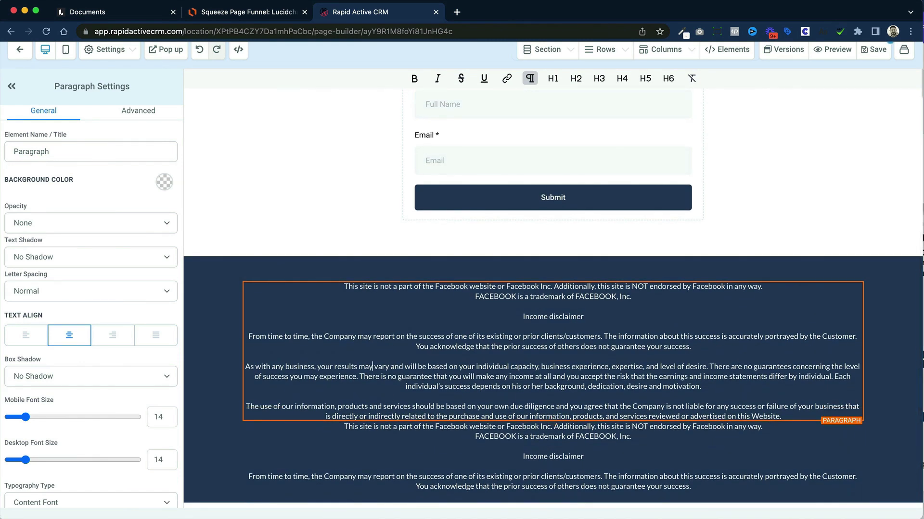
pyautogui.doubleClick(624, 339)
pyautogui.click(686, 360)
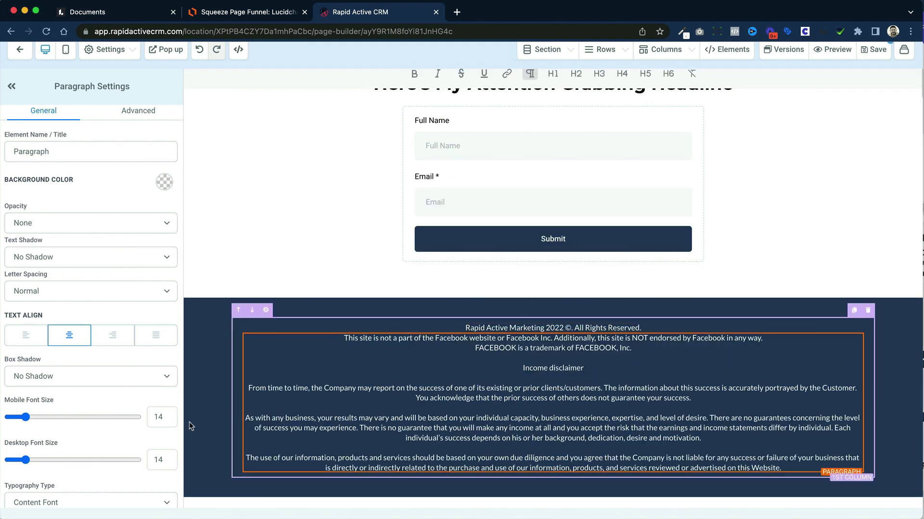
# Step: Set the disclaimer paragraph's top padding to 20 to separate it from the copyright line
pyautogui.scroll(-12, 60, 350)
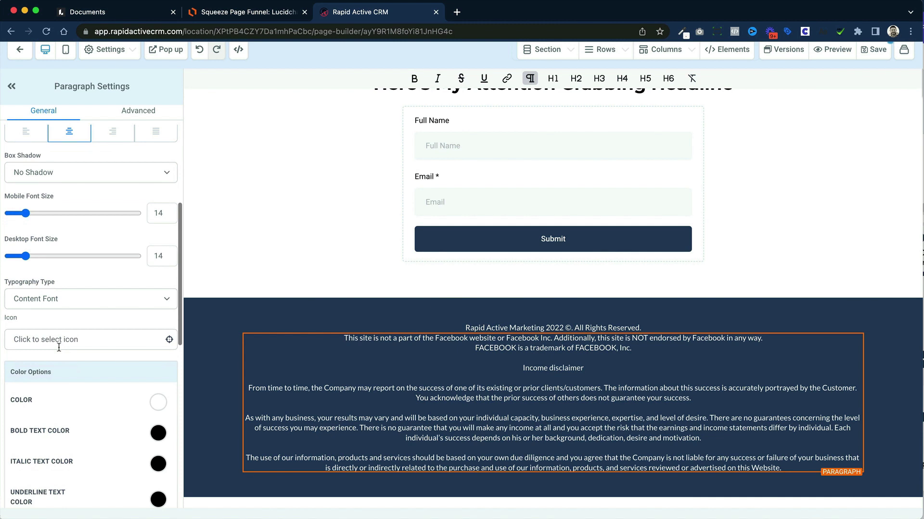
pyautogui.scroll(-1, 109, 370)
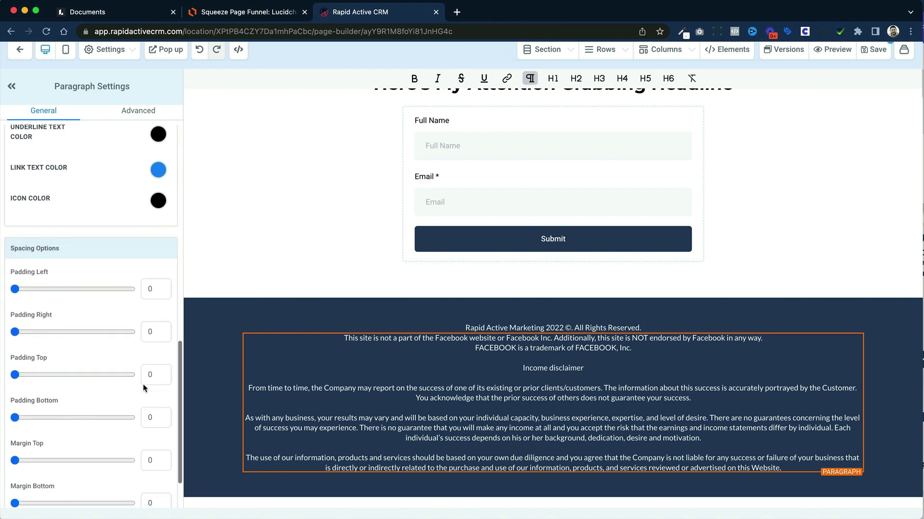
pyautogui.click(149, 374)
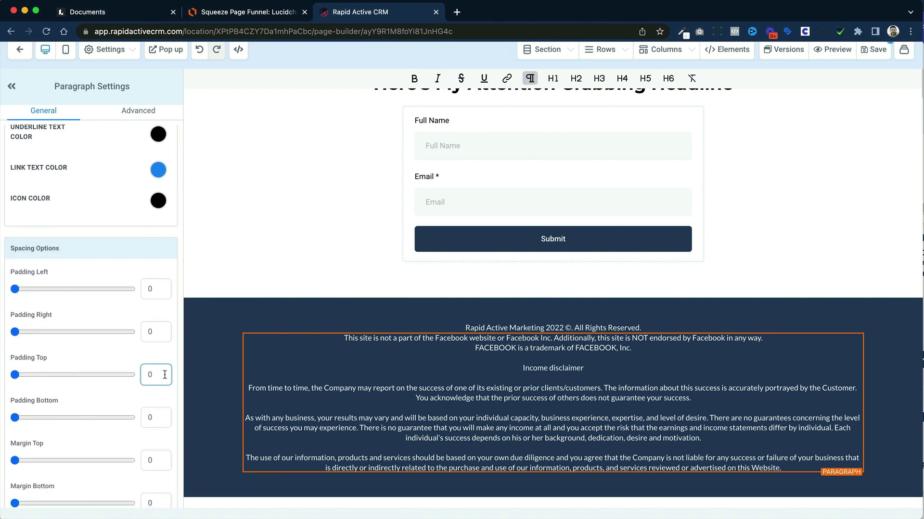
pyautogui.write('2')
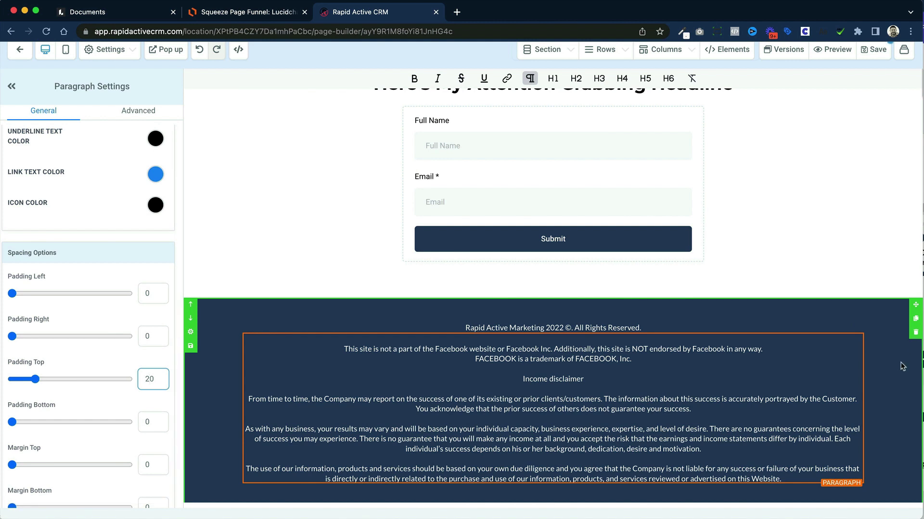
pyautogui.click(903, 367)
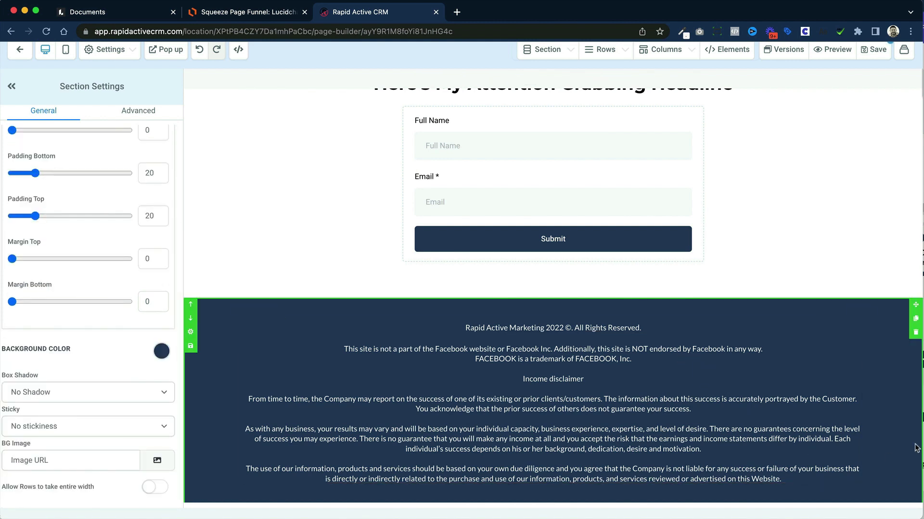
pyautogui.scroll(-1, 893, 457)
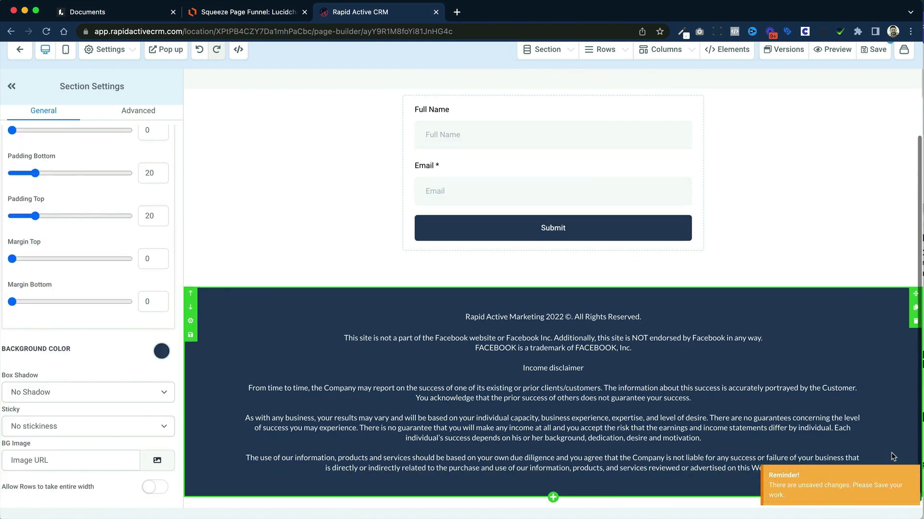
pyautogui.scroll(3, 890, 457)
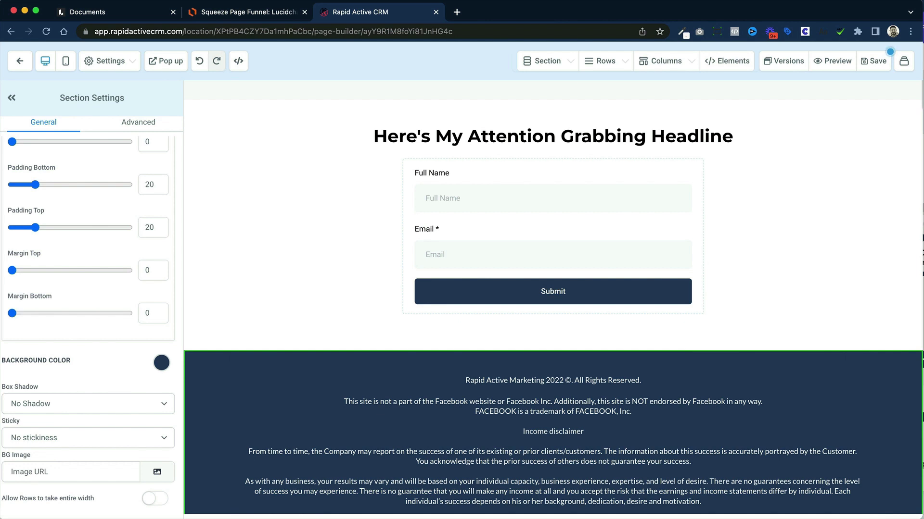
# Step: Duplicate the column holding the headline and form, and delete both elements from the left-hand copy
pyautogui.click(350, 291)
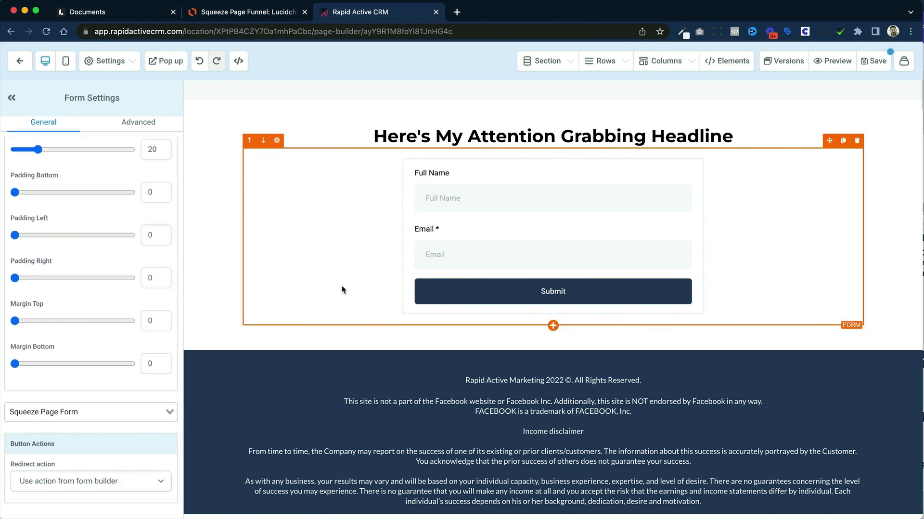
pyautogui.click(238, 293)
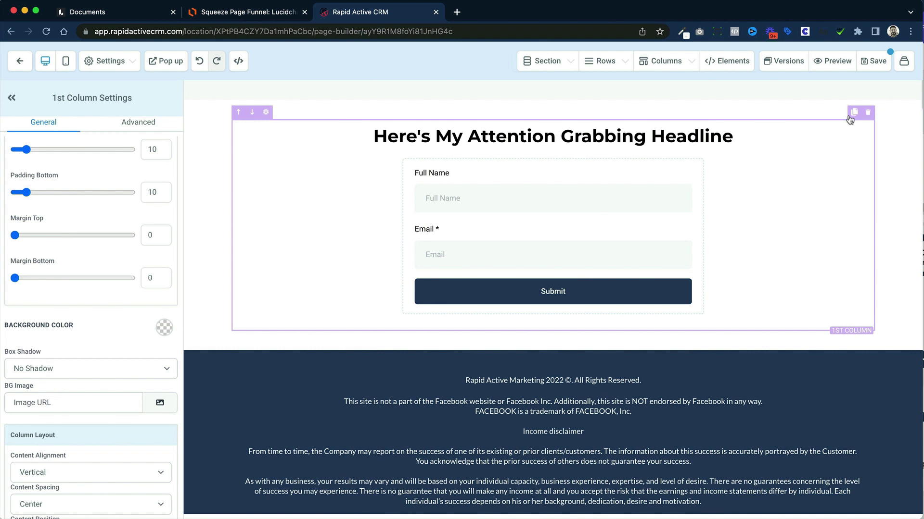
pyautogui.click(848, 115)
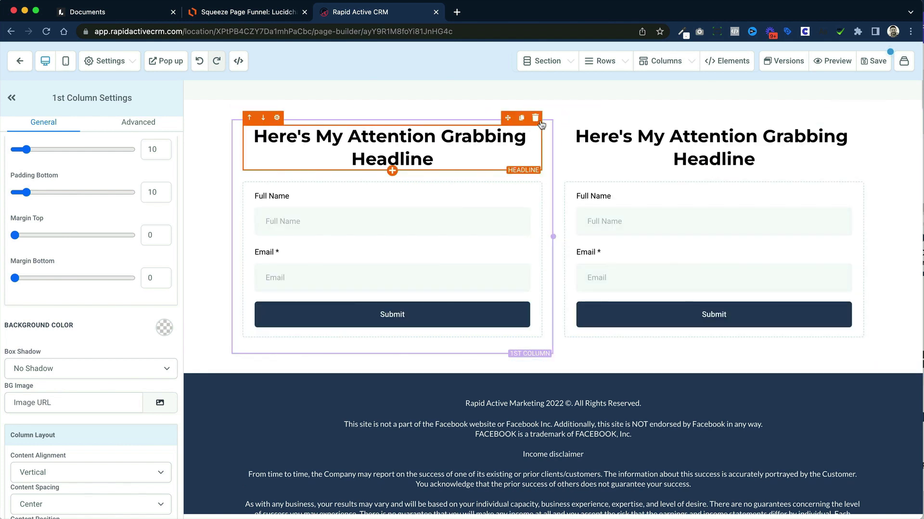
pyautogui.click(535, 118)
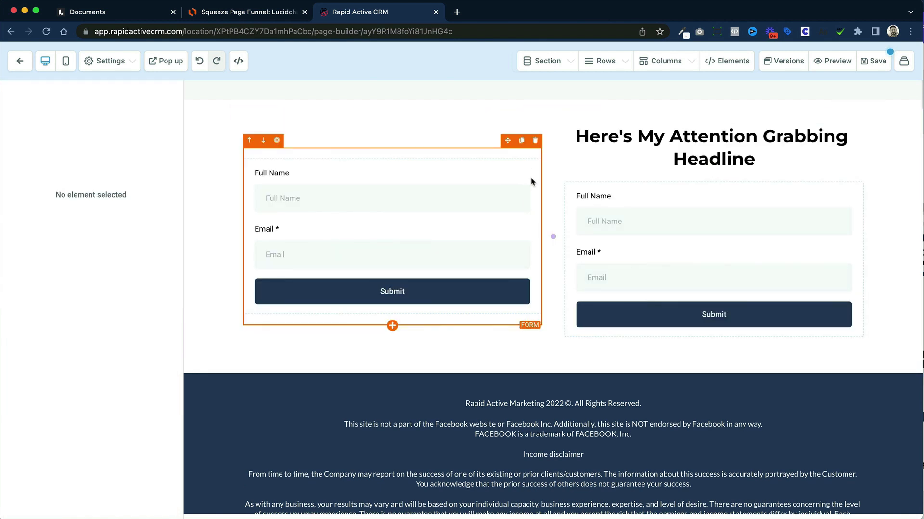
pyautogui.click(535, 141)
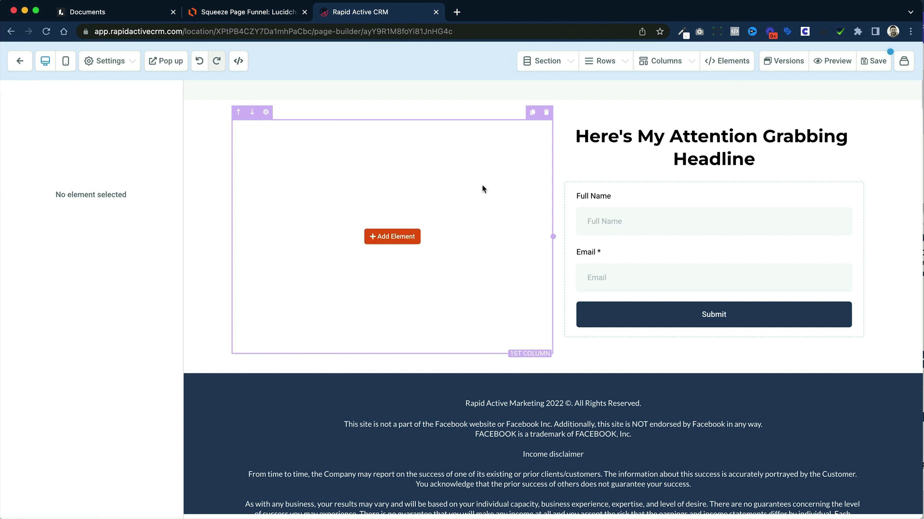
# Step: Add an image element to the empty column and fill it with the Square eBook Workbook mockup from the media library
pyautogui.click(409, 237)
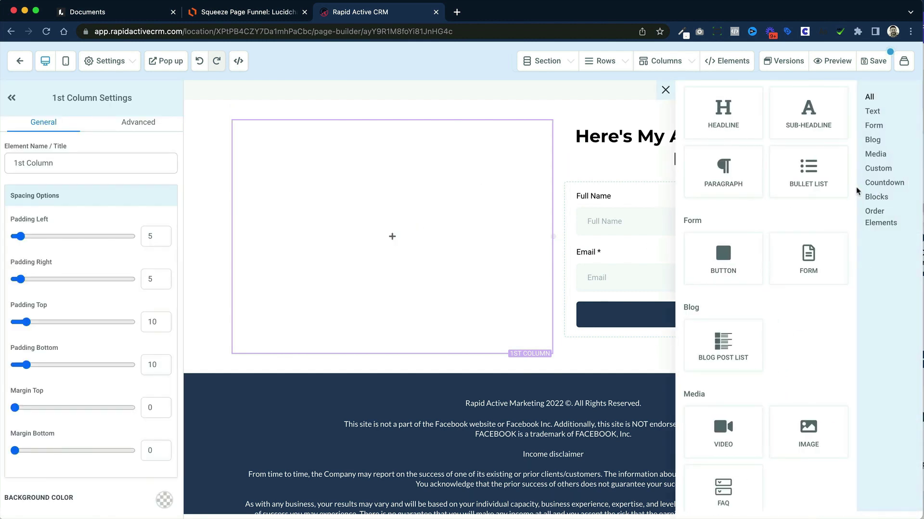
pyautogui.click(807, 453)
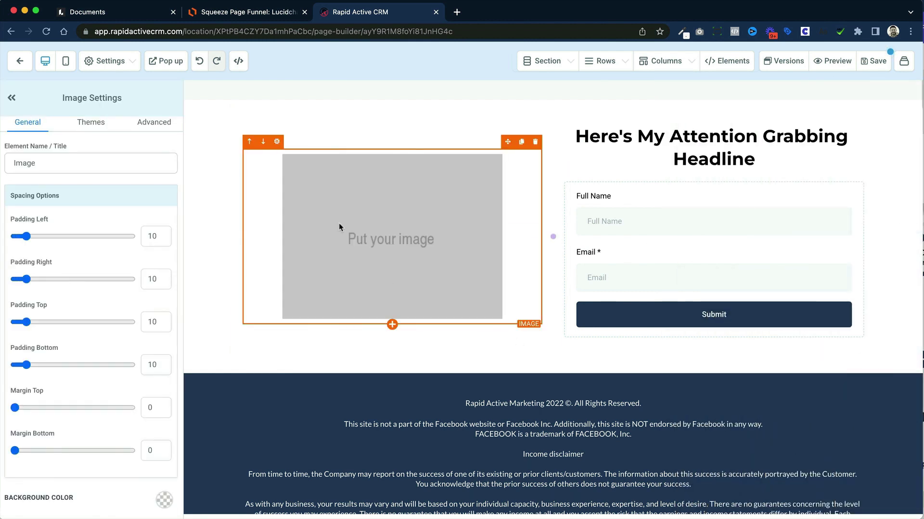
pyautogui.scroll(-5, 147, 357)
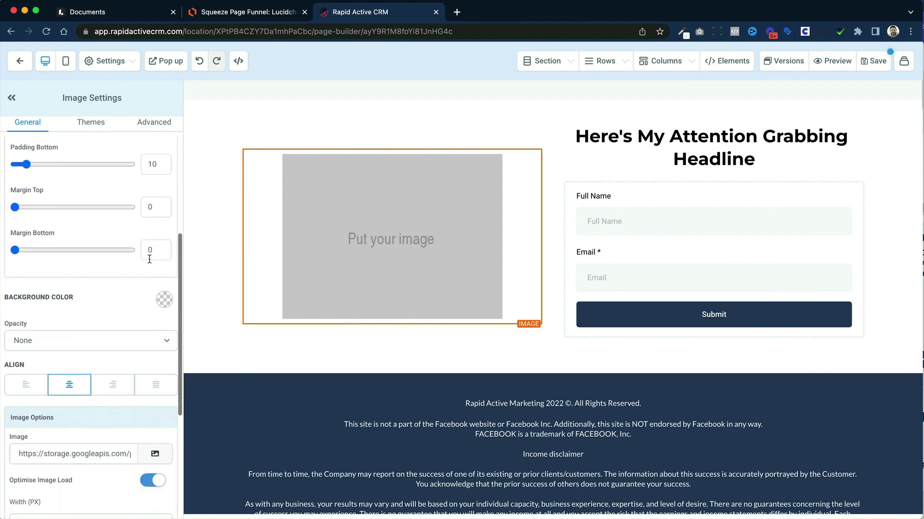
pyautogui.click(160, 399)
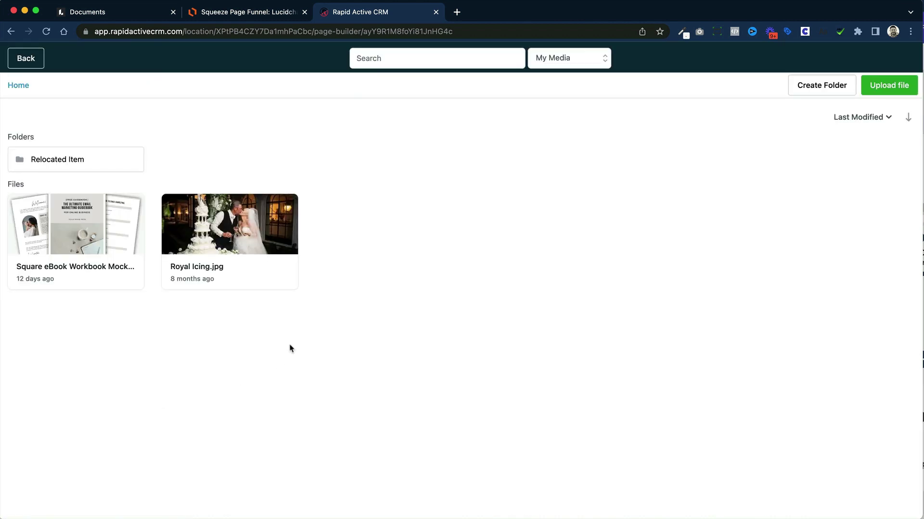
pyautogui.click(83, 217)
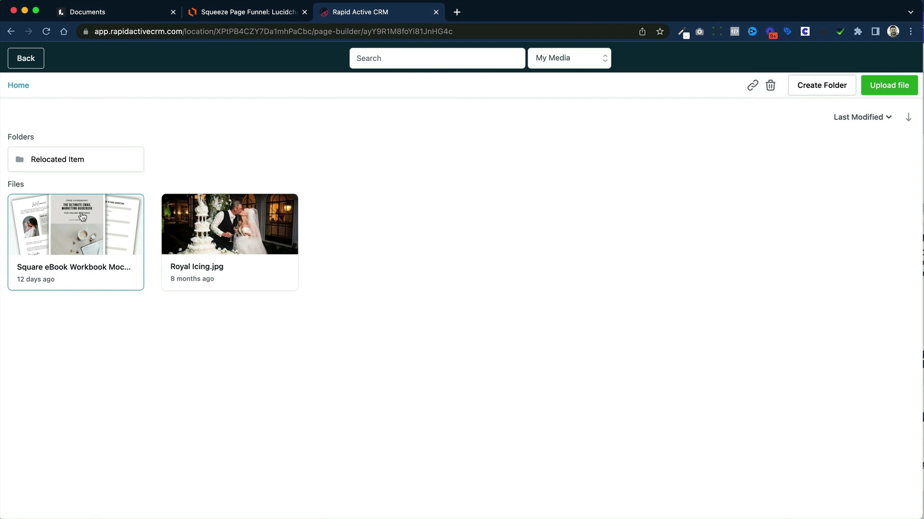
pyautogui.doubleClick(93, 243)
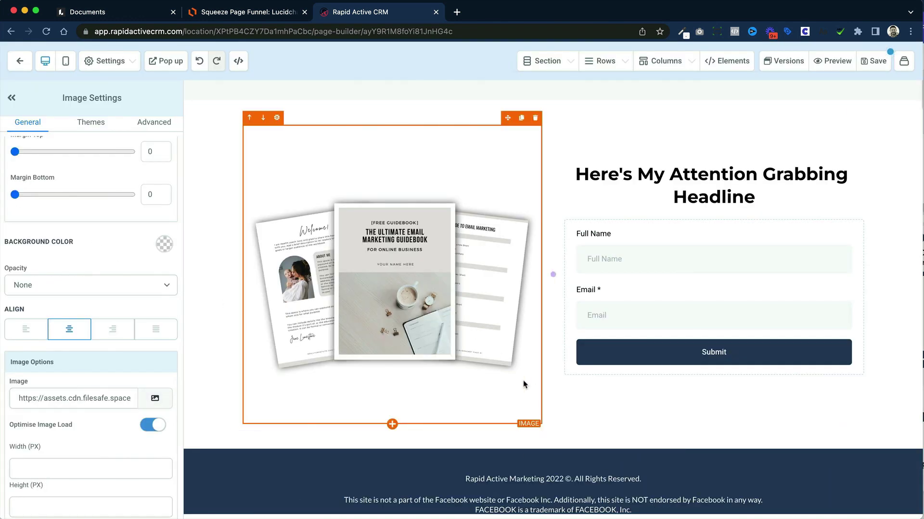
# Step: Add a one-column row above the image and form row, and move the headline into it
pyautogui.click(621, 414)
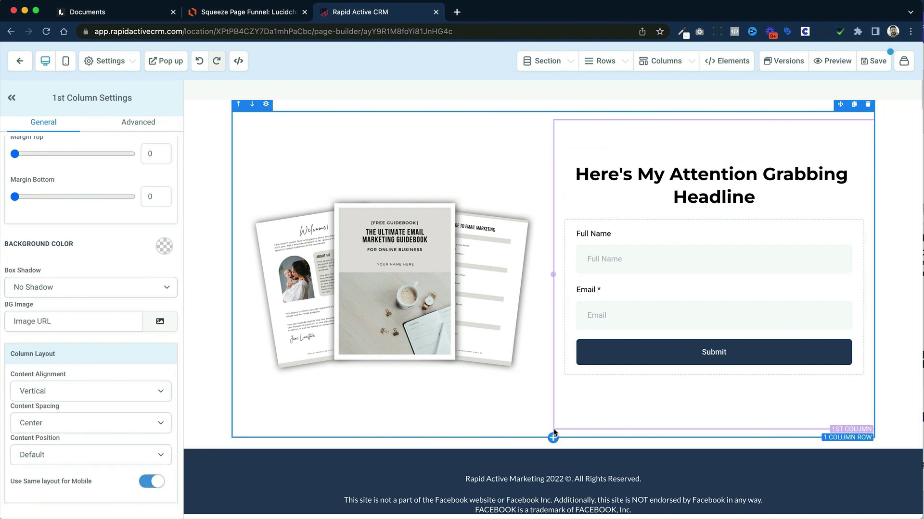
pyautogui.click(554, 437)
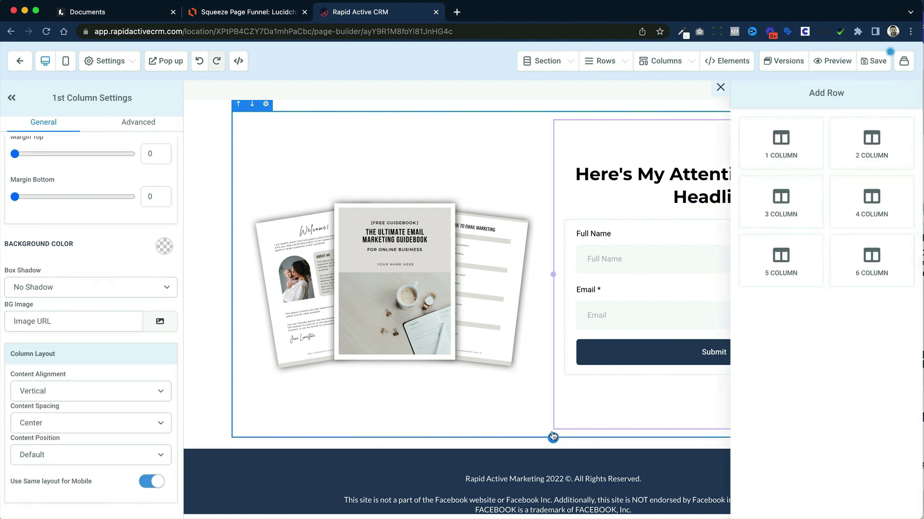
pyautogui.click(779, 156)
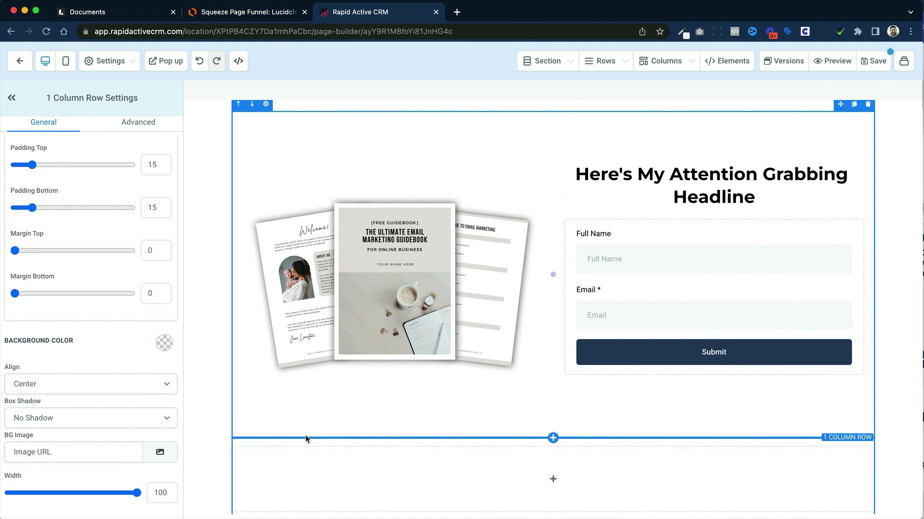
pyautogui.click(239, 432)
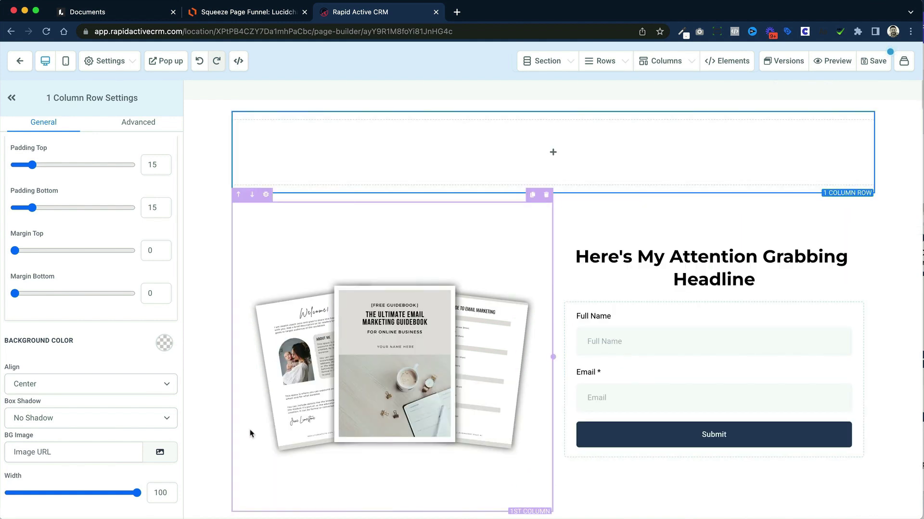
pyautogui.moveTo(828, 238); pyautogui.dragTo(677, 135)
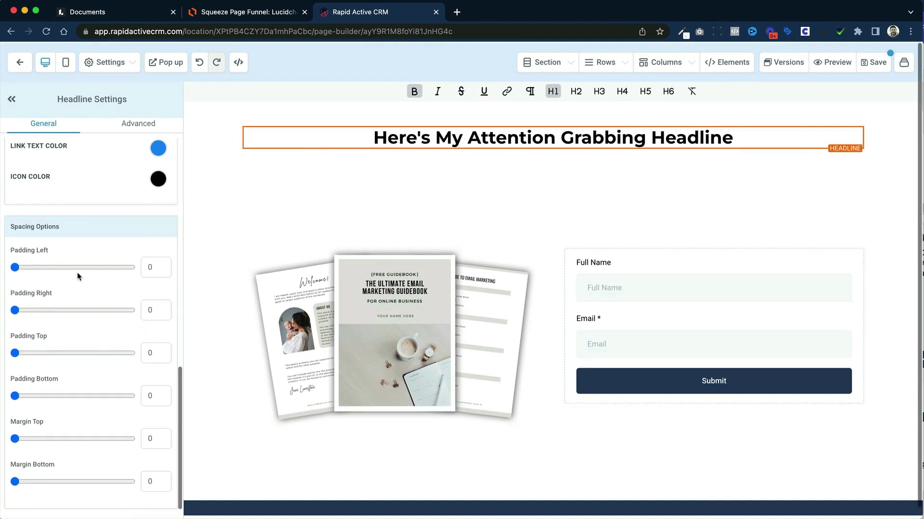
# Step: Set the headline's desktop font size to 46
pyautogui.scroll(3, 79, 277)
pyautogui.scroll(6, 77, 279)
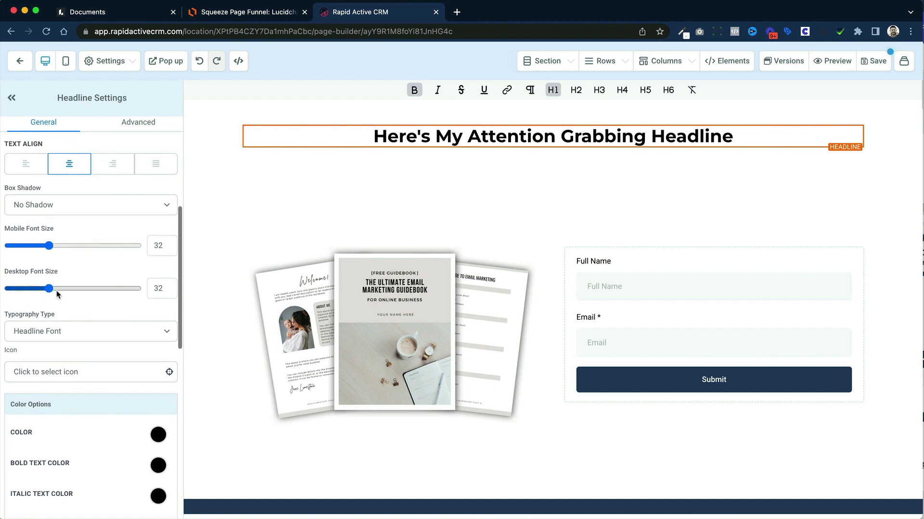
pyautogui.moveTo(52, 290); pyautogui.dragTo(69, 289)
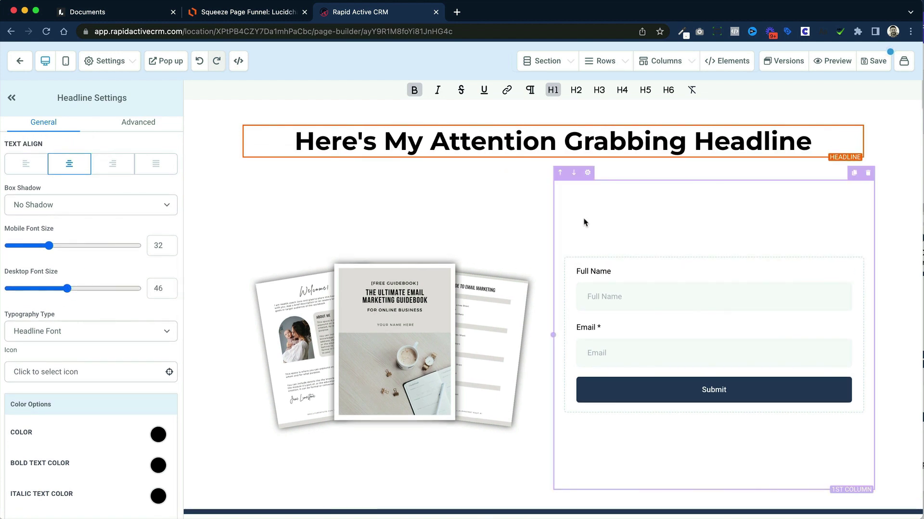
pyautogui.scroll(-3, 582, 220)
pyautogui.scroll(3, 582, 226)
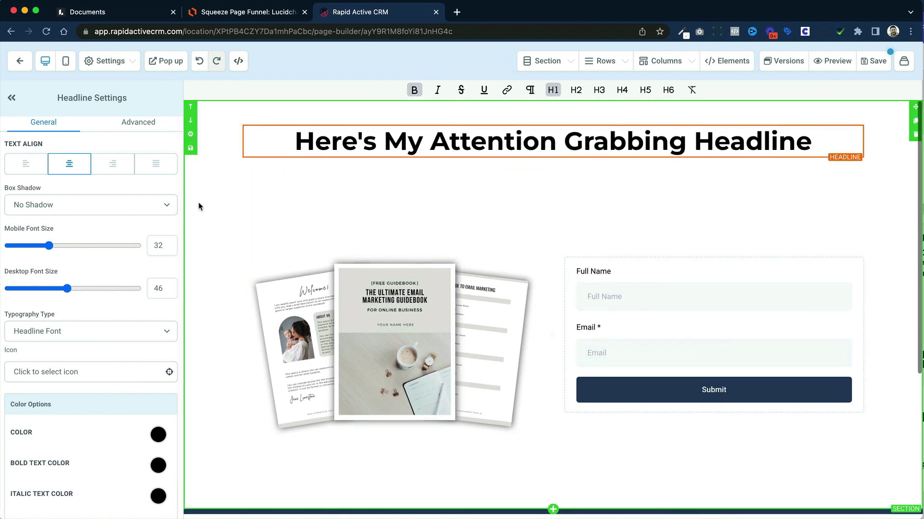
# Step: Set the section's background image to the blue world map file 62f672fd7e70feec4b1cef06.png from the media library's Relocated Item folder
pyautogui.click(198, 206)
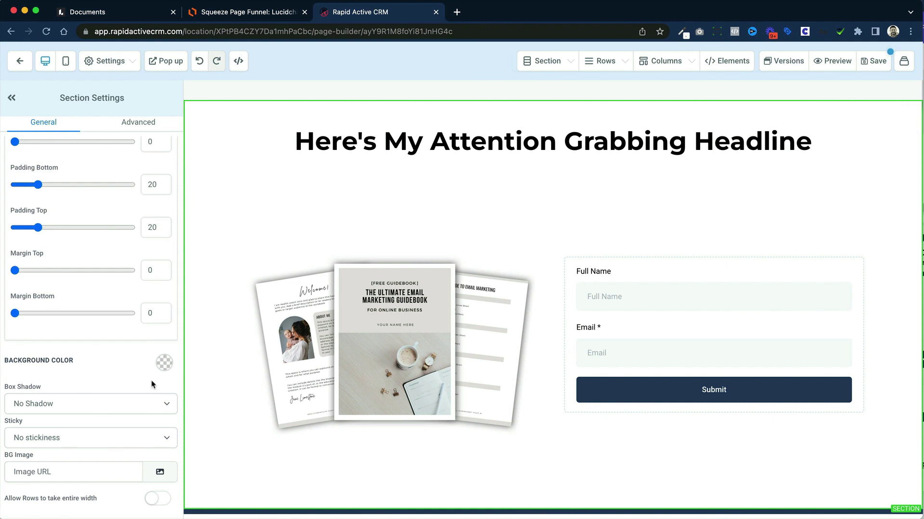
pyautogui.scroll(-1, 151, 385)
pyautogui.click(157, 469)
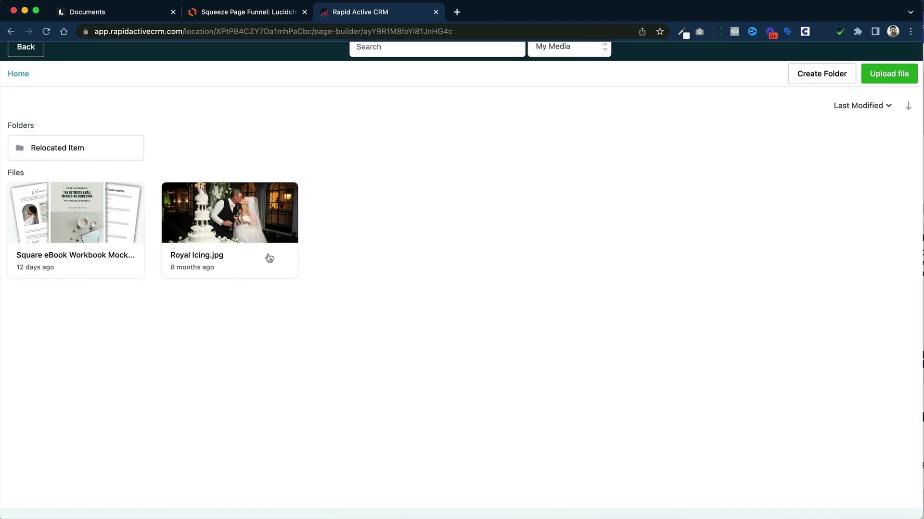
pyautogui.click(96, 147)
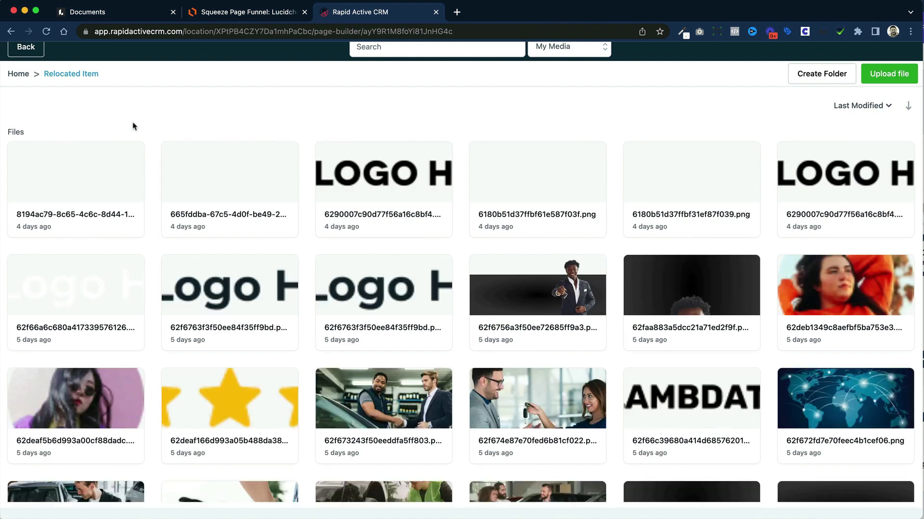
pyautogui.scroll(-3, 174, 116)
pyautogui.scroll(-2, 174, 115)
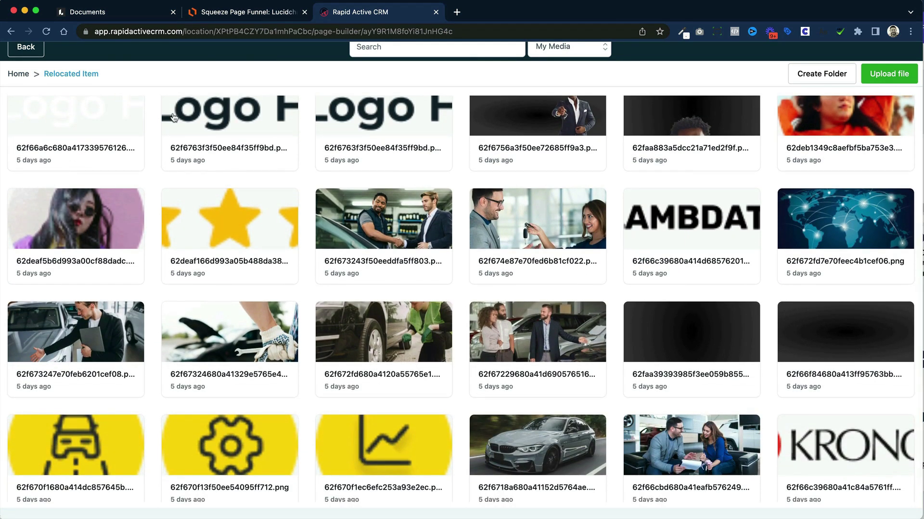
pyautogui.scroll(-3, 215, 302)
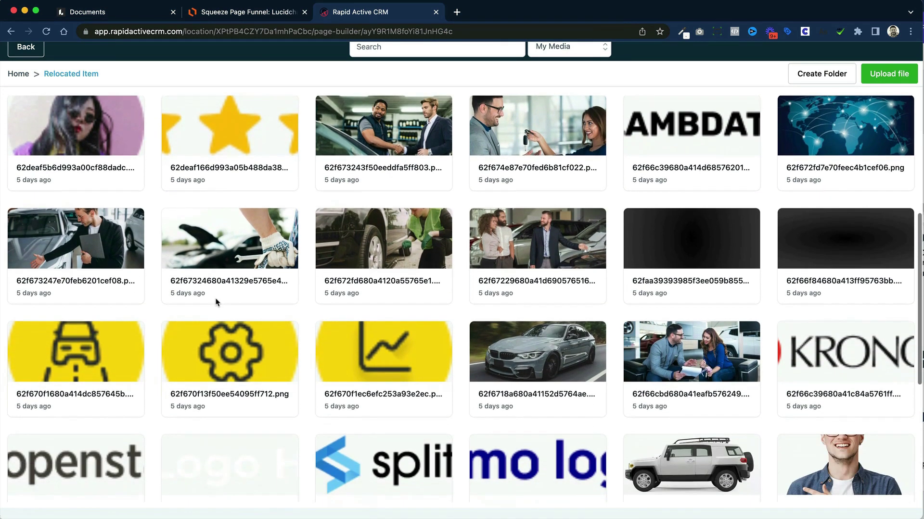
pyautogui.scroll(5, 216, 302)
pyautogui.scroll(3, 216, 302)
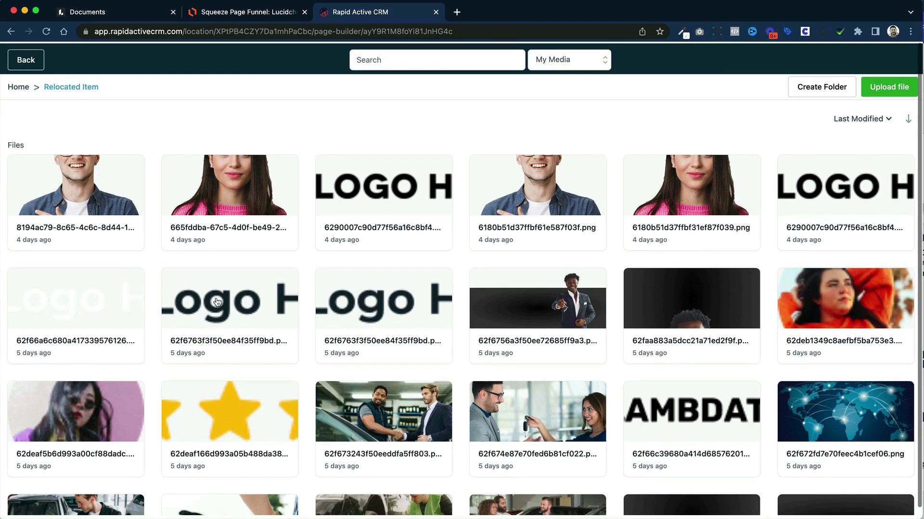
pyautogui.scroll(-5, 216, 303)
pyautogui.scroll(1, 217, 302)
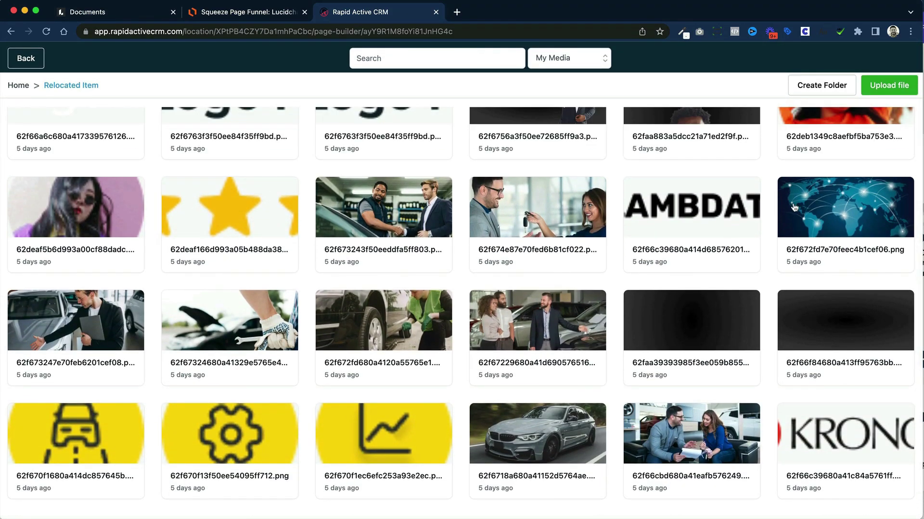
pyautogui.click(824, 206)
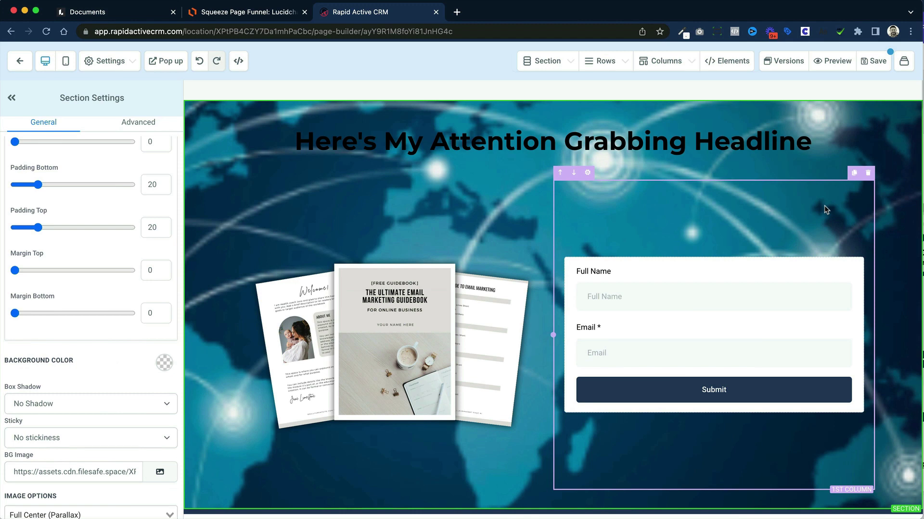
# Step: Set the section's background color to white and its background image option to Full Center
pyautogui.scroll(-3, 861, 240)
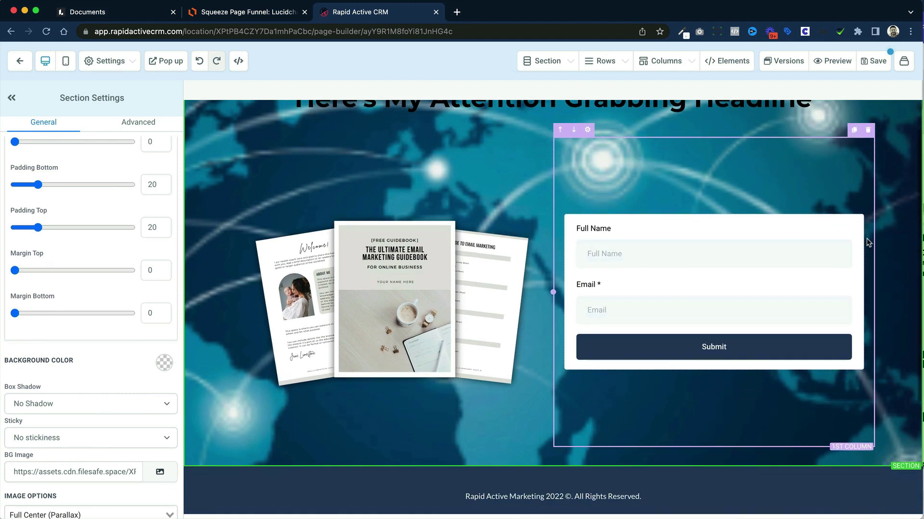
pyautogui.scroll(3, 868, 243)
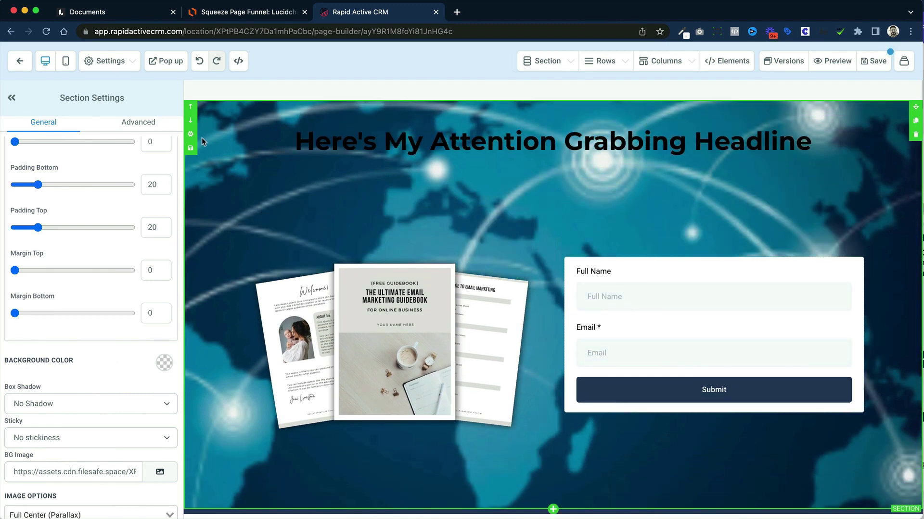
pyautogui.click(164, 364)
pyautogui.click(58, 388)
pyautogui.scroll(-3, 70, 377)
pyautogui.scroll(-2, 77, 375)
pyautogui.click(119, 413)
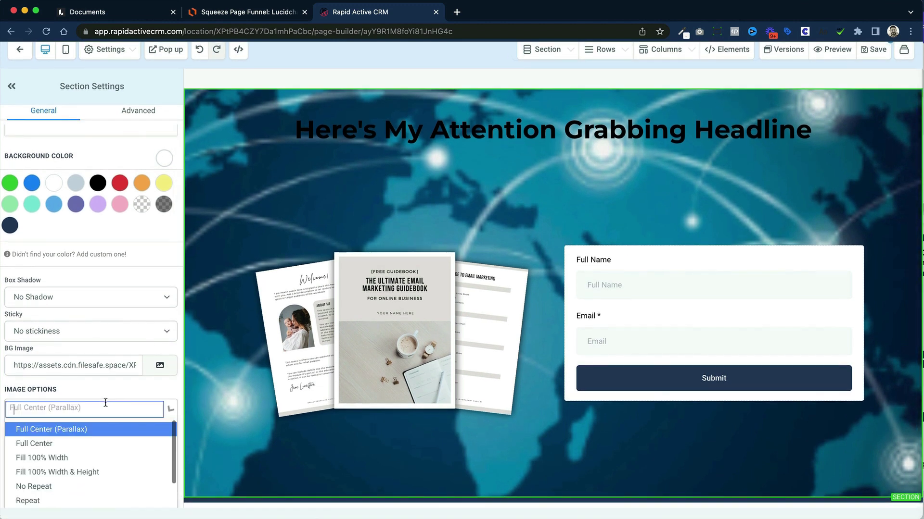
pyautogui.click(79, 442)
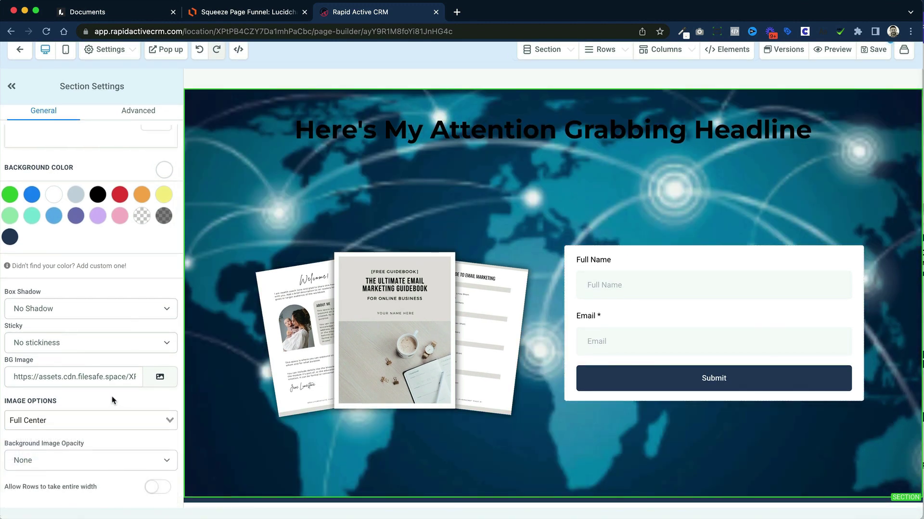
# Step: Set the section's background image opacity to Heavy Fade and review the page down to the footer
pyautogui.click(152, 463)
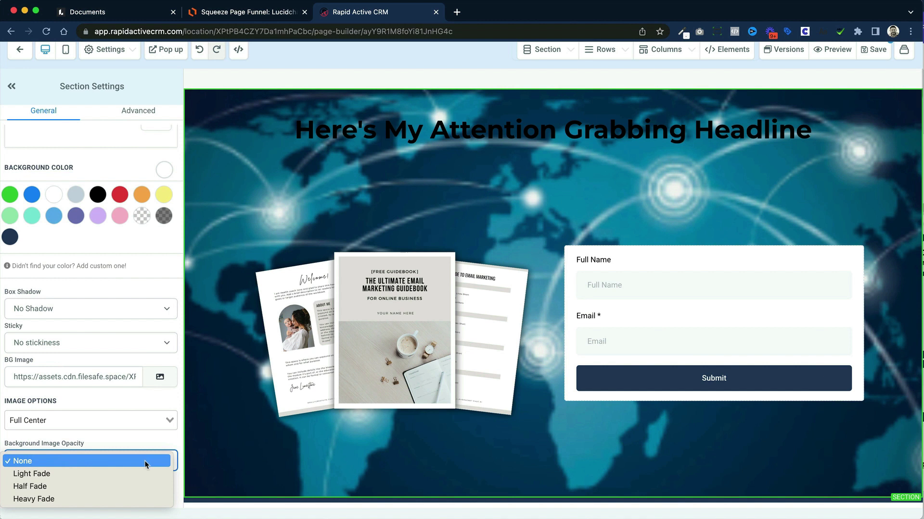
pyautogui.click(136, 498)
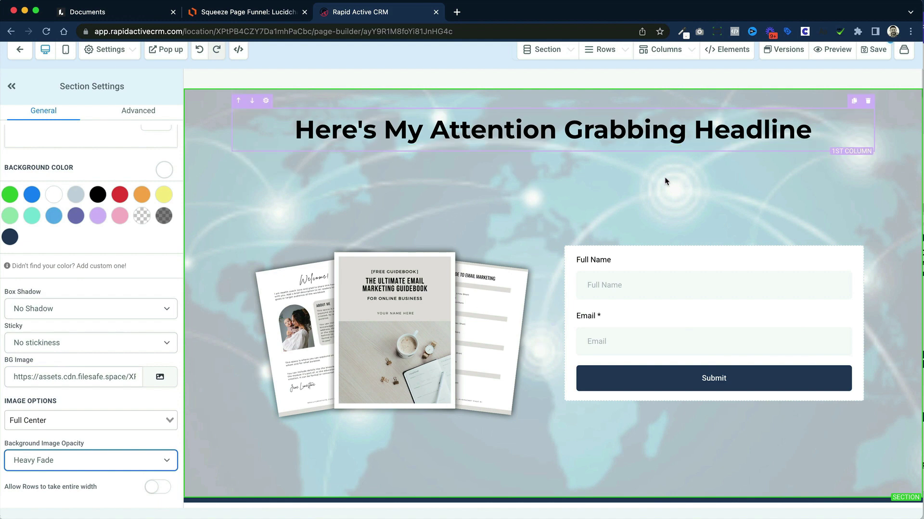
pyautogui.scroll(-5, 553, 241)
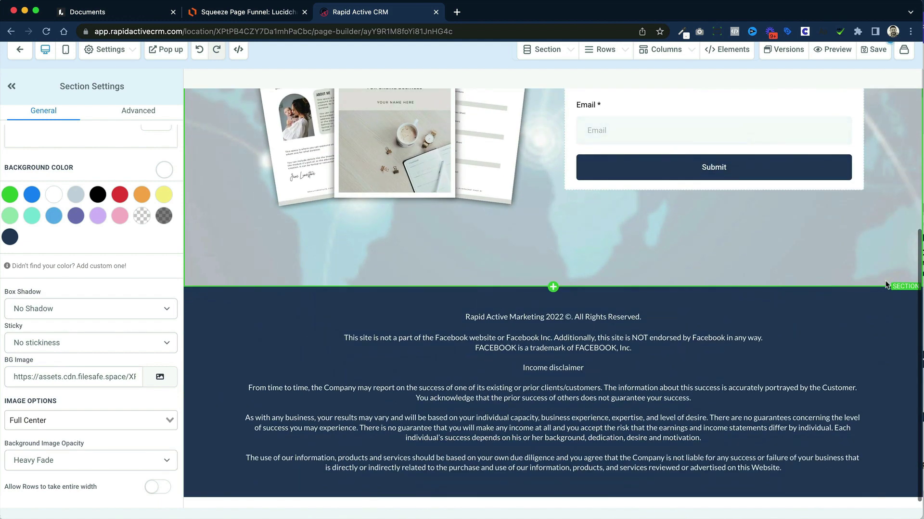
pyautogui.scroll(3, 885, 284)
pyautogui.scroll(2, 885, 281)
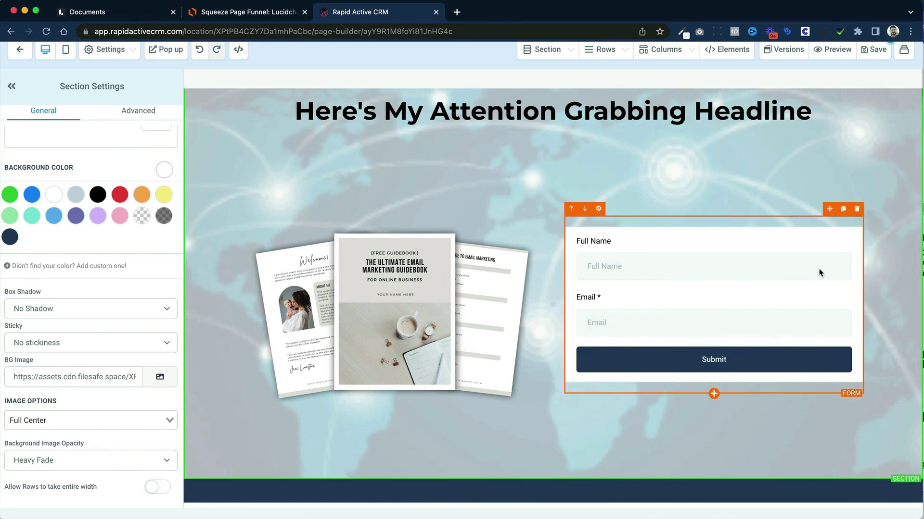
pyautogui.scroll(1, 820, 272)
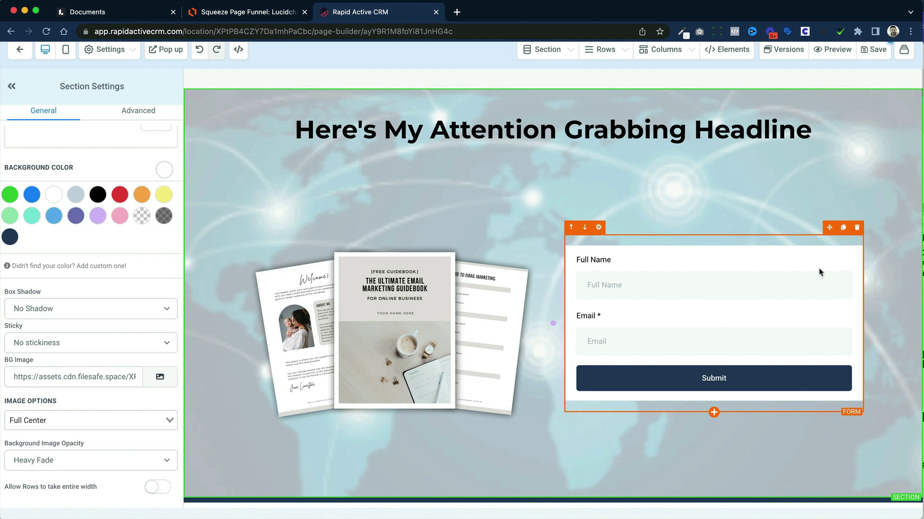
# Step: Set the opt-in form's redirect action to Go to Next step
pyautogui.click(820, 272)
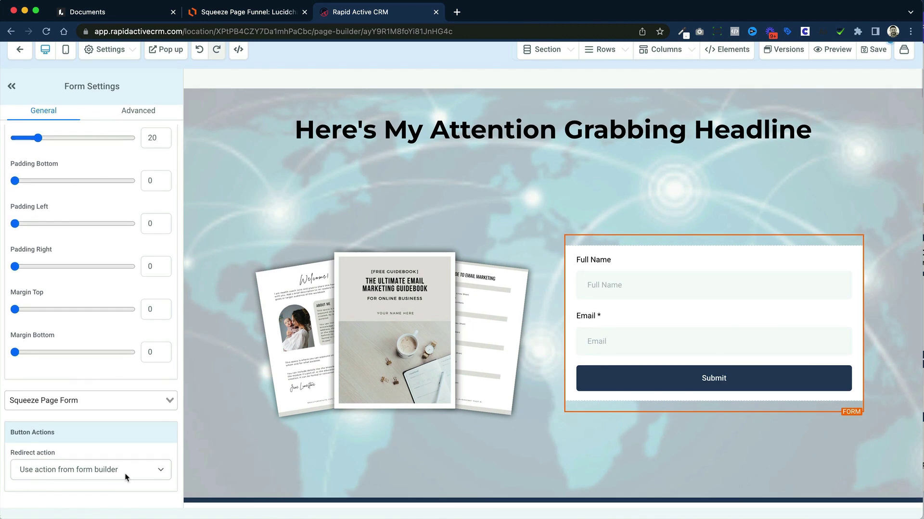
pyautogui.click(107, 473)
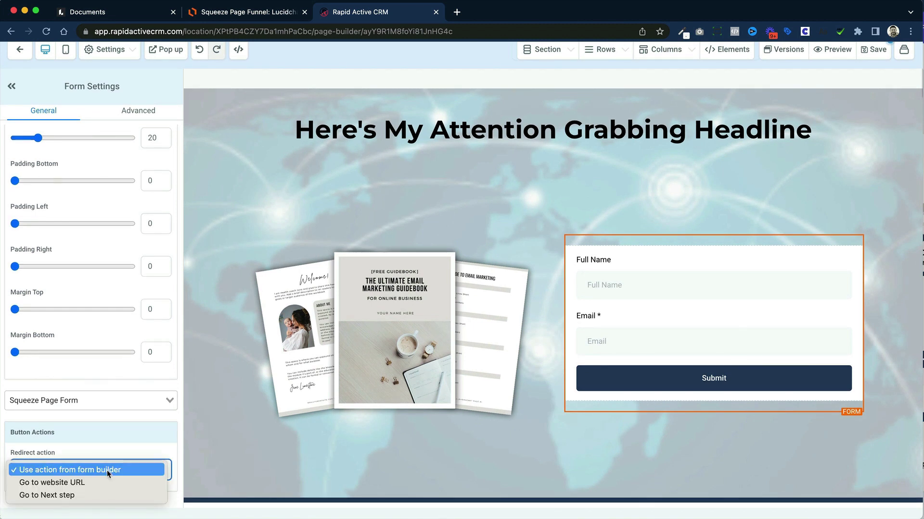
pyautogui.click(104, 496)
pyautogui.scroll(-4, 366, 472)
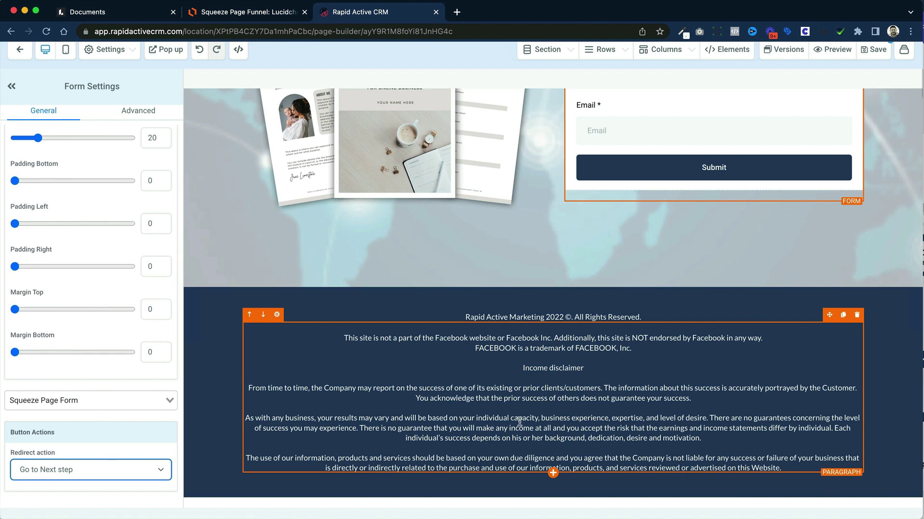
pyautogui.scroll(5, 702, 282)
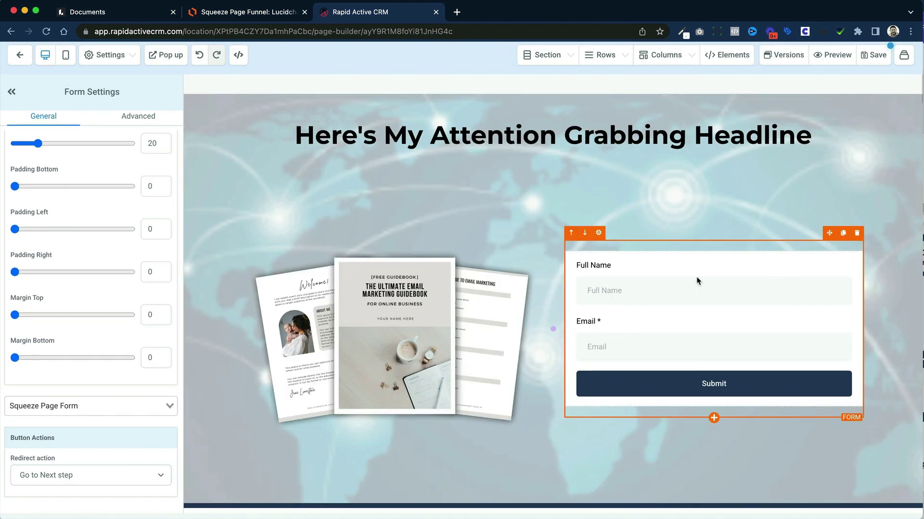
# Step: Set the title in the page's SEO meta data to "The Ultimate Email marketing Guidebook"
pyautogui.click(112, 58)
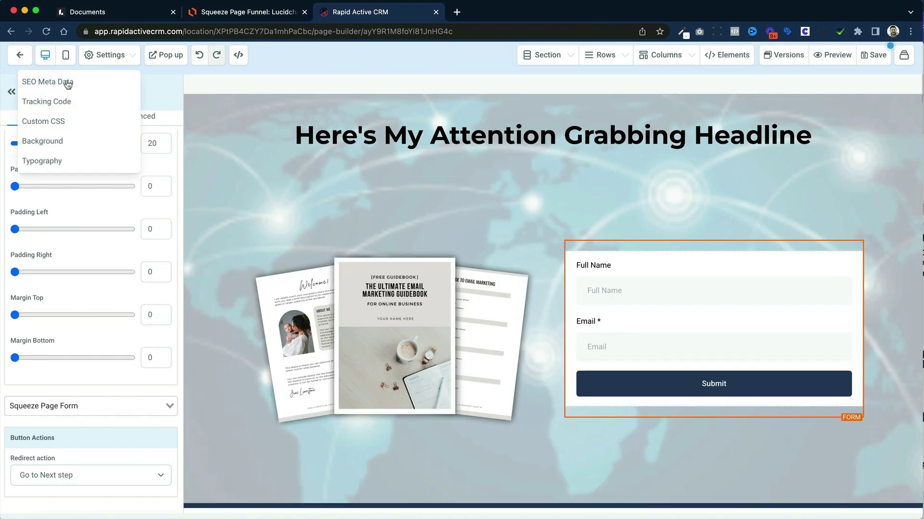
pyautogui.click(66, 80)
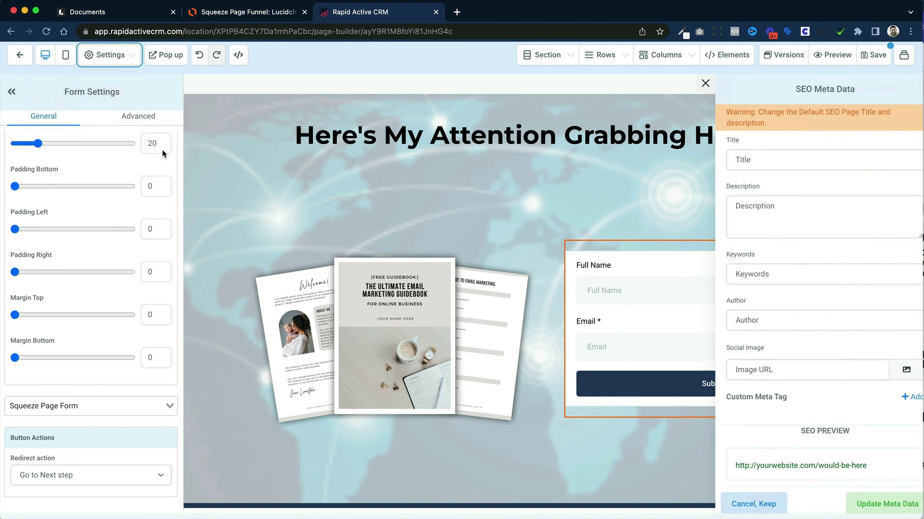
pyautogui.click(796, 164)
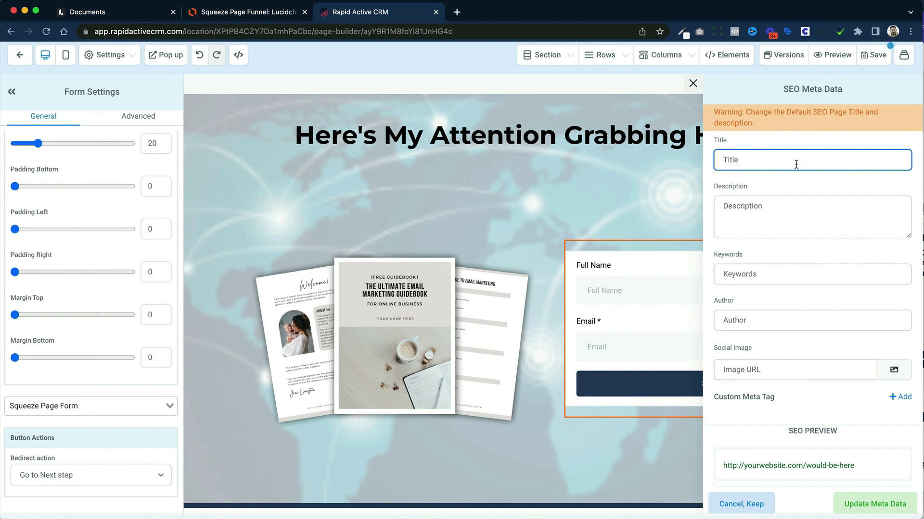
pyautogui.write('The Ultimate Email marketing Guidebook')
pyautogui.click(803, 217)
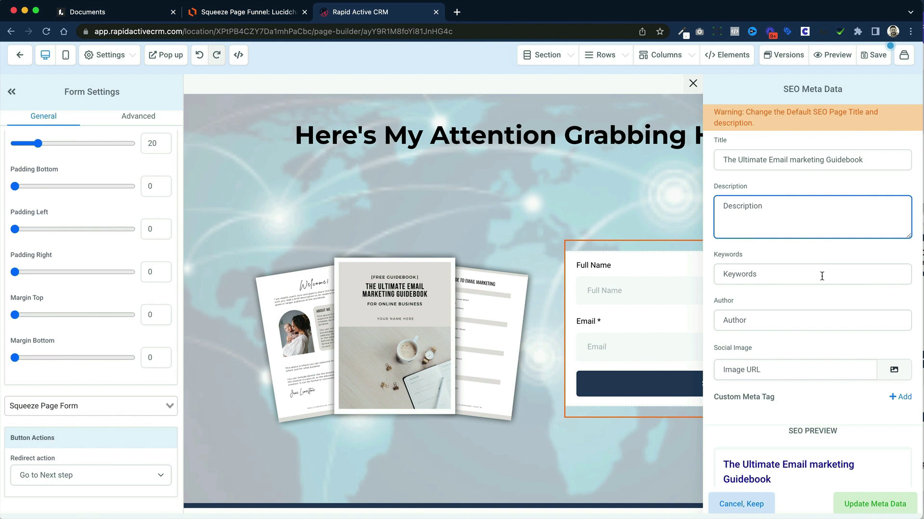
pyautogui.scroll(1, 794, 407)
pyautogui.click(866, 505)
# Step: Use the Square eBook Workbook mockup from the media library as the SEO social image and save the page
pyautogui.scroll(-3, 866, 382)
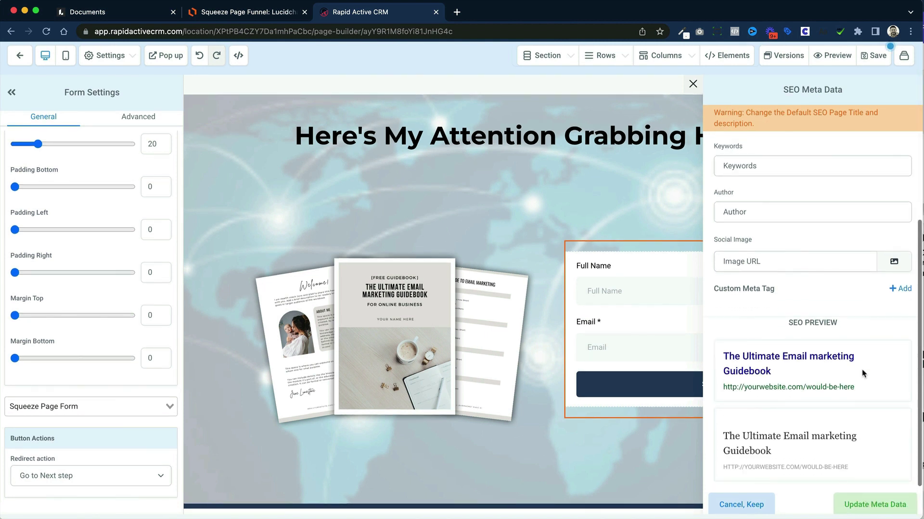
pyautogui.click(893, 263)
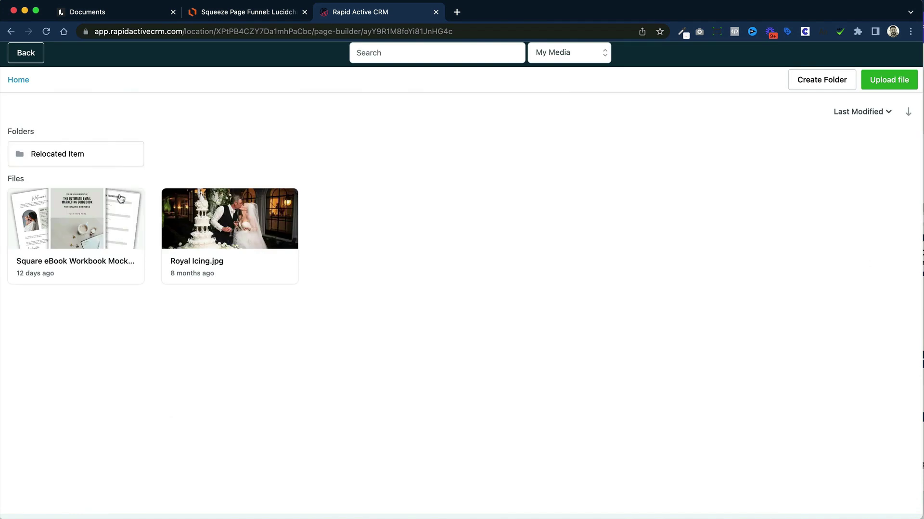
pyautogui.click(116, 218)
pyautogui.scroll(-3, 755, 370)
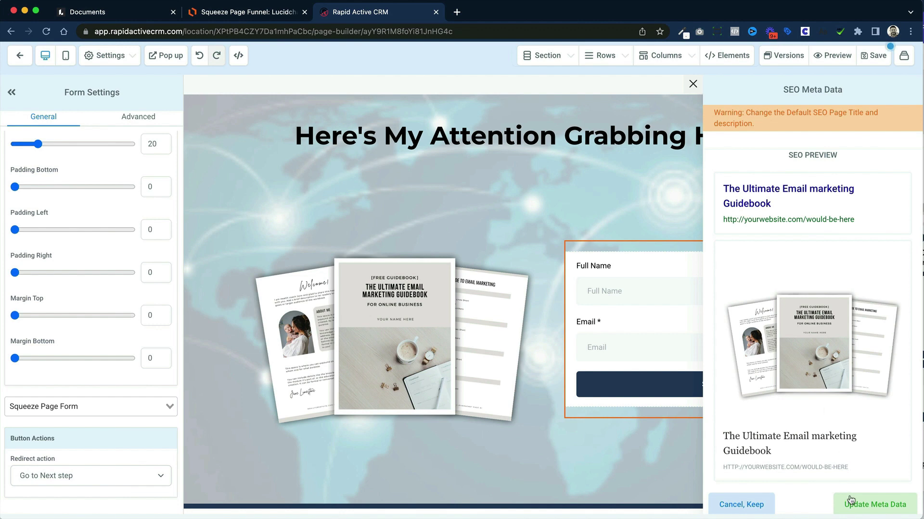
pyautogui.scroll(10, 831, 332)
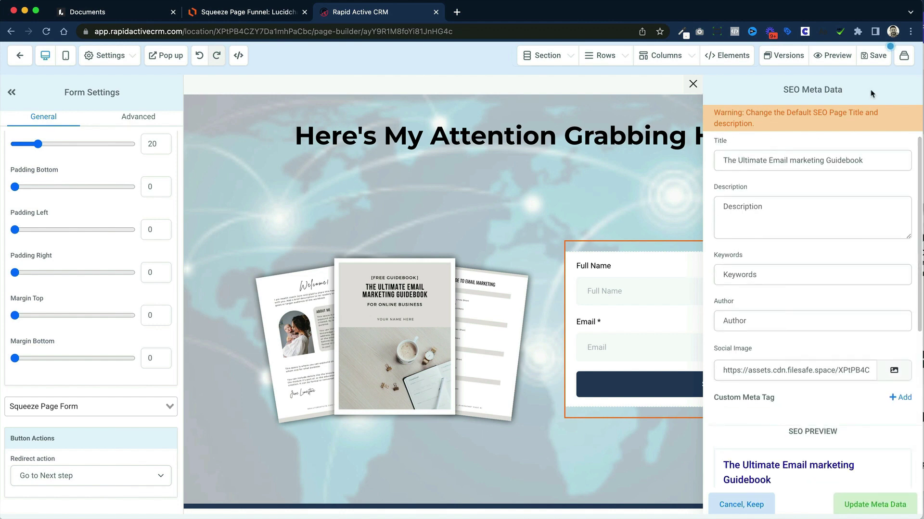
pyautogui.click(865, 63)
pyautogui.click(865, 63)
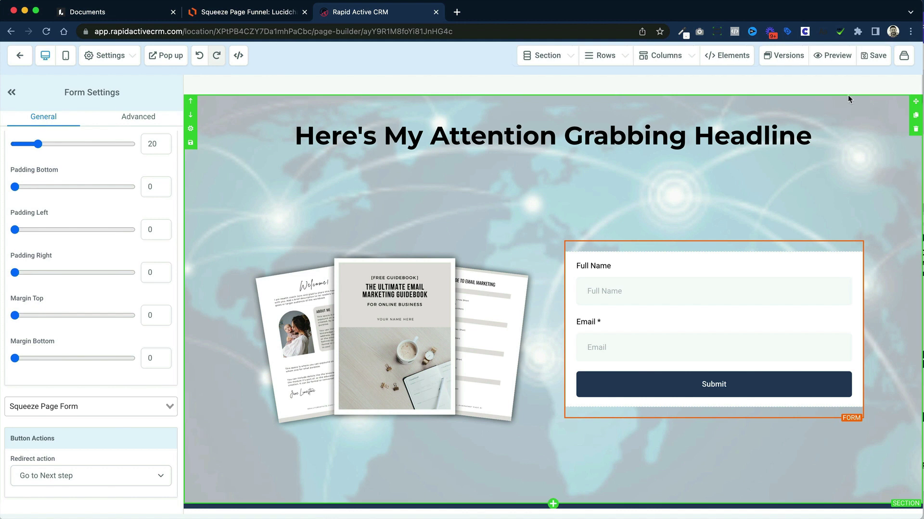
# Step: Return to the funnel overview and clone the Squeeze page step within this funnel
pyautogui.click(20, 56)
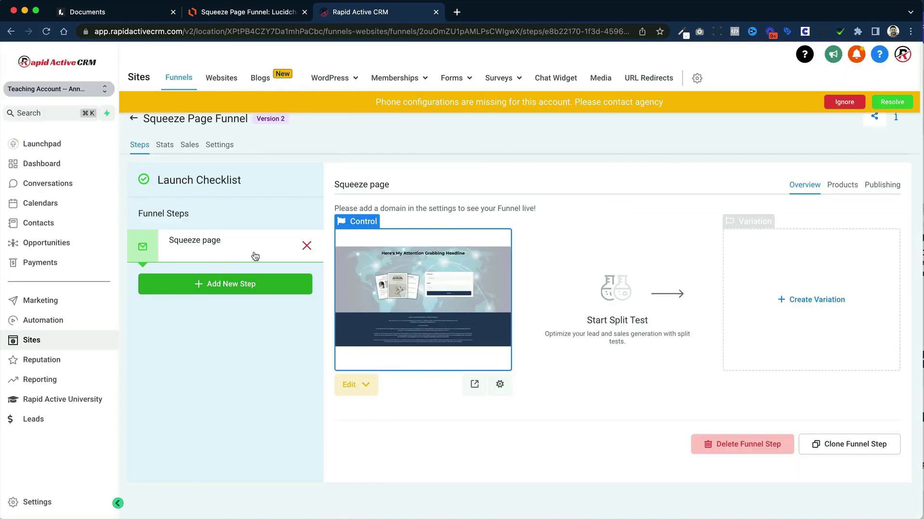
pyautogui.click(841, 445)
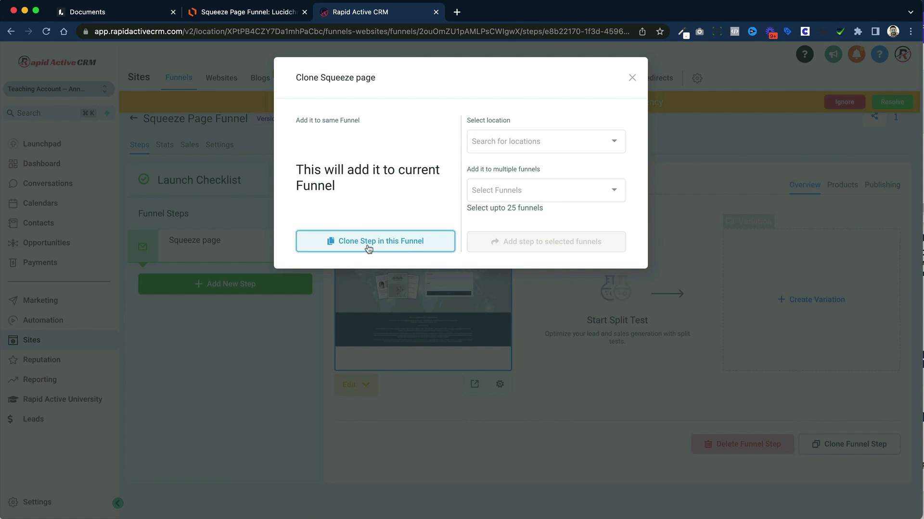
pyautogui.click(369, 249)
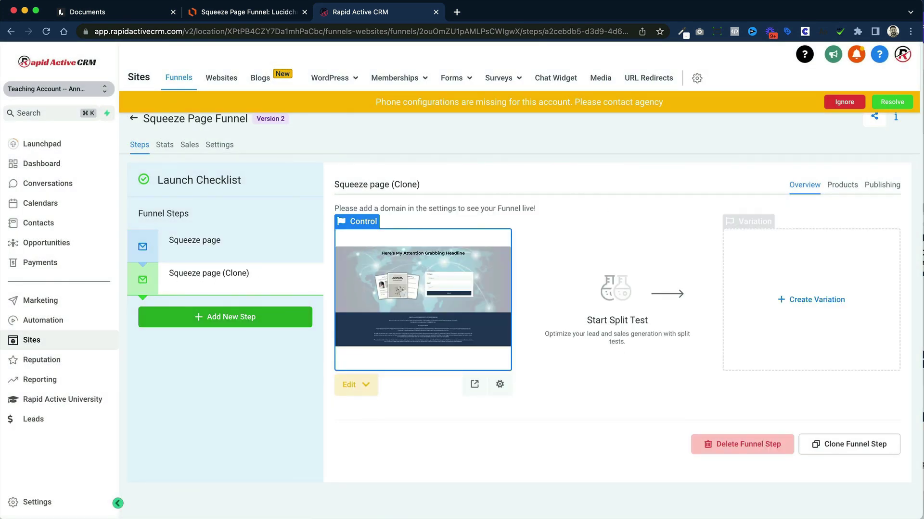
# Step: Set the cloned funnel step's name and path to "Thank You" and update the step
pyautogui.click(887, 185)
pyautogui.click(544, 237)
pyautogui.press('super+a')
pyautogui.write('Th')
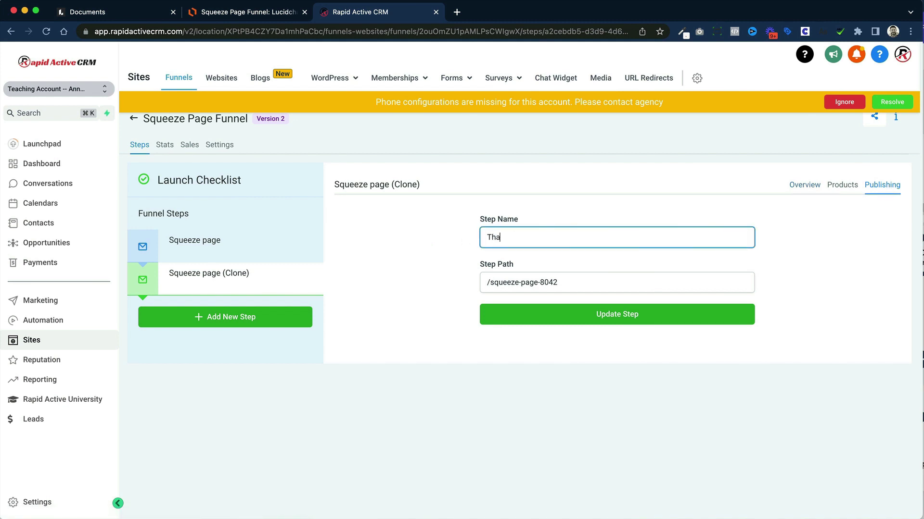
pyautogui.write('ank You')
pyautogui.press('Tab')
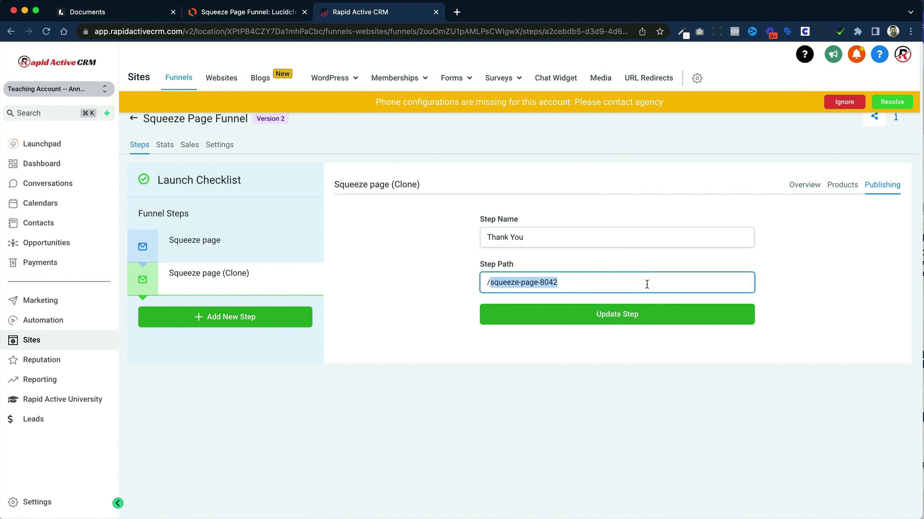
pyautogui.write('Thank You')
pyautogui.click(645, 314)
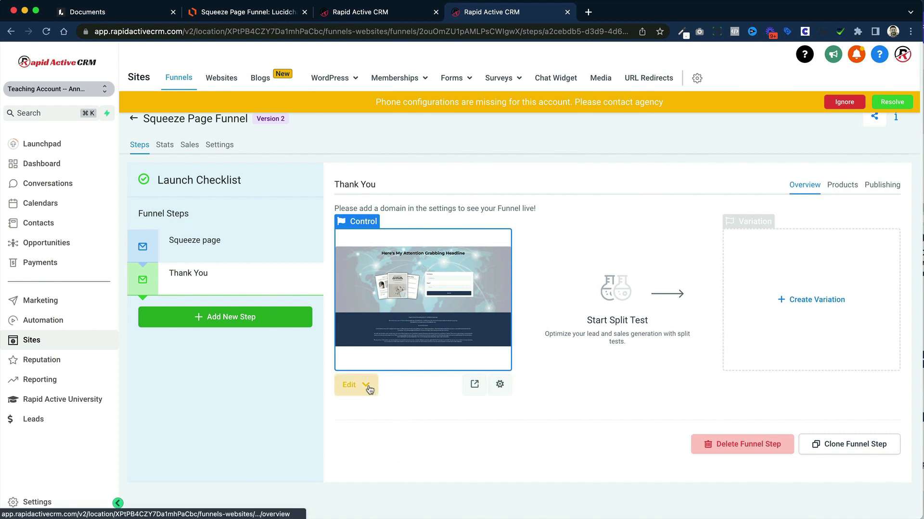
# Step: Open the Thank You page in the page builder and add a video element directly below the headline
pyautogui.moveTo(360, 386)
pyautogui.click(382, 441)
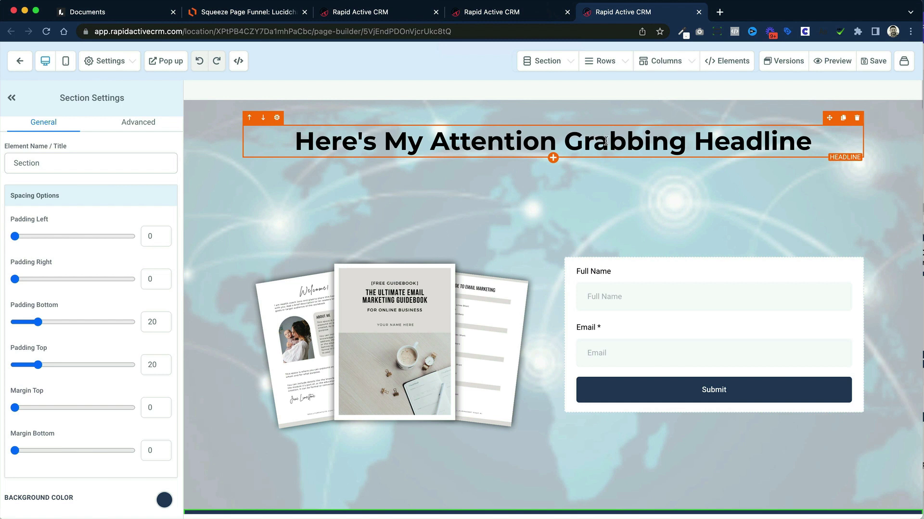
pyautogui.click(553, 158)
pyautogui.scroll(-3, 760, 337)
pyautogui.moveTo(740, 416); pyautogui.dragTo(562, 187)
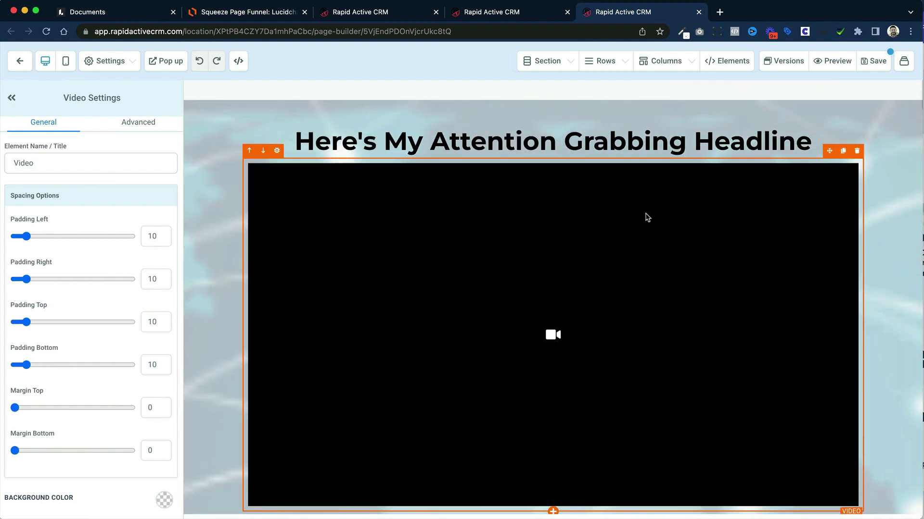
# Step: Set the video element's width to 3/4 Width
pyautogui.scroll(-5, 143, 275)
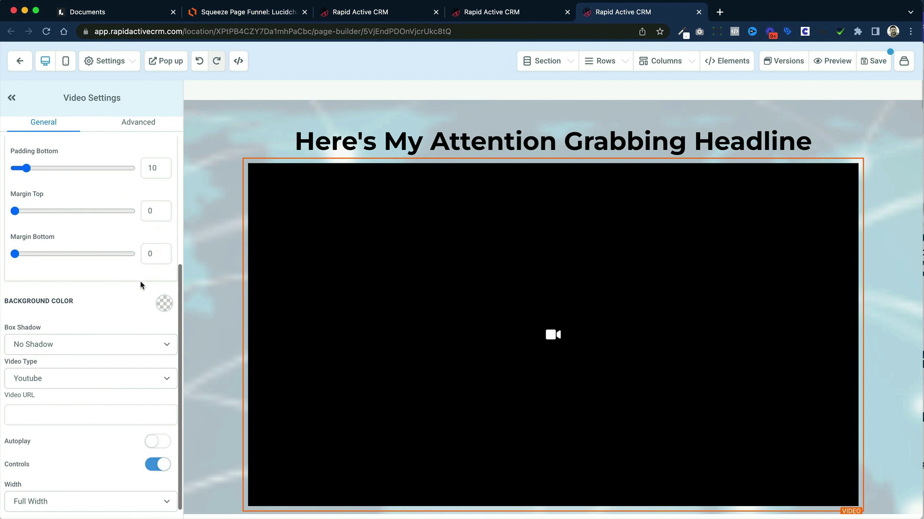
pyautogui.click(160, 501)
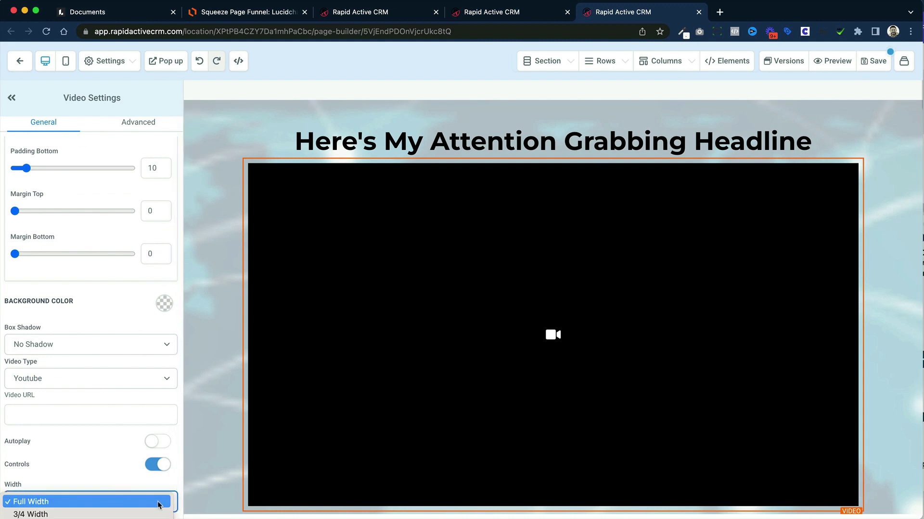
pyautogui.click(150, 514)
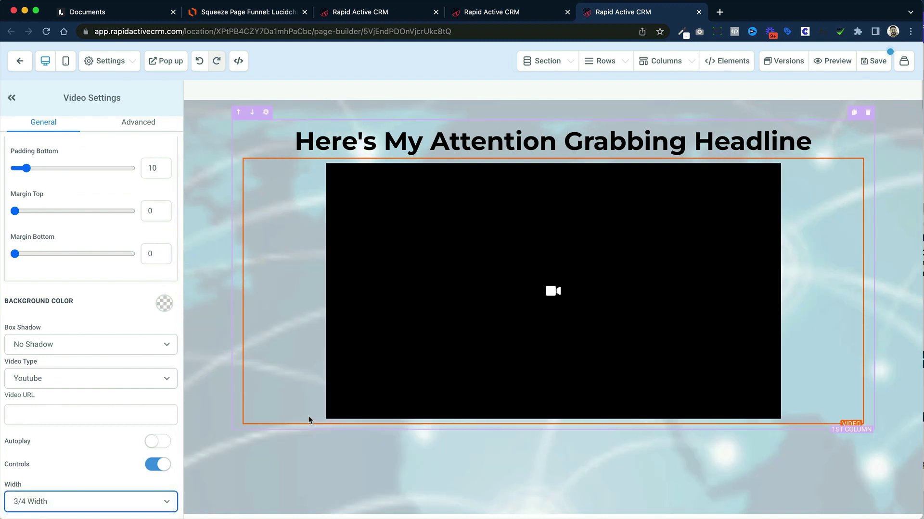
# Step: Delete the opt-in form's column and the remaining guidebook mockup row below the video
pyautogui.scroll(-3, 338, 416)
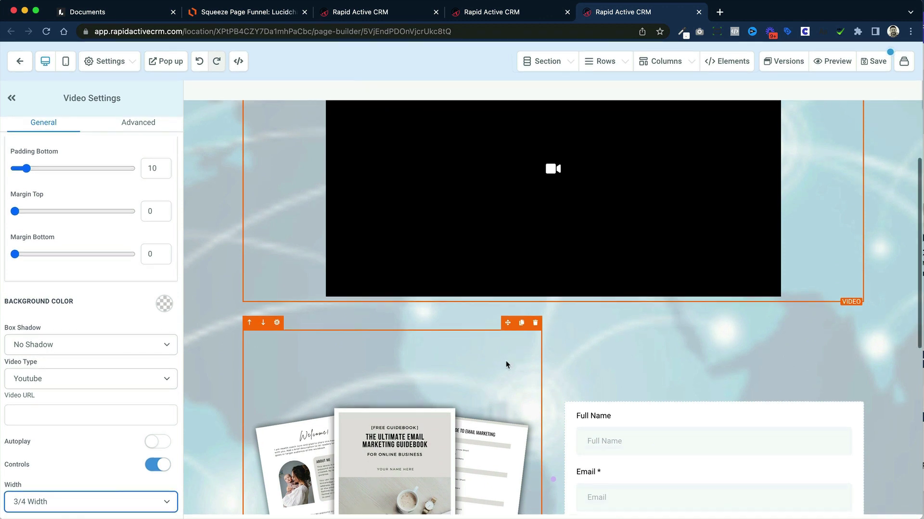
pyautogui.scroll(-3, 505, 364)
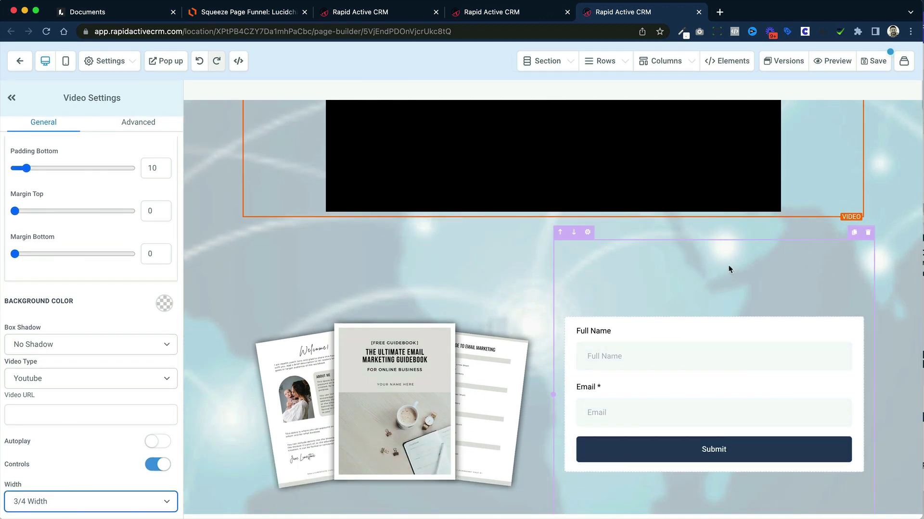
pyautogui.click(868, 233)
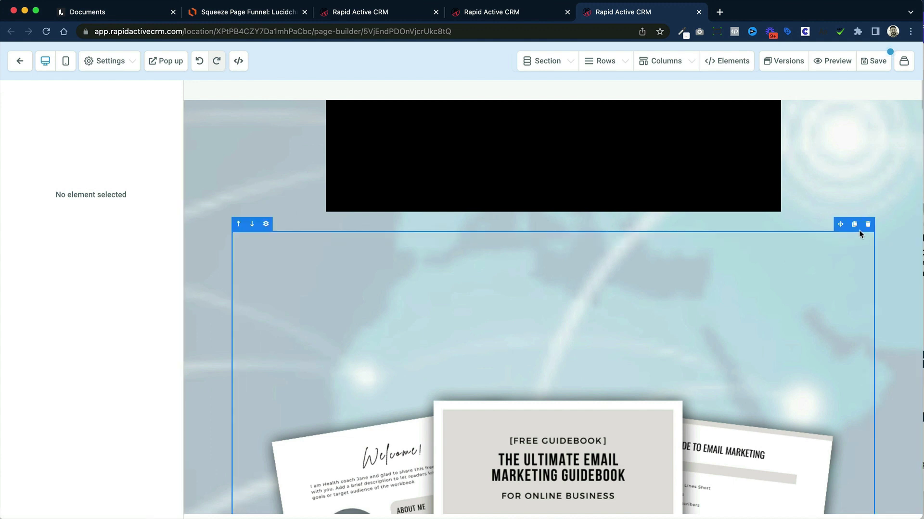
pyautogui.click(868, 224)
pyautogui.scroll(3, 818, 258)
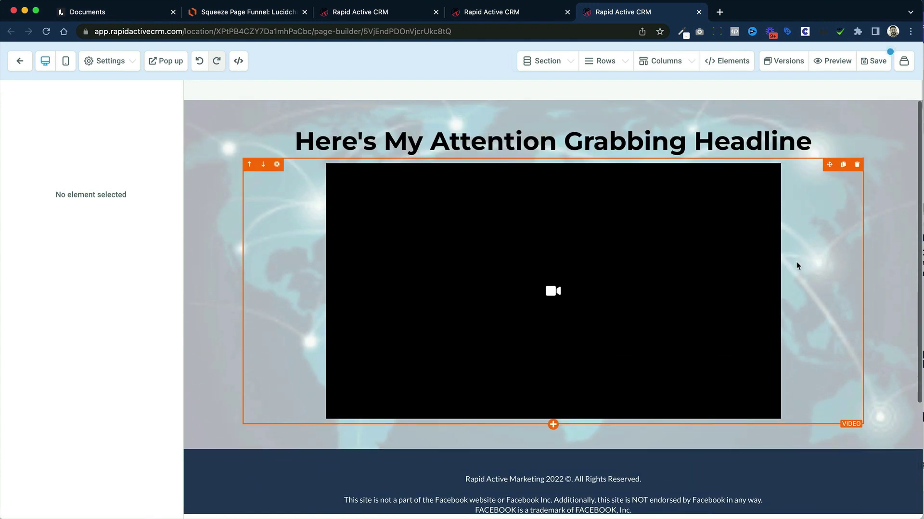
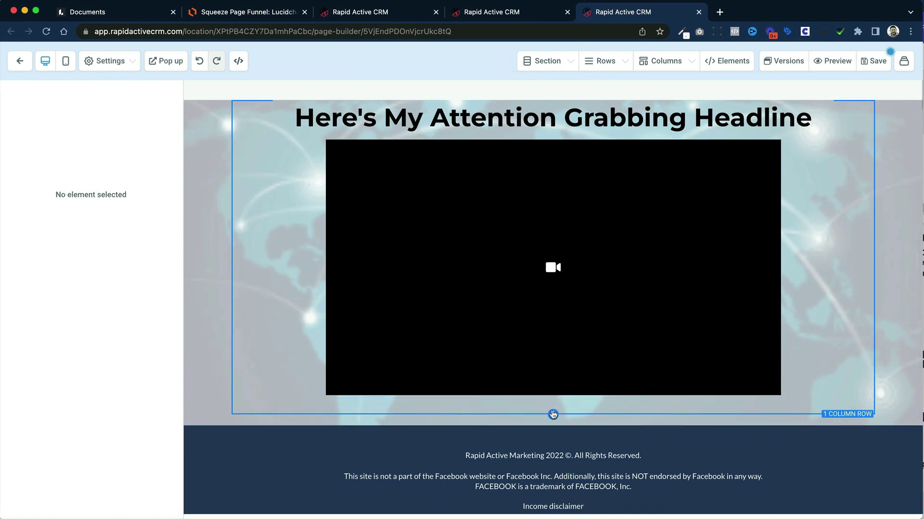
# Step: Add a 3 Column row below the row that holds the headline and video
pyautogui.click(553, 415)
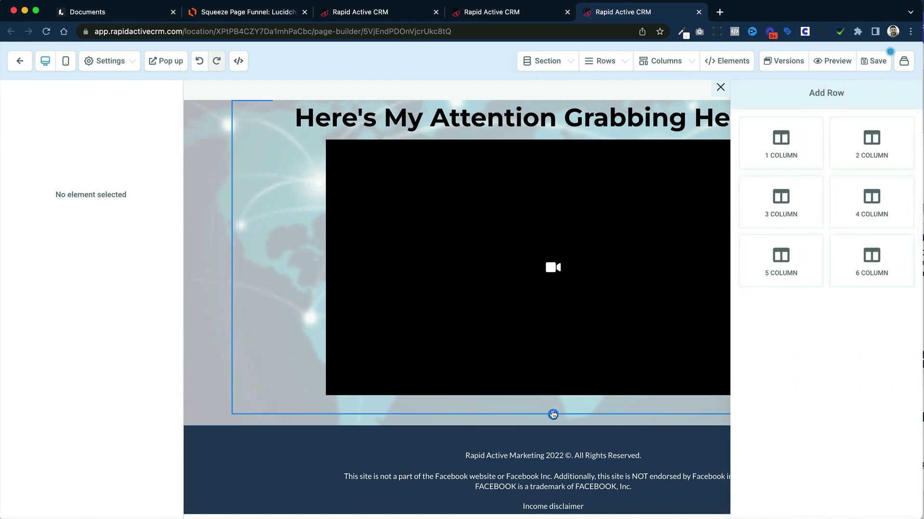
pyautogui.click(794, 195)
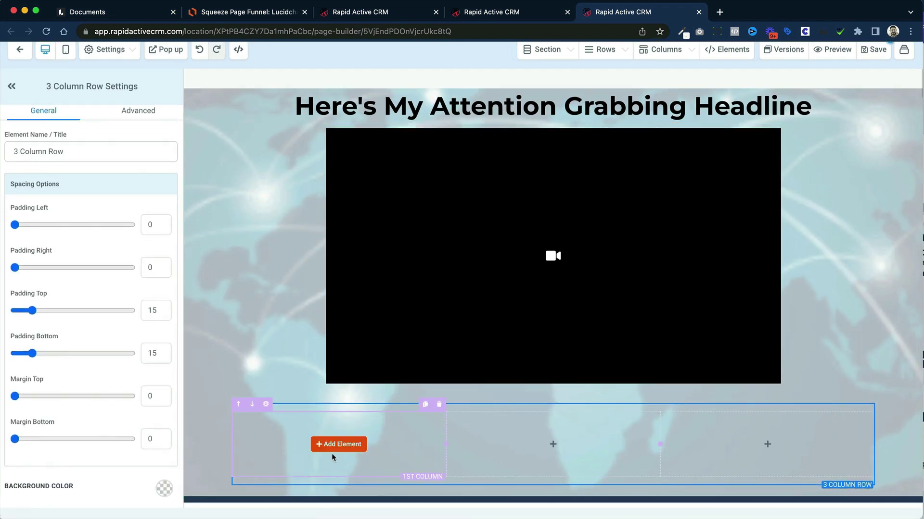
pyautogui.moveTo(652, 468)
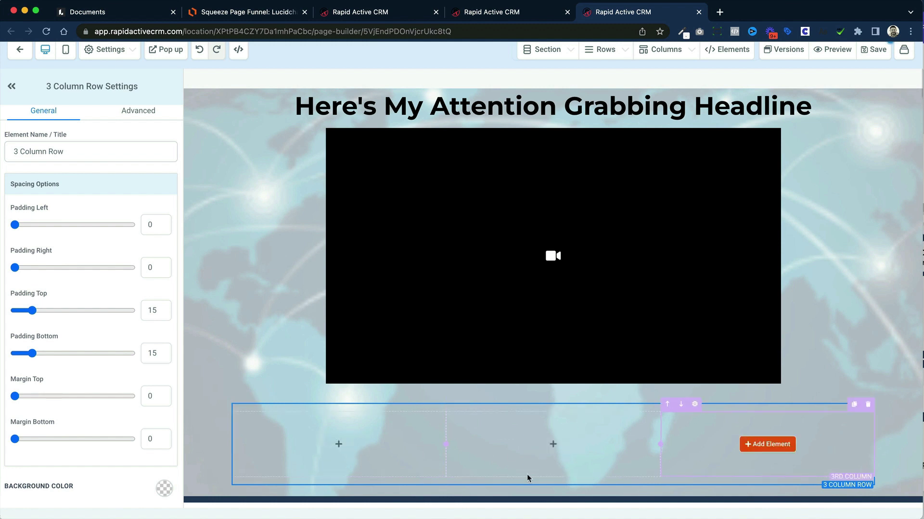
# Step: Insert a sub-headline reading "Step 1" in the new row's first column and make it bold
pyautogui.click(349, 445)
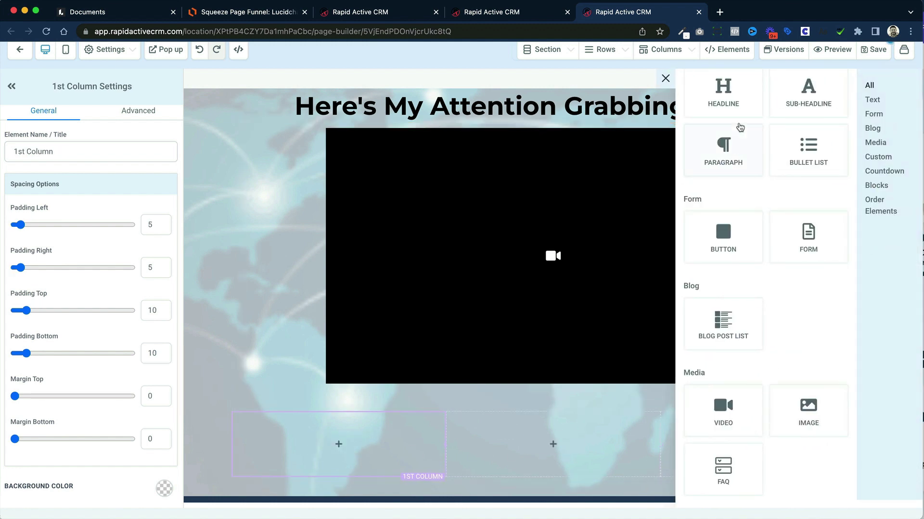
pyautogui.click(804, 100)
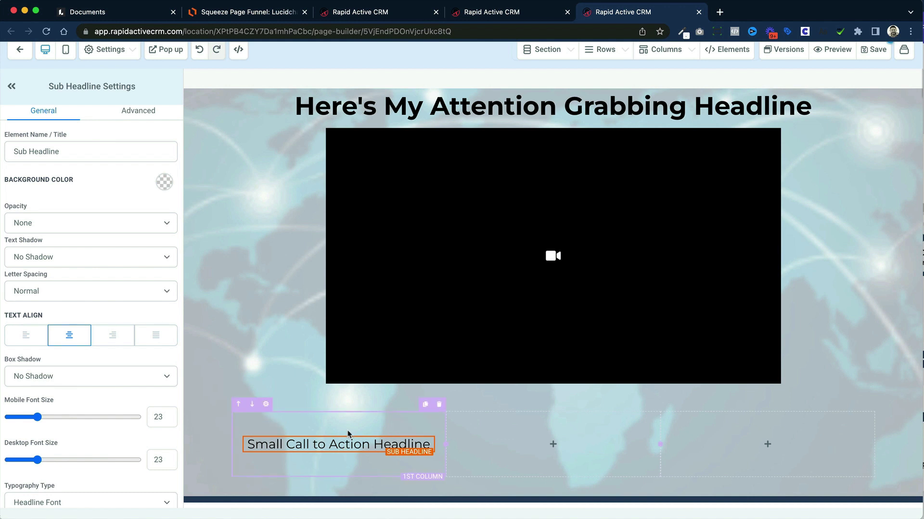
pyautogui.tripleClick(347, 445)
pyautogui.write('Step 1')
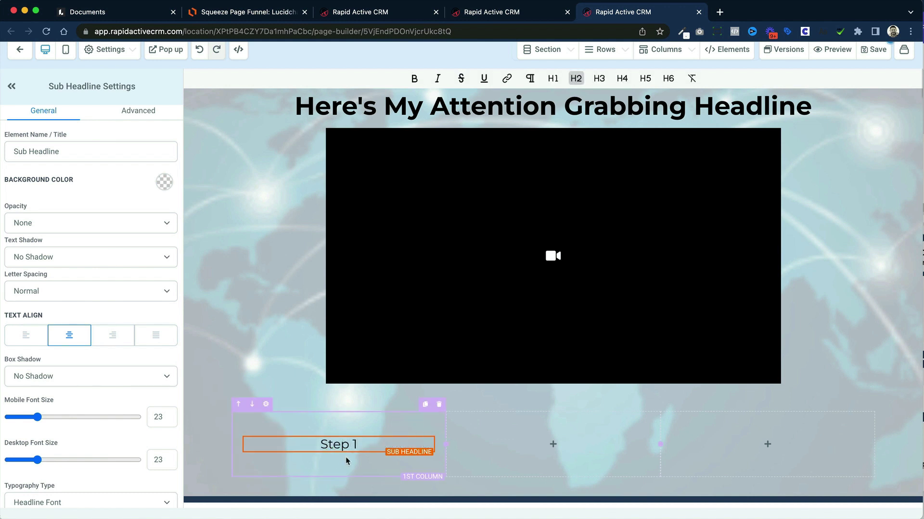
pyautogui.click(344, 463)
pyautogui.click(352, 439)
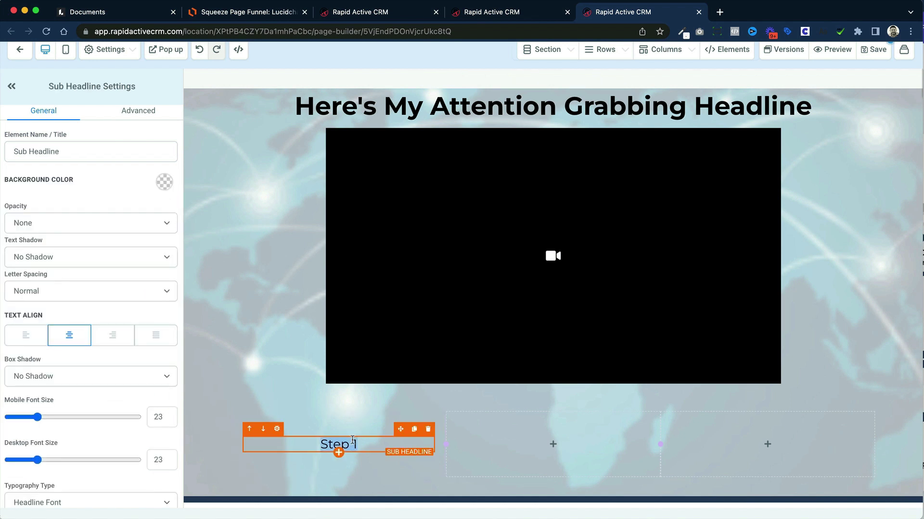
pyautogui.tripleClick(352, 440)
pyautogui.hotkey('ctrl', 'b')
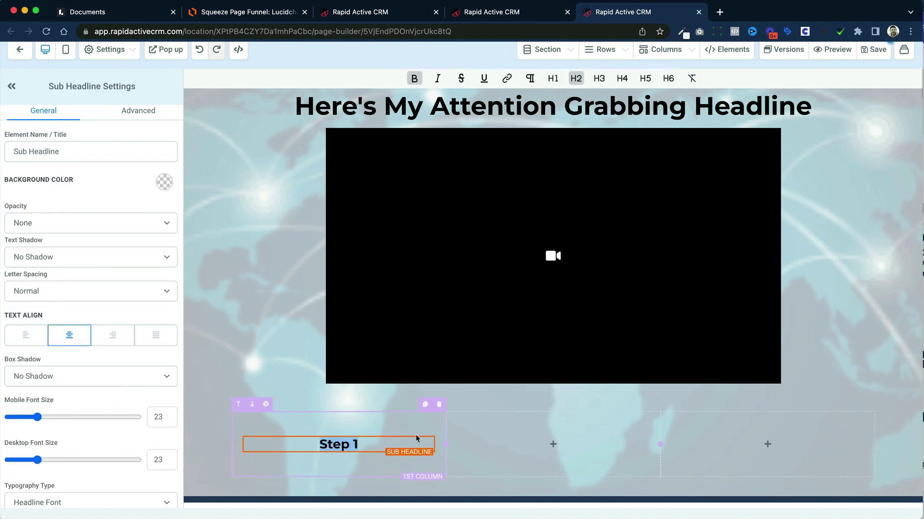
# Step: Duplicate the "Step 1" sub-headline and change the lower copy's text to "Join Our Facebook Group"
pyautogui.click(412, 427)
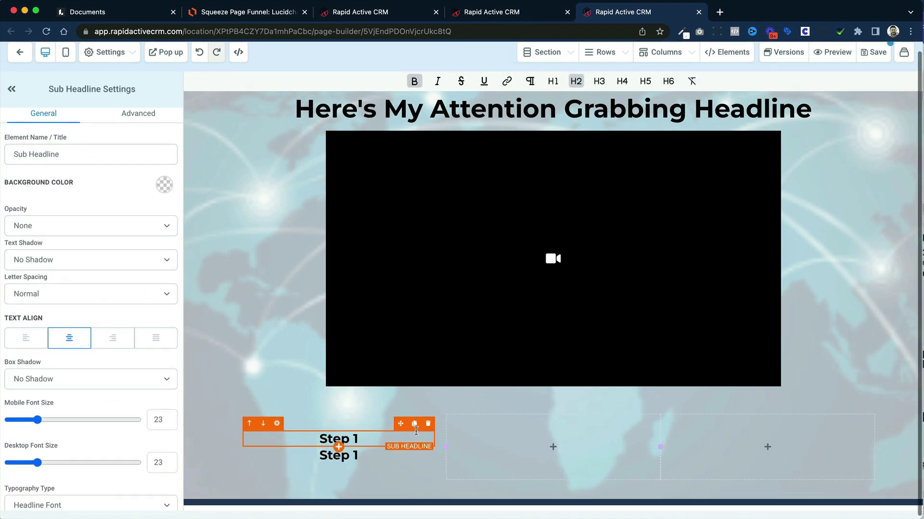
pyautogui.click(354, 457)
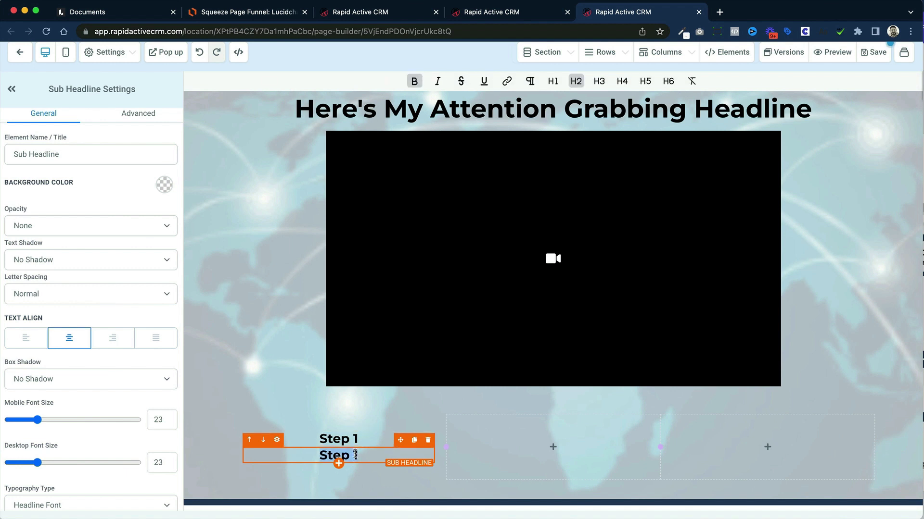
pyautogui.write('Join Our Facebook Group')
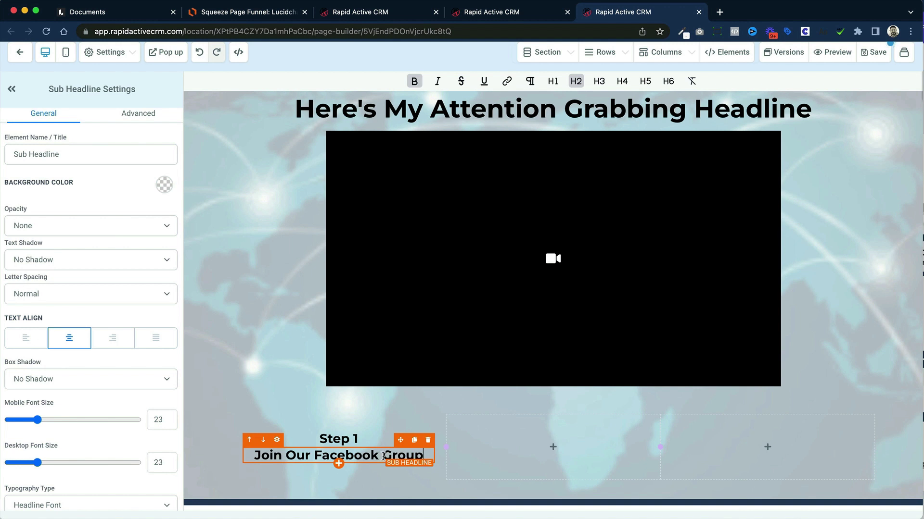
# Step: Reduce the "Join Our Facebook Group" sub-headline's font size to 17 on desktop and 18 on mobile
pyautogui.press('super+a')
pyautogui.scroll(-1, 113, 406)
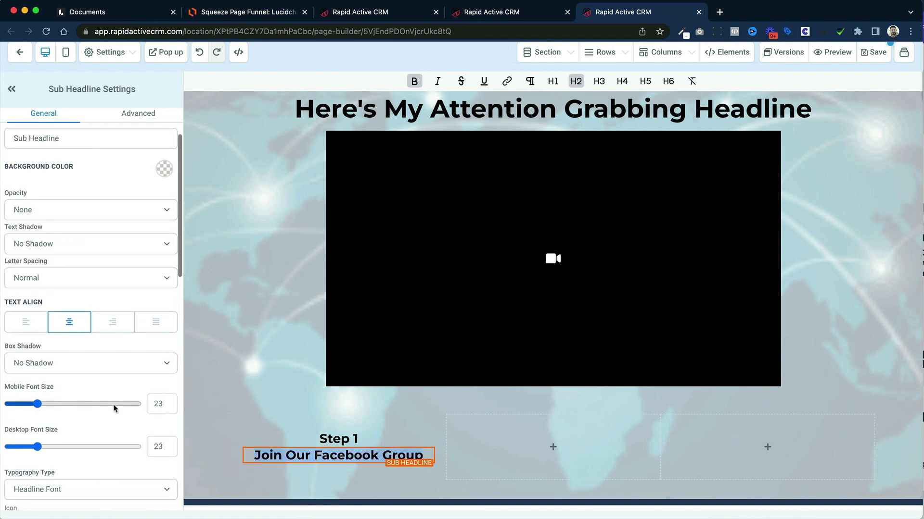
pyautogui.moveTo(41, 440); pyautogui.dragTo(29, 441)
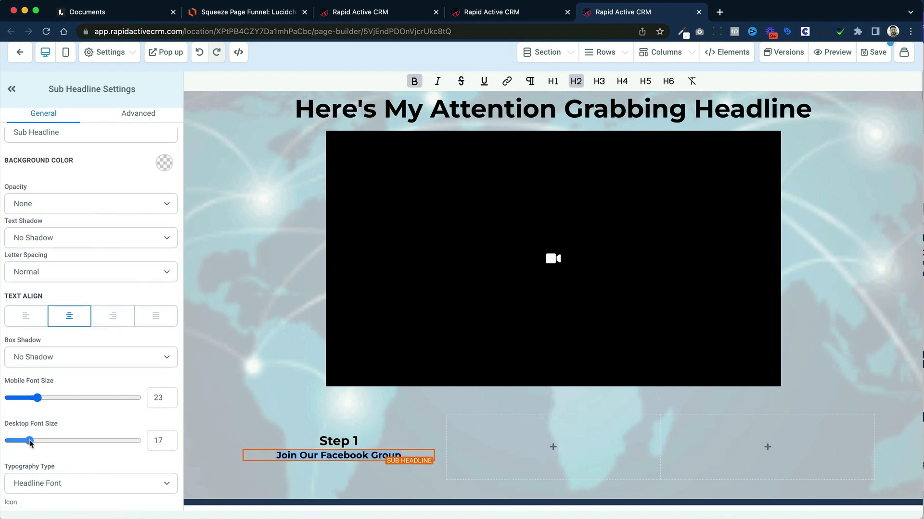
pyautogui.moveTo(38, 398); pyautogui.dragTo(30, 399)
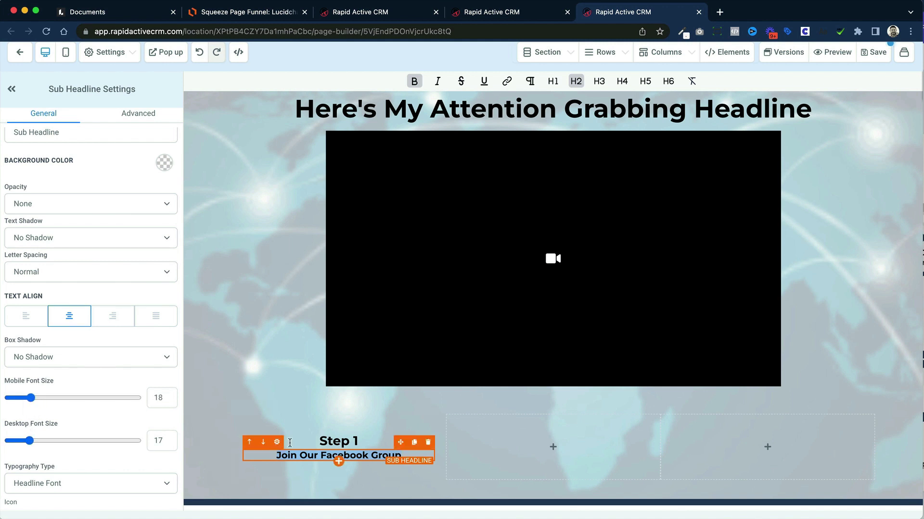
# Step: Add a button below the "Join Our Facebook Group" sub-headline and give it the custom dark navy background color
pyautogui.click(339, 461)
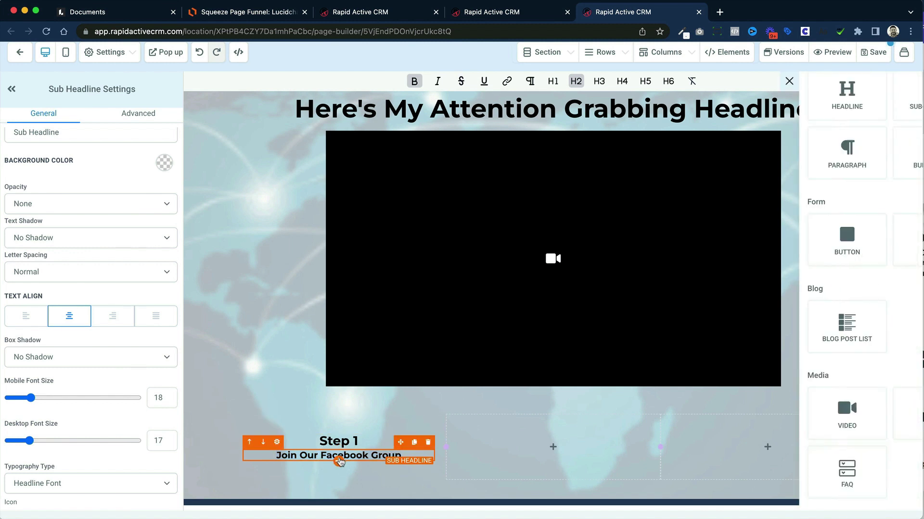
pyautogui.click(717, 236)
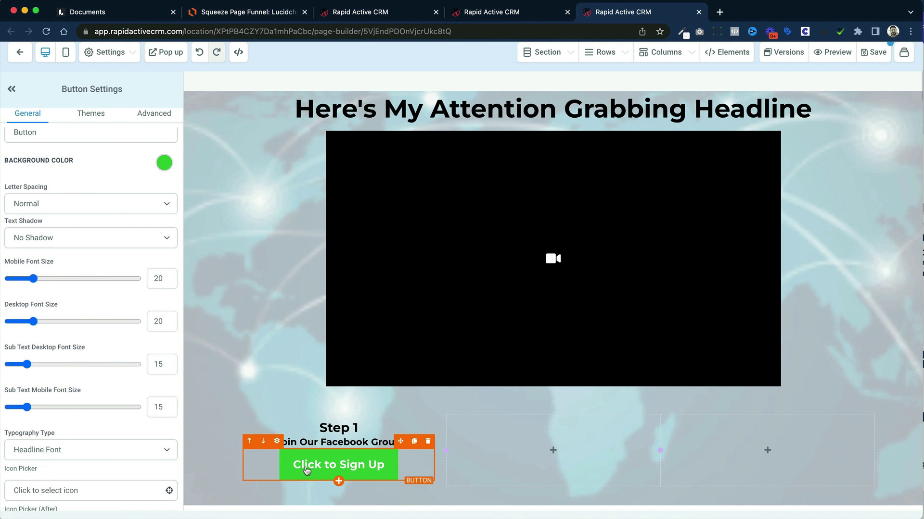
pyautogui.click(164, 163)
pyautogui.click(10, 230)
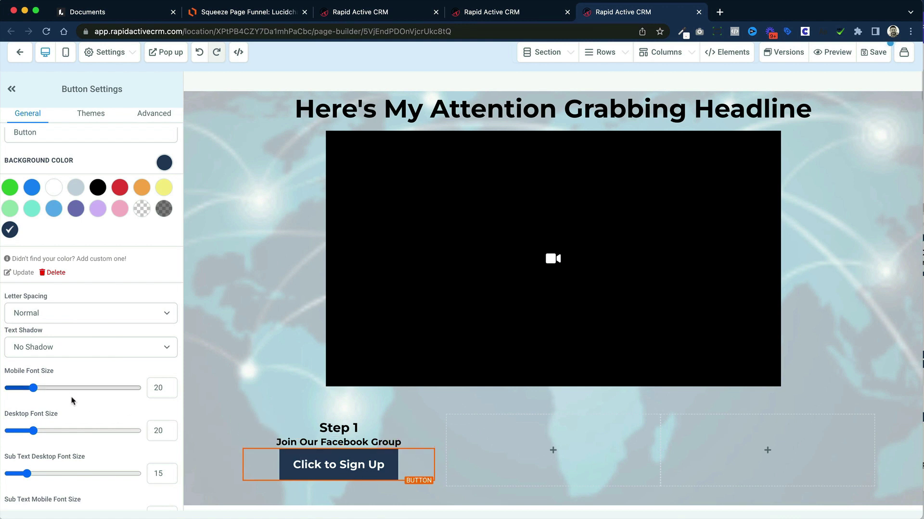
# Step: Set the button's top margin to 10
pyautogui.scroll(-6, 73, 399)
pyautogui.scroll(-7, 73, 398)
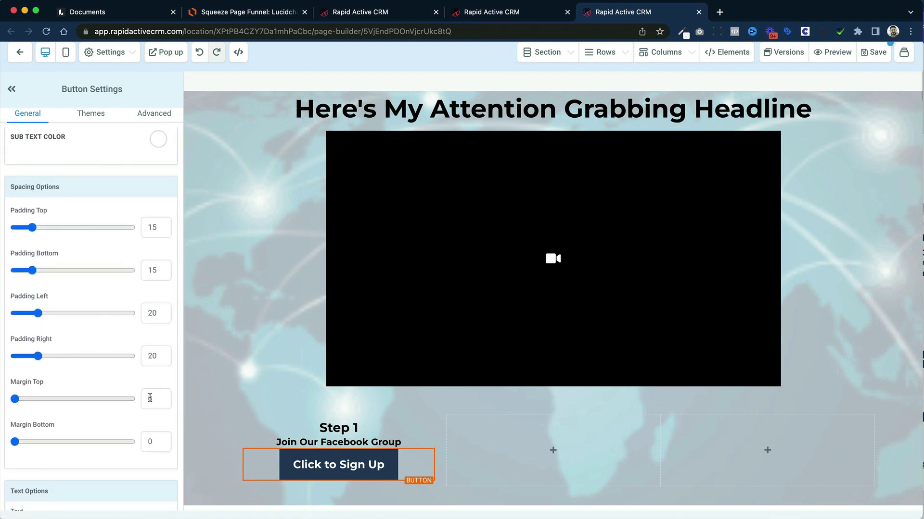
pyautogui.click(151, 398)
pyautogui.write('1')
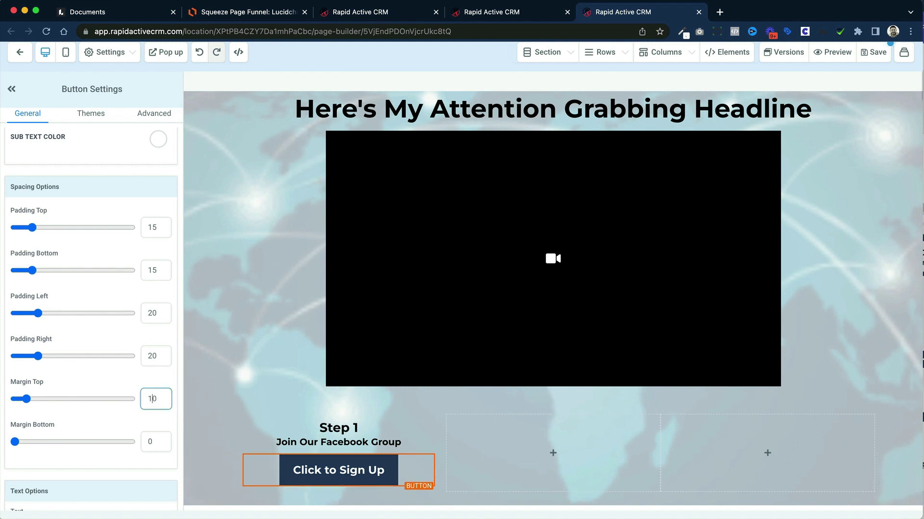
# Step: Delete the empty second and third columns of the row containing the "Step 1" content
pyautogui.click(394, 410)
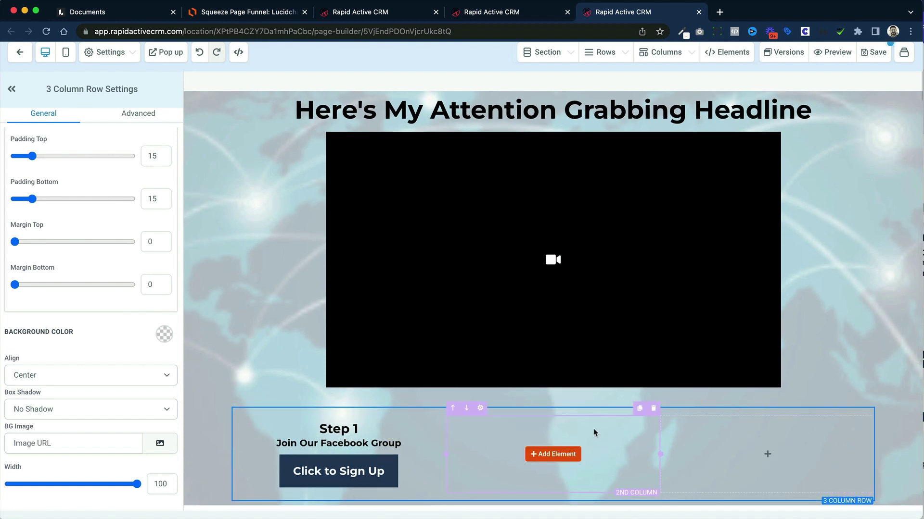
pyautogui.click(653, 409)
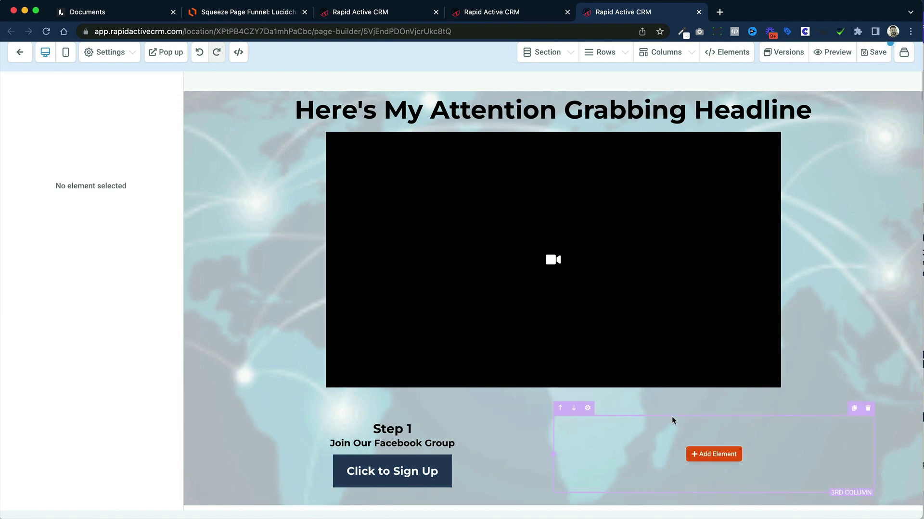
pyautogui.click(868, 408)
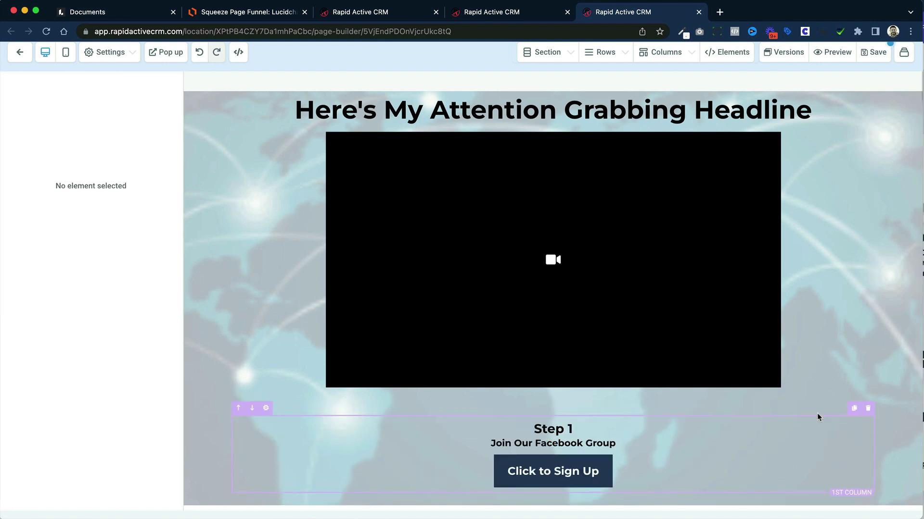
# Step: Duplicate the "Step 1" column twice and retitle the copies' headings "Step 2" and "Step 3"
pyautogui.click(854, 408)
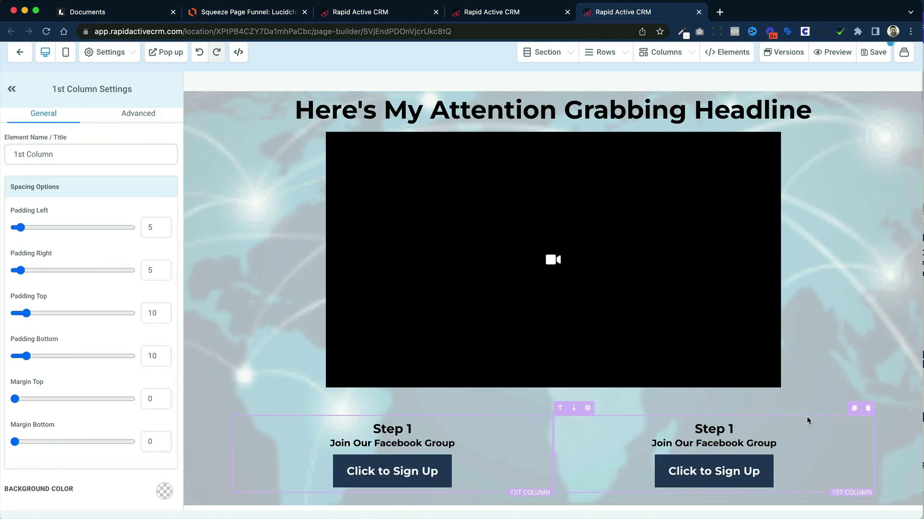
pyautogui.click(854, 408)
pyautogui.click(576, 430)
pyautogui.press('BackSpace')
pyautogui.press('BackSpace')
pyautogui.write('2')
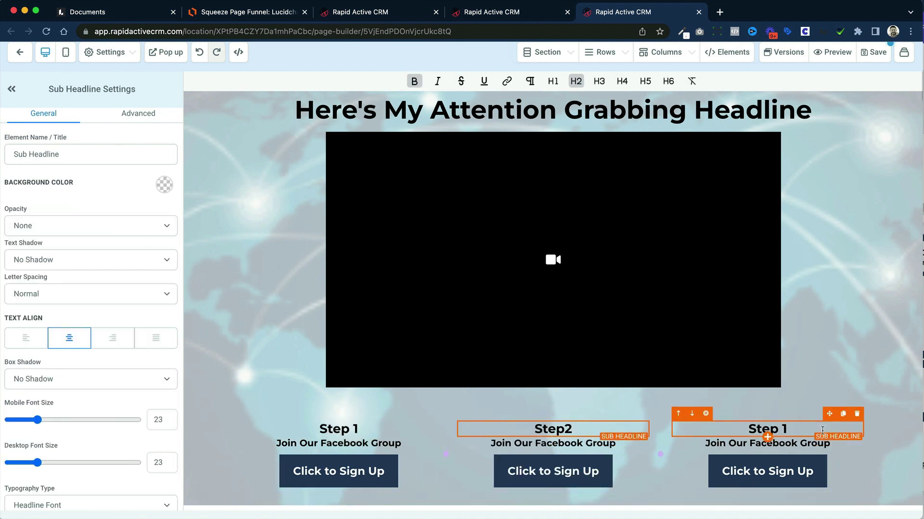
pyautogui.click(796, 427)
pyautogui.press('BackSpace')
pyautogui.write('3')
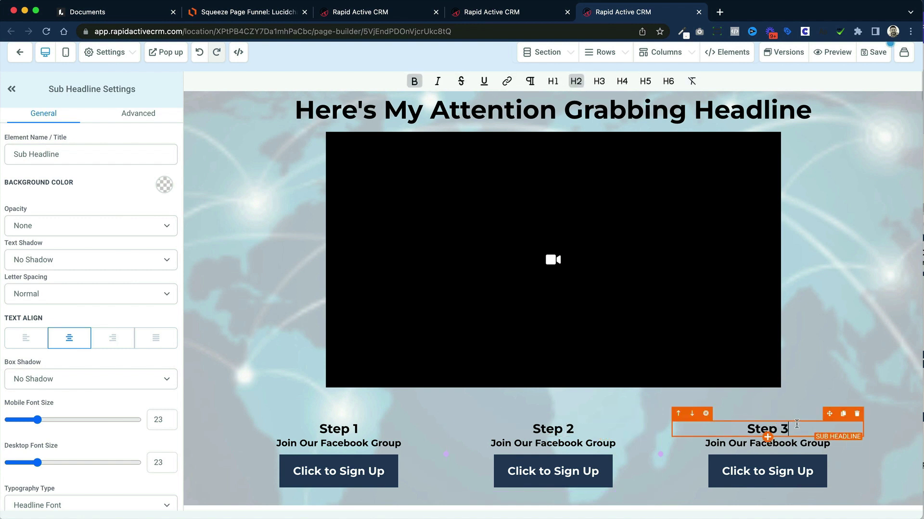
# Step: Change the Step 2 sub-headline to "Checkout Out Our Youtube Channel" and the Step 3 sub-headline to "Check Out Our Learning Program"
pyautogui.tripleClick(559, 441)
pyautogui.write('Checkout Out Our Youtube Channel')
pyautogui.click(758, 462)
pyautogui.click(758, 444)
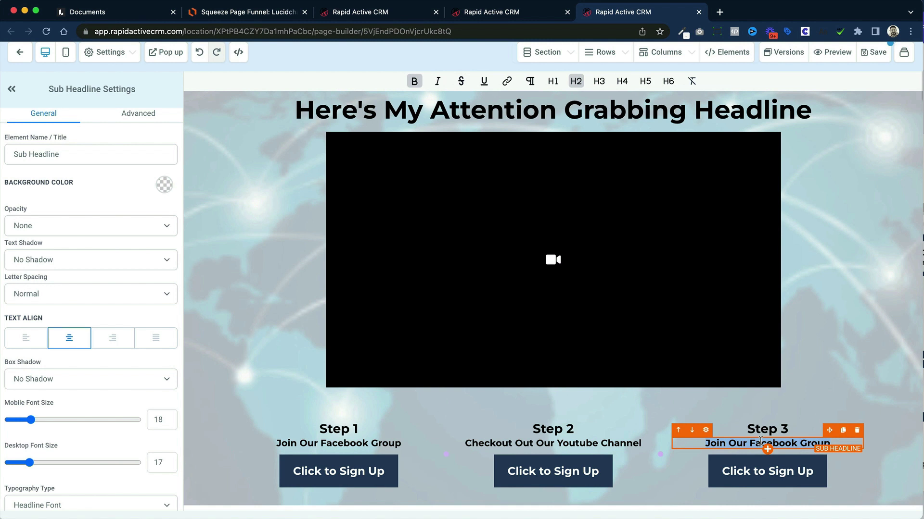
pyautogui.write('Check Out Our Learning Program')
# Step: Set the Step 2 button's text to "Goto Youtube" and the Step 3 button's text to "Learn More"
pyautogui.click(544, 473)
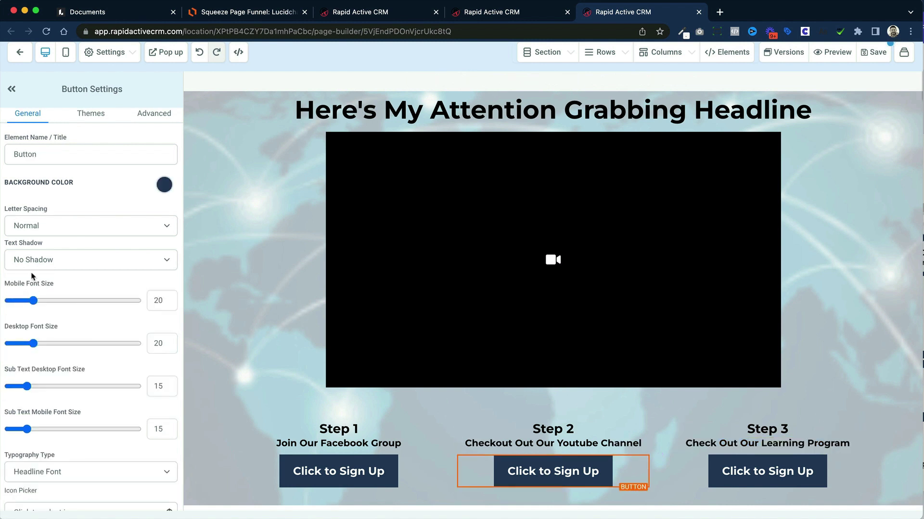
pyautogui.scroll(-5, 32, 277)
pyautogui.scroll(5, 36, 277)
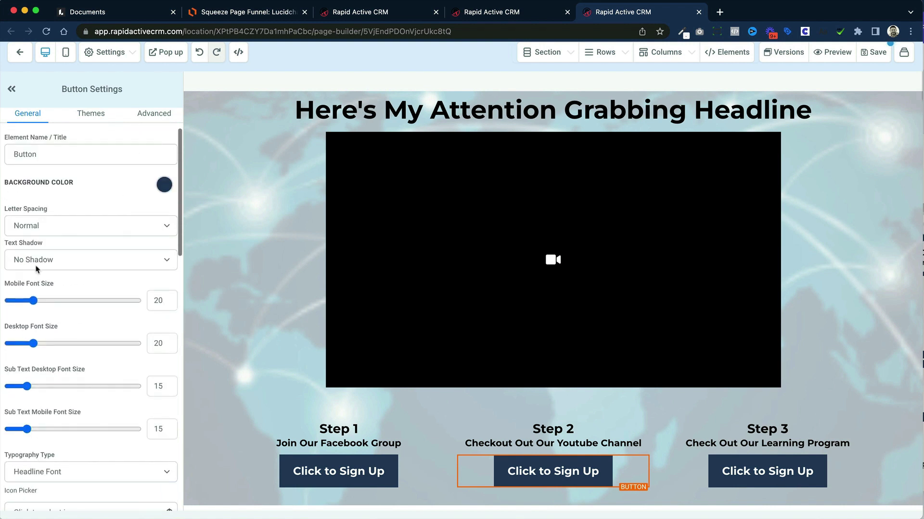
pyautogui.scroll(-10, 55, 239)
pyautogui.moveTo(74, 371); pyautogui.dragTo(39, 371)
pyautogui.press('BackSpace')
pyautogui.press('BackSpace')
pyautogui.press('BackSpace')
pyautogui.press('BackSpace')
pyautogui.press('BackSpace')
pyautogui.press('BackSpace')
pyautogui.press('BackSpace')
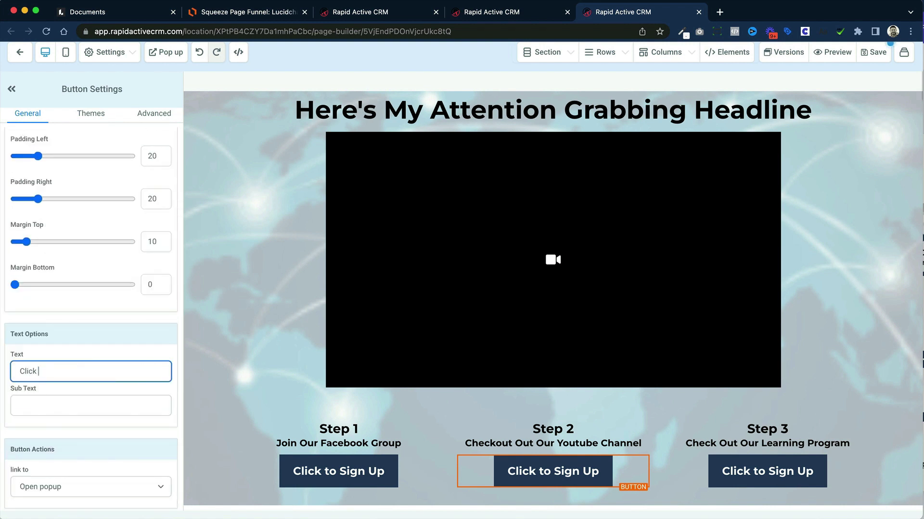
pyautogui.write('Go')
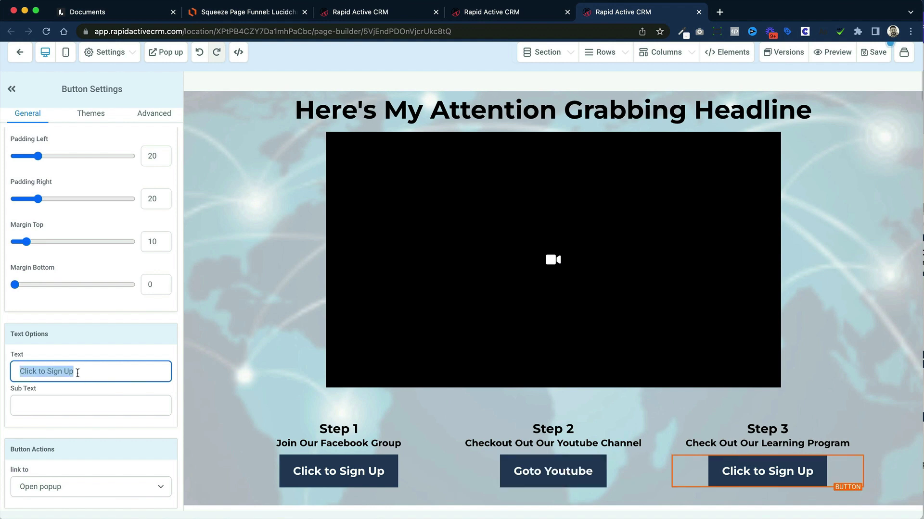
pyautogui.write('Learn M')
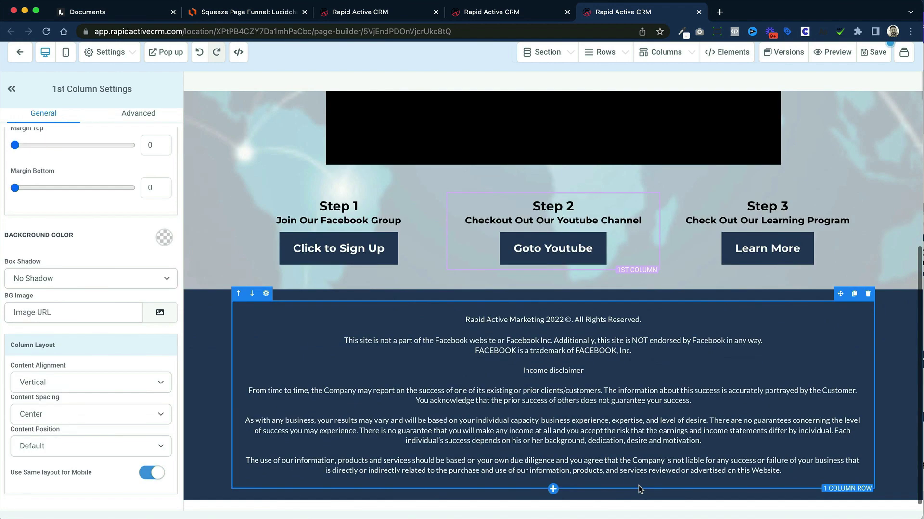
# Step: Save the page and update its SEO meta data with the title "Thank You"
pyautogui.click(553, 271)
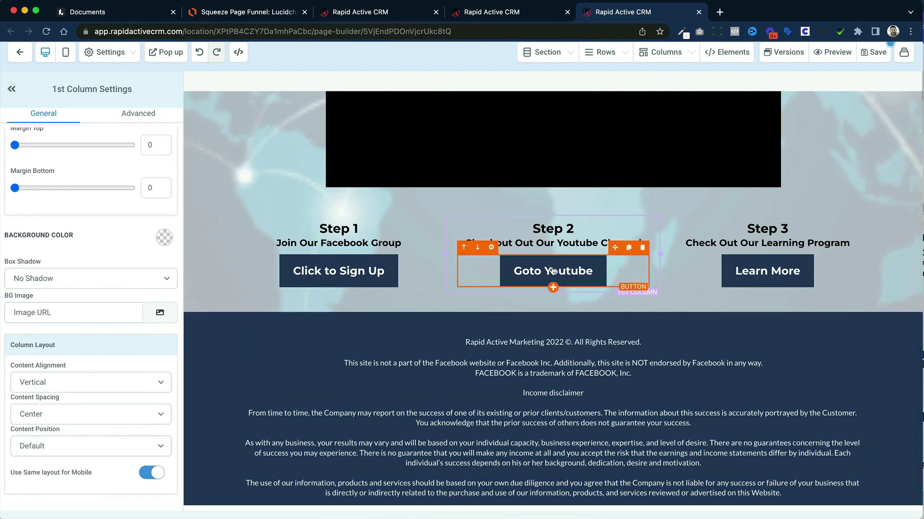
pyautogui.click(554, 270)
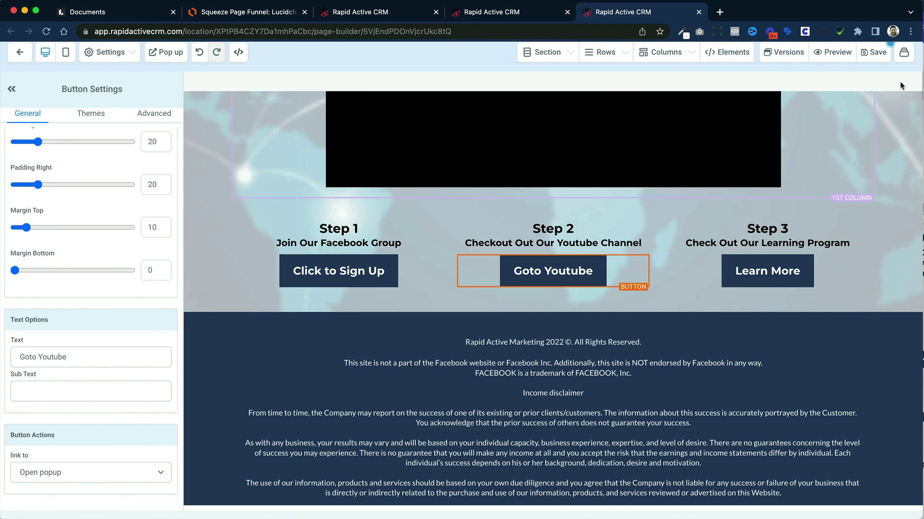
pyautogui.click(878, 53)
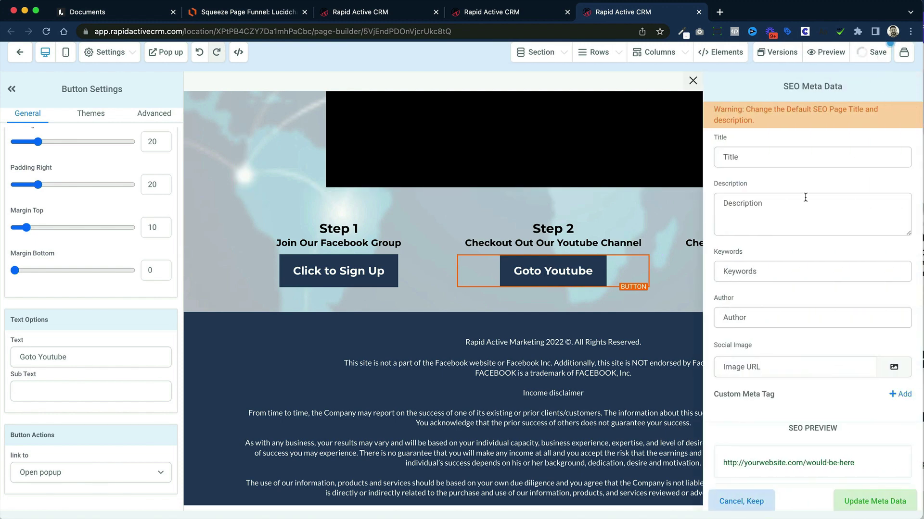
pyautogui.click(800, 159)
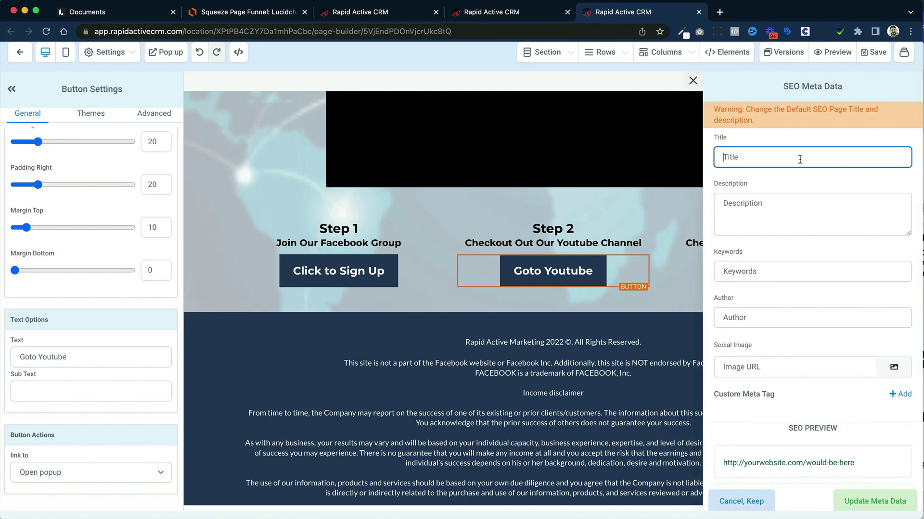
pyautogui.write('Thank You')
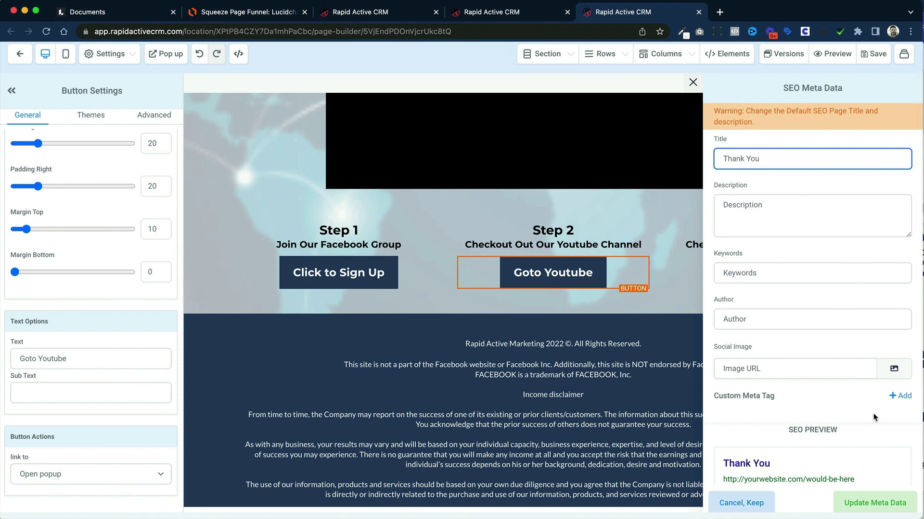
pyautogui.click(878, 502)
pyautogui.scroll(5, 862, 359)
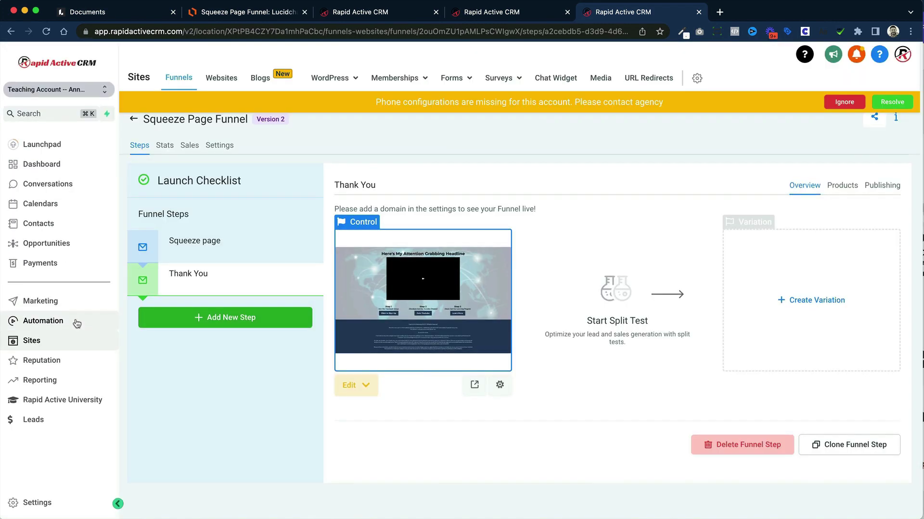
# Step: Create a new automation workflow from scratch, dismissing the phone configuration notice
pyautogui.click(76, 323)
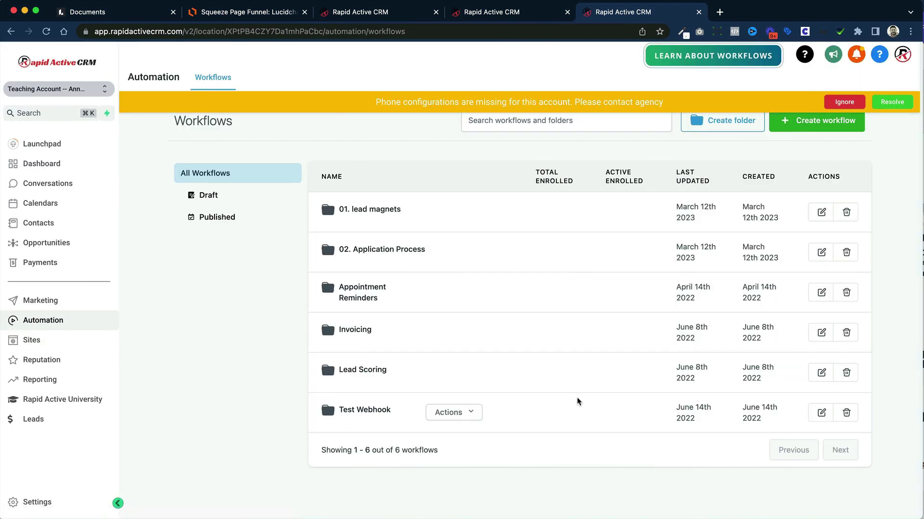
pyautogui.click(800, 128)
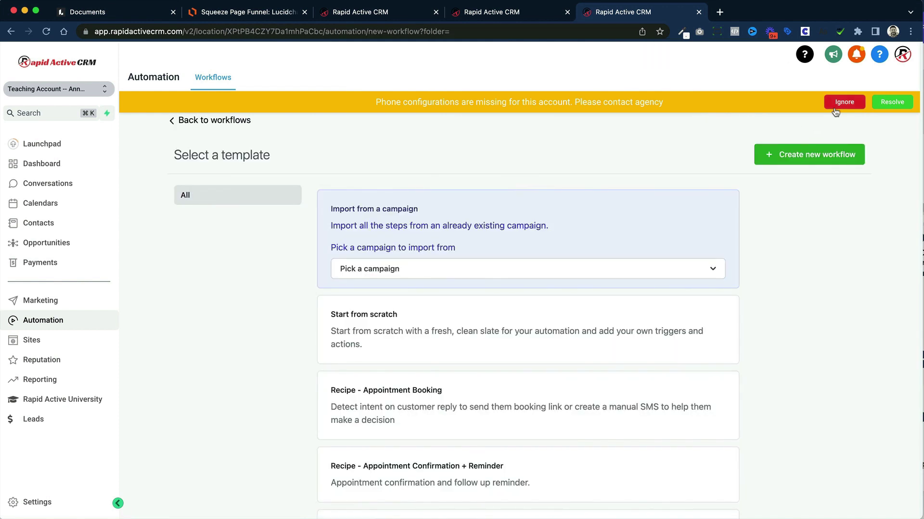
pyautogui.click(844, 101)
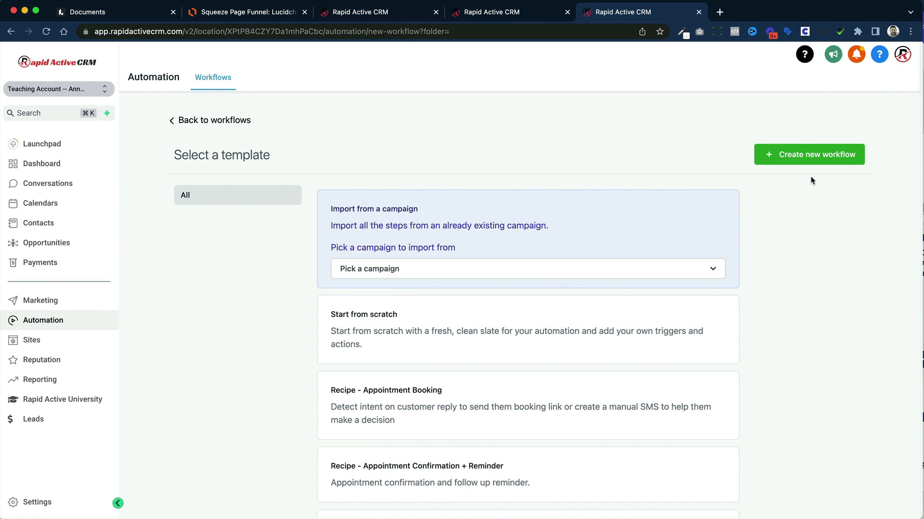
pyautogui.click(550, 318)
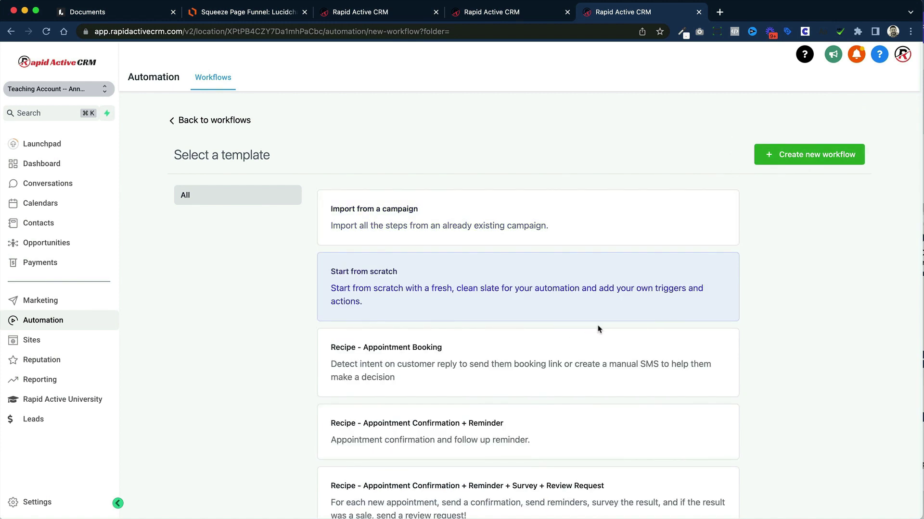
pyautogui.click(779, 156)
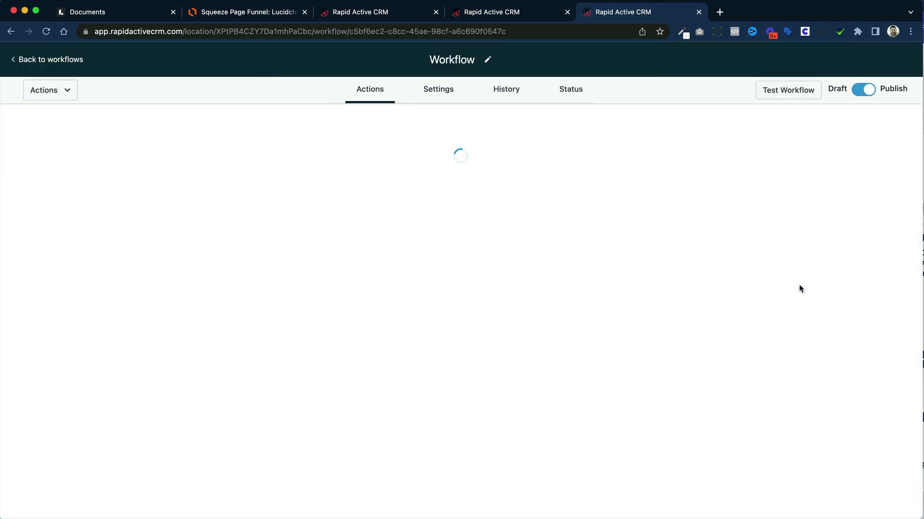
# Step: Rename the workflow "Squeeze Page Workflow"
pyautogui.click(465, 62)
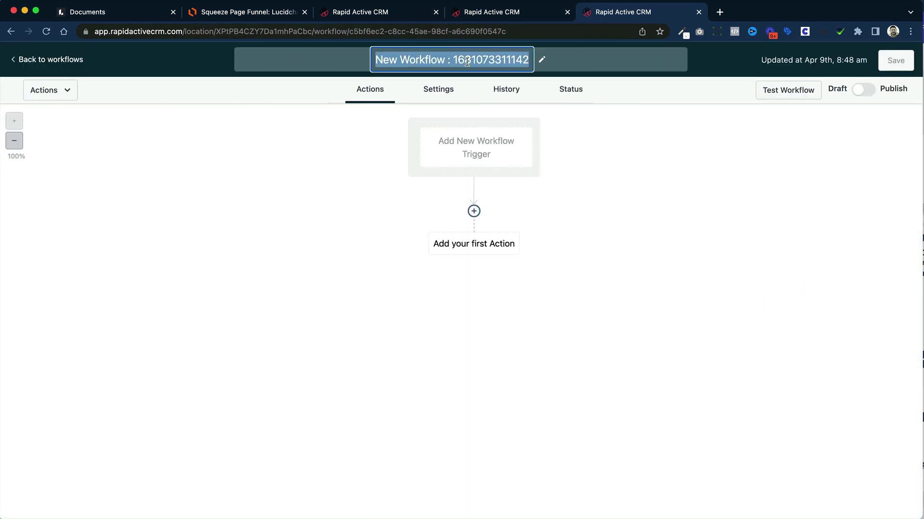
pyautogui.write('Squeeze')
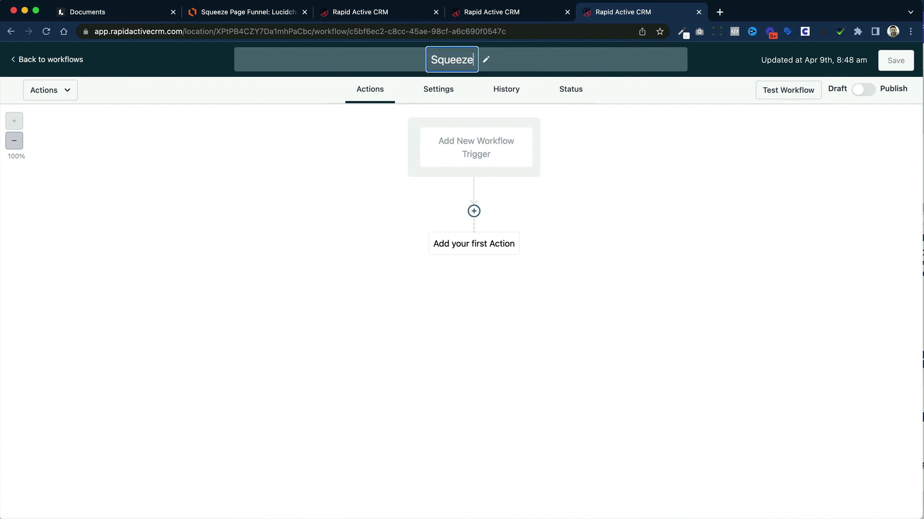
pyautogui.write(' Page Workflow')
pyautogui.press('Return')
# Step: Add a Form Submitted trigger to the workflow, filtered so that the form is "Squeeze Page Form", and save it
pyautogui.click(495, 156)
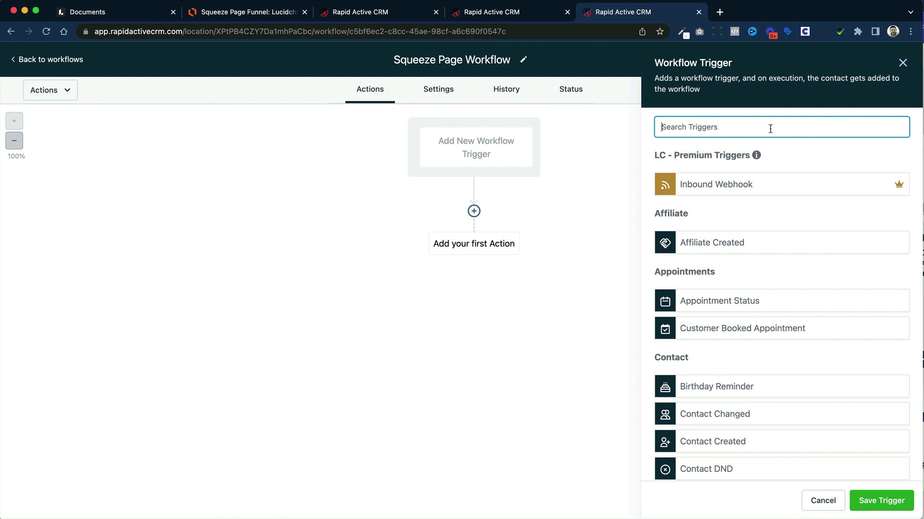
pyautogui.write('form')
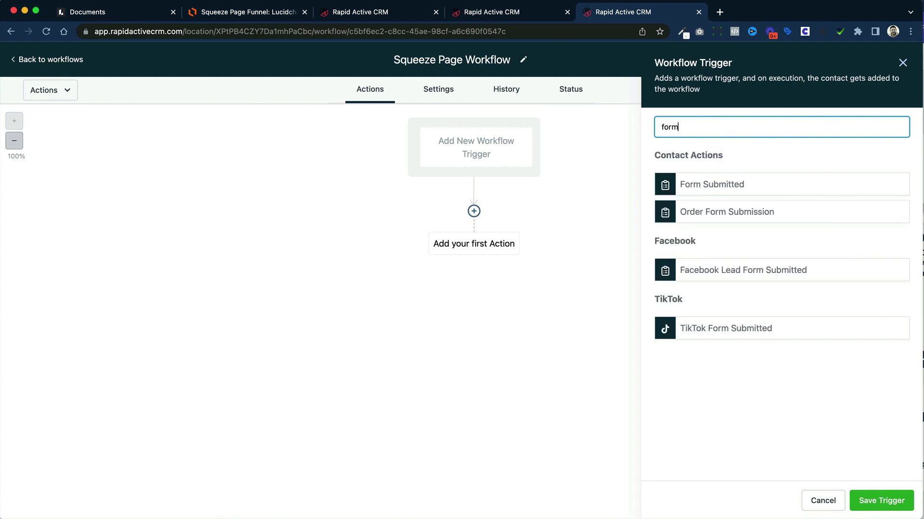
pyautogui.click(787, 187)
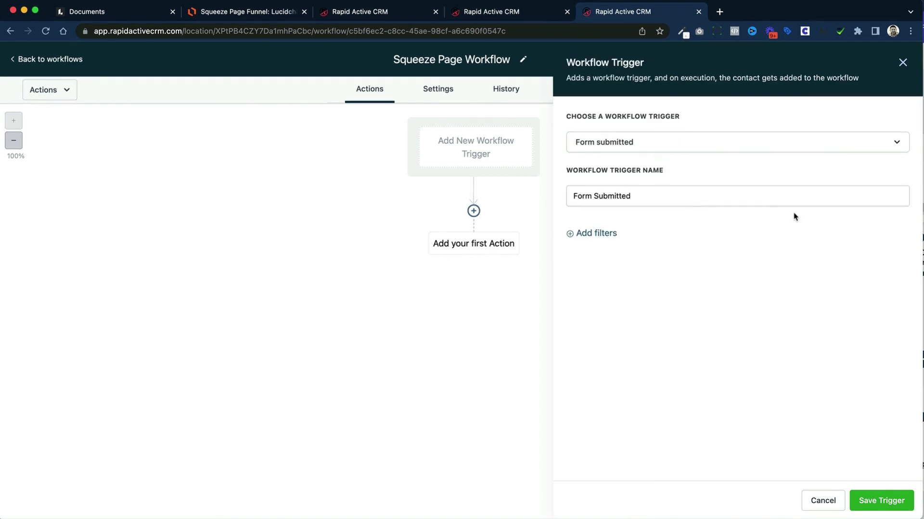
pyautogui.click(600, 228)
pyautogui.click(602, 235)
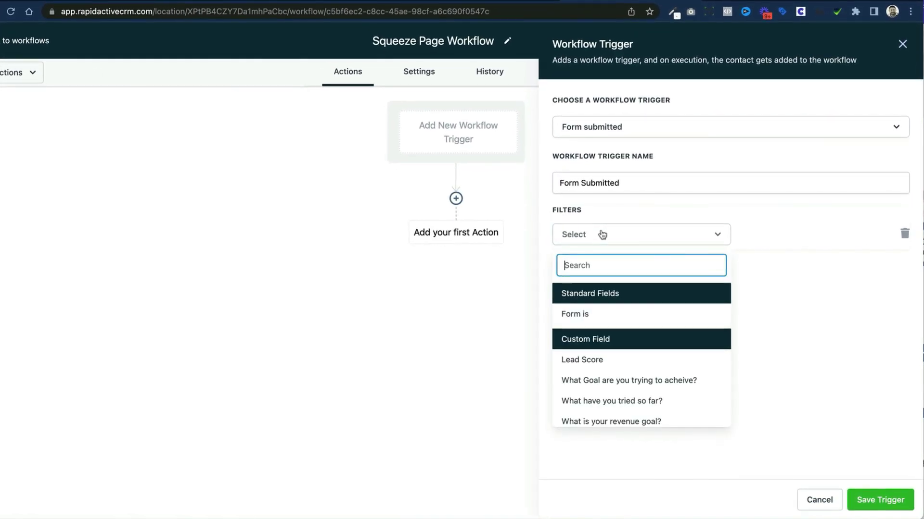
pyautogui.click(601, 314)
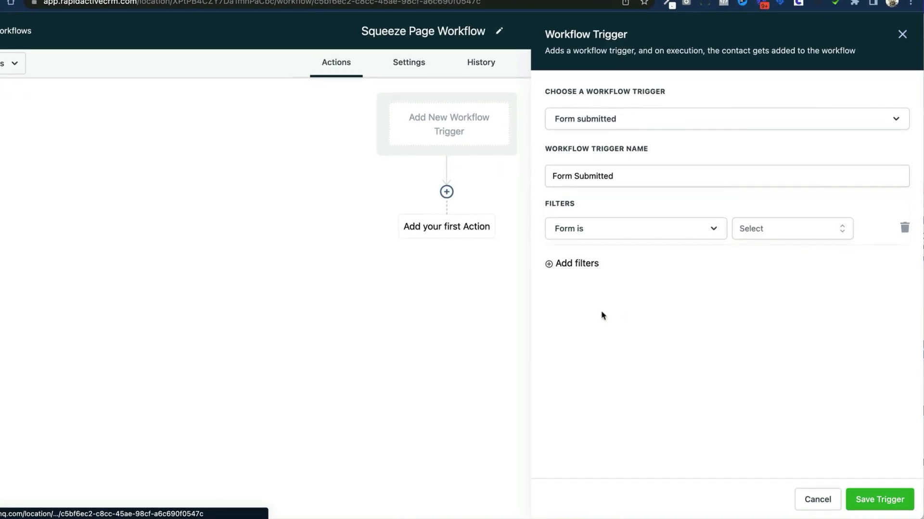
pyautogui.click(785, 228)
pyautogui.scroll(-1, 787, 313)
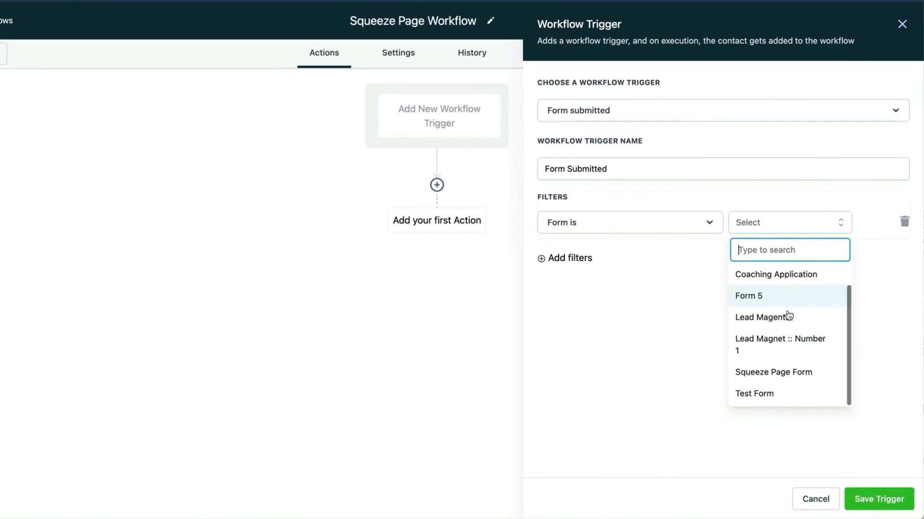
pyautogui.click(811, 373)
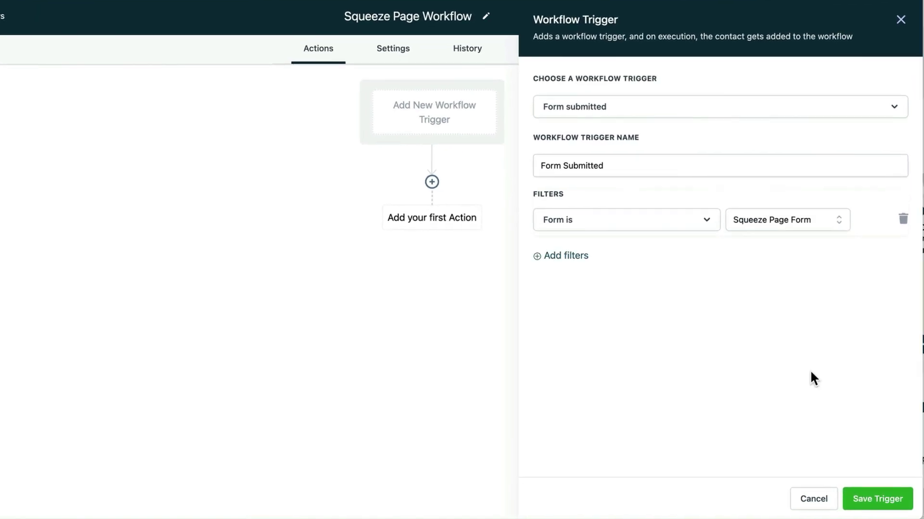
pyautogui.click(861, 498)
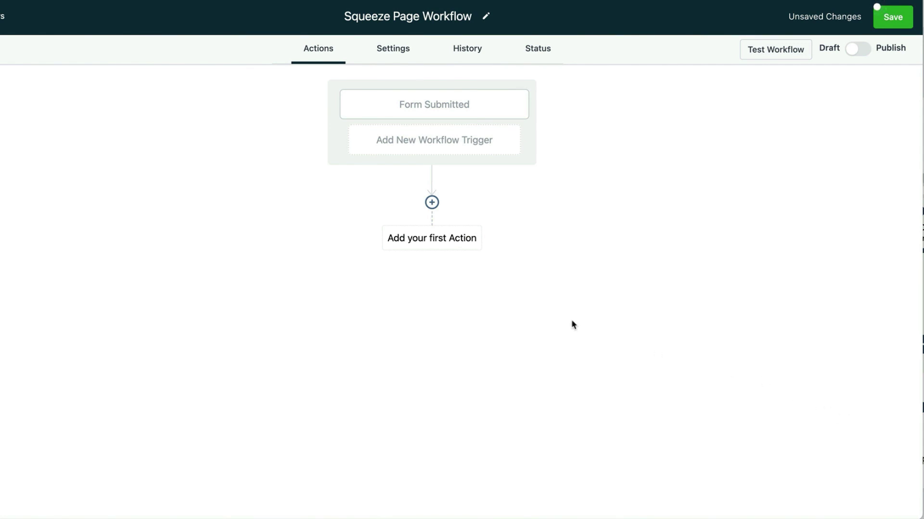
# Step: Add an Assign To User action as the workflow's first action, choose User #2 Test, and save it
pyautogui.click(430, 201)
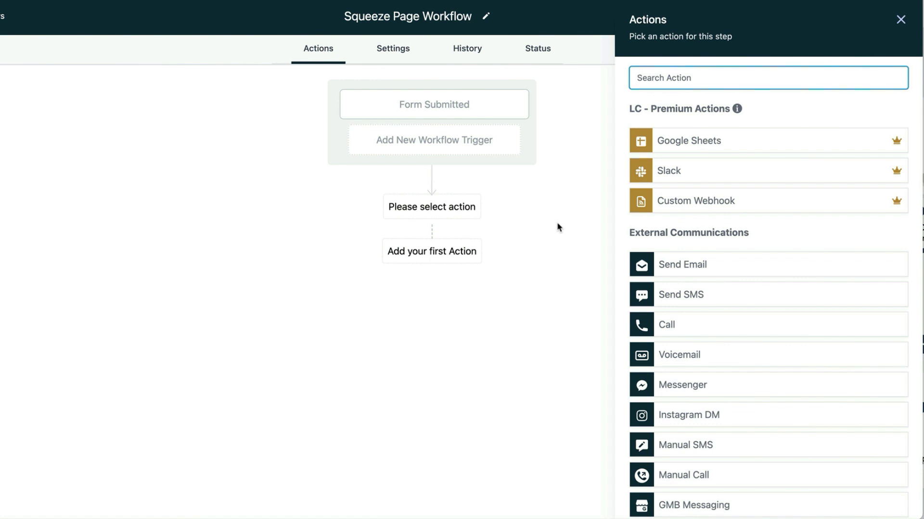
pyautogui.write('user')
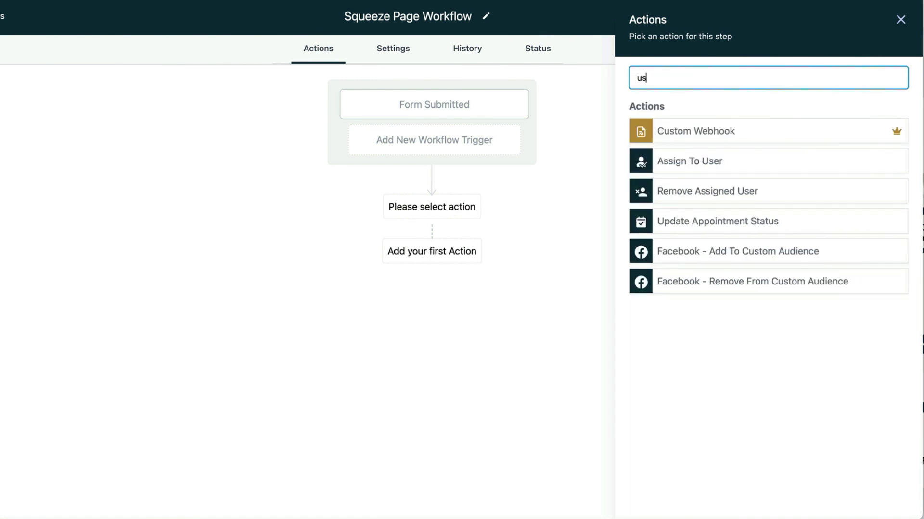
pyautogui.click(725, 131)
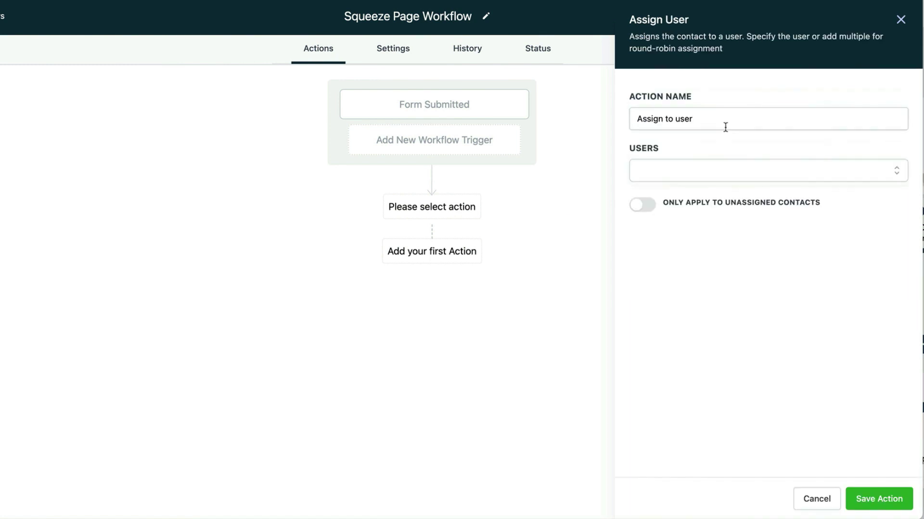
pyautogui.click(738, 171)
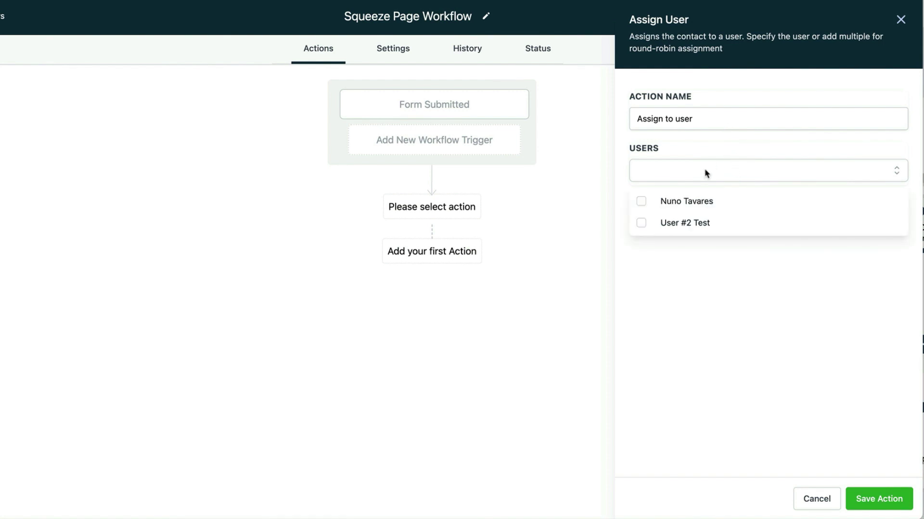
pyautogui.click(716, 230)
pyautogui.click(722, 263)
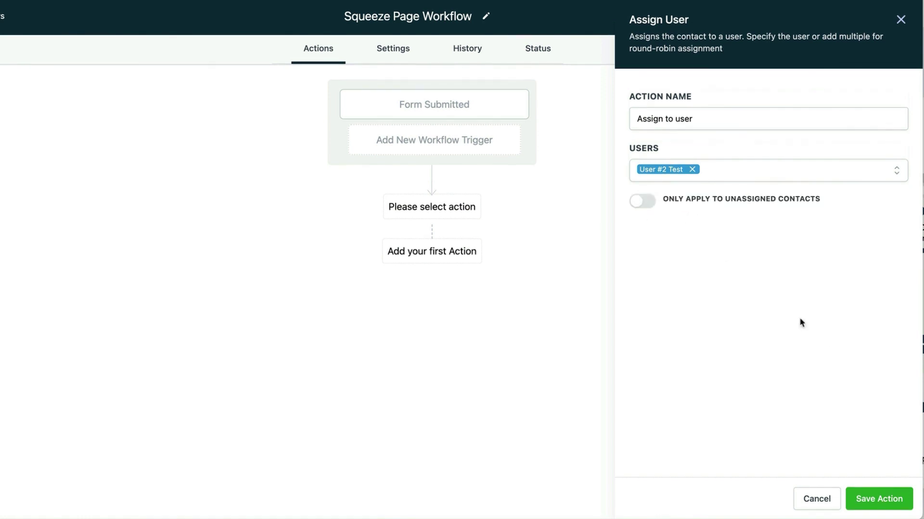
pyautogui.click(877, 497)
# Step: Add a Send Email action after Assign To User and set its From Name to the custom value {{user.name}}
pyautogui.moveTo(456, 249)
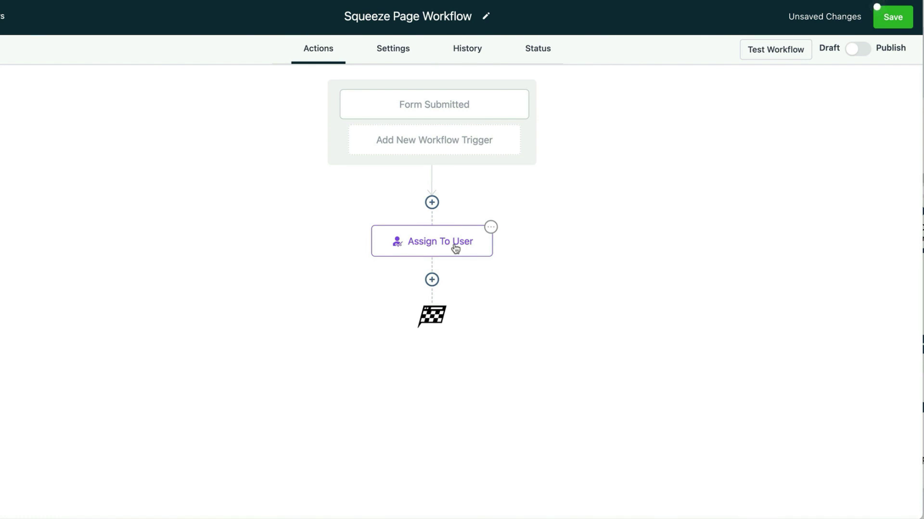
pyautogui.click(432, 280)
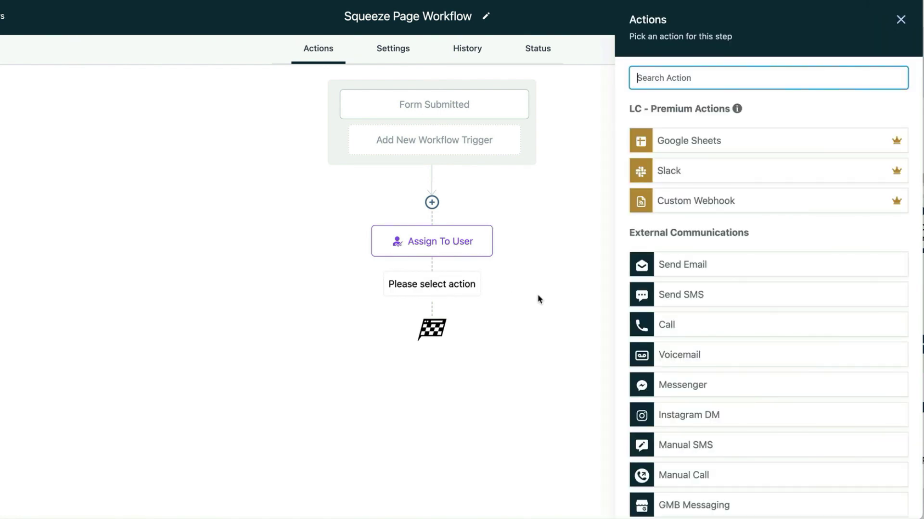
pyautogui.click(727, 268)
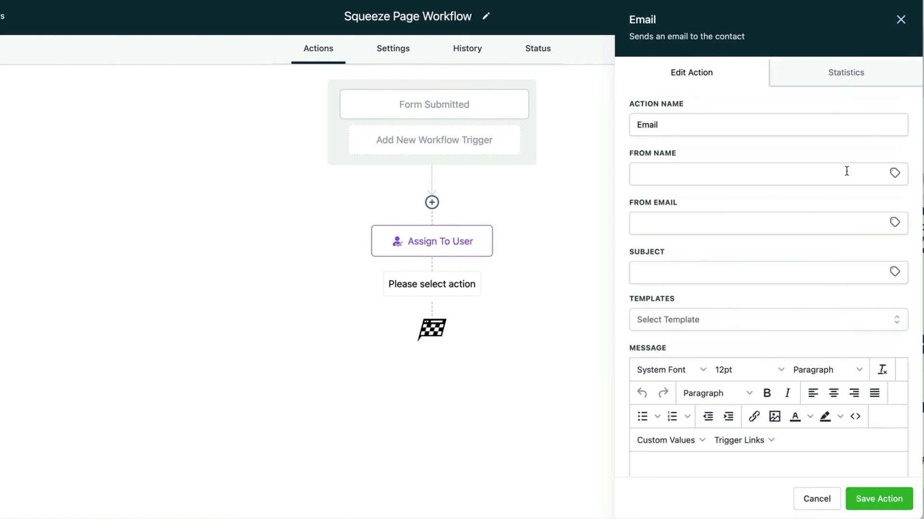
pyautogui.click(894, 173)
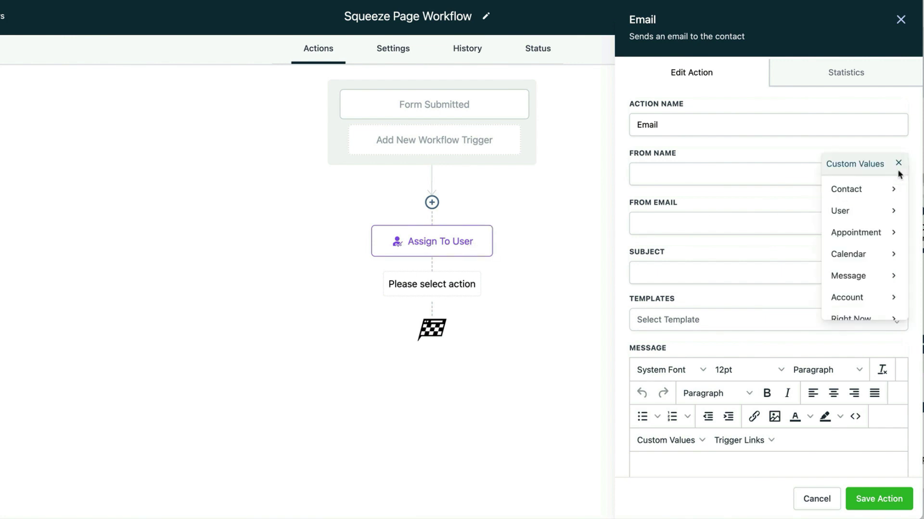
pyautogui.click(865, 217)
pyautogui.click(836, 195)
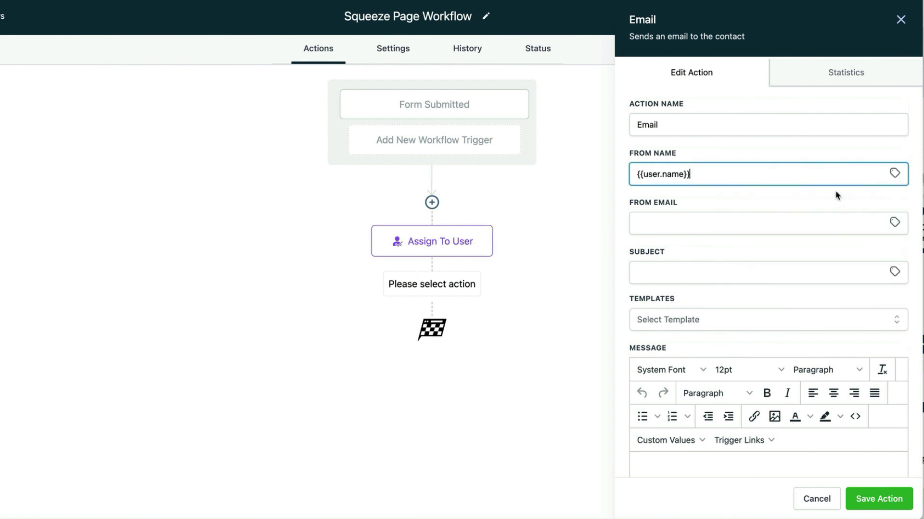
# Step: Set the email's From Email to the custom value {{user.email}} and its subject to "Snappy Headline Dowload"
pyautogui.click(894, 222)
pyautogui.click(882, 257)
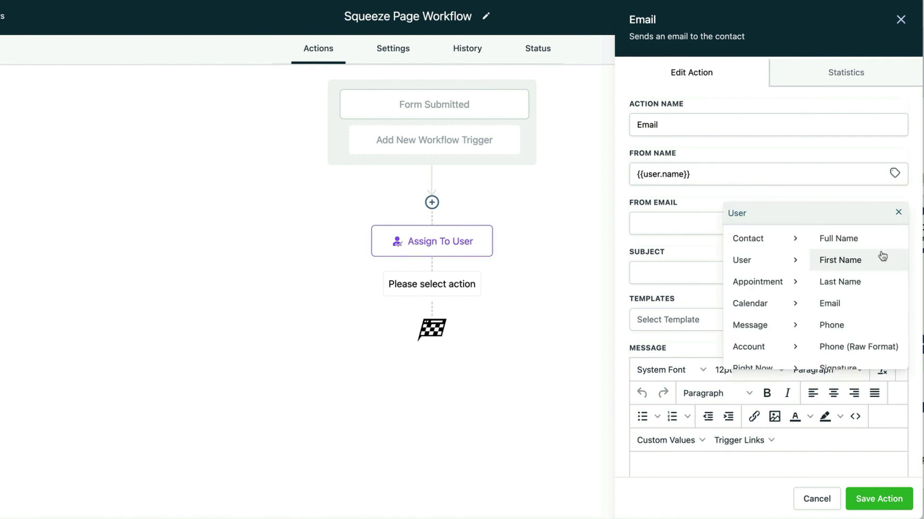
pyautogui.click(873, 304)
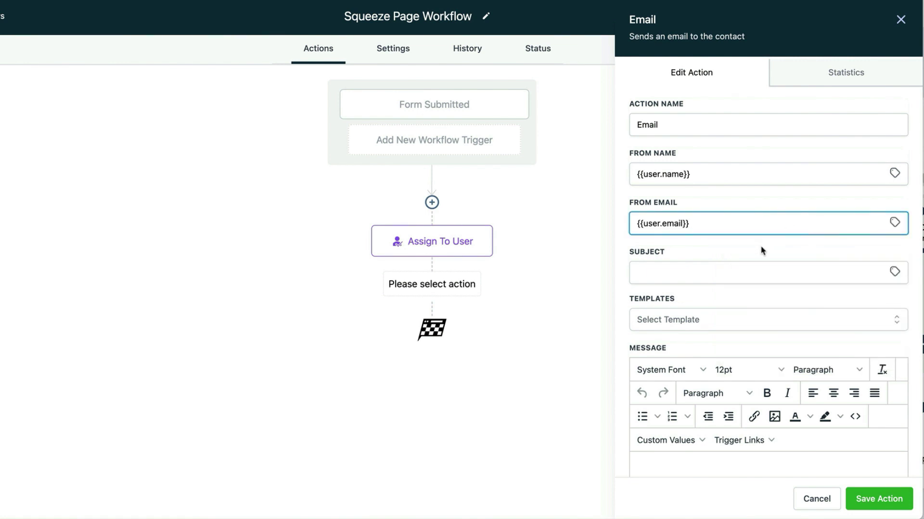
pyautogui.click(755, 276)
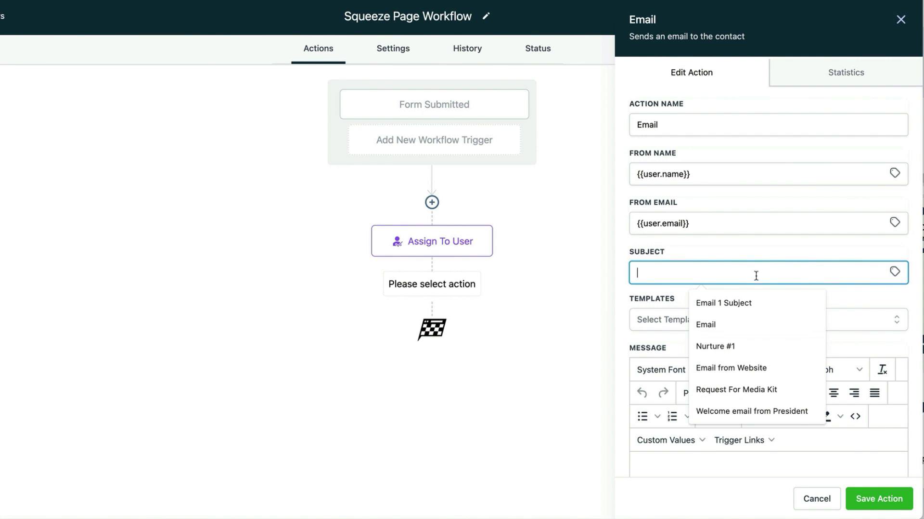
pyautogui.write('Snappy Headline Dowload')
# Step: Write the email message with the greeting "Hey {{contact.first_name}}," followed by a Lorem ipsum paragraph ending in "quis nostrud"
pyautogui.scroll(-3, 758, 278)
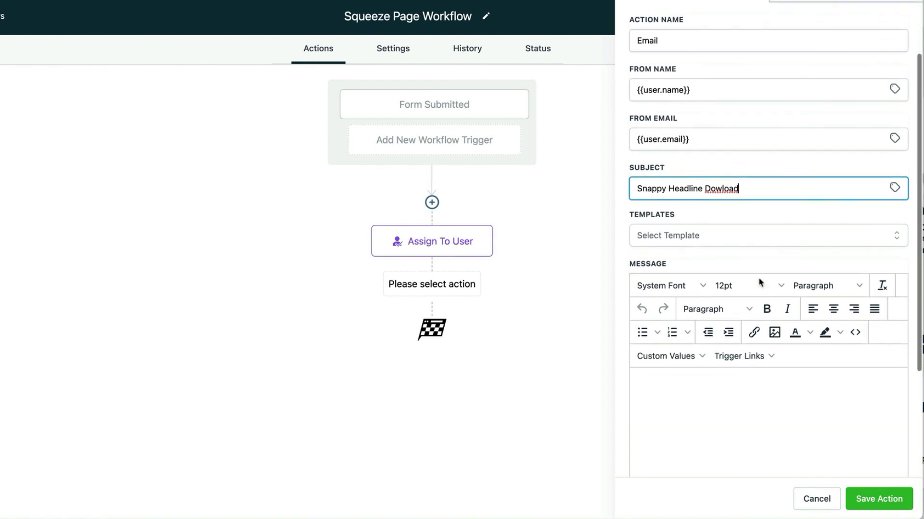
pyautogui.click(717, 341)
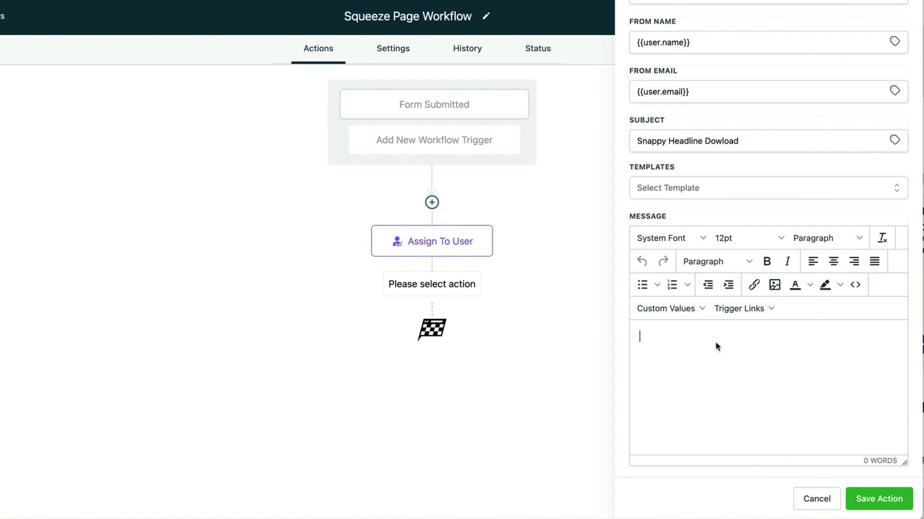
pyautogui.write('He')
pyautogui.click(696, 310)
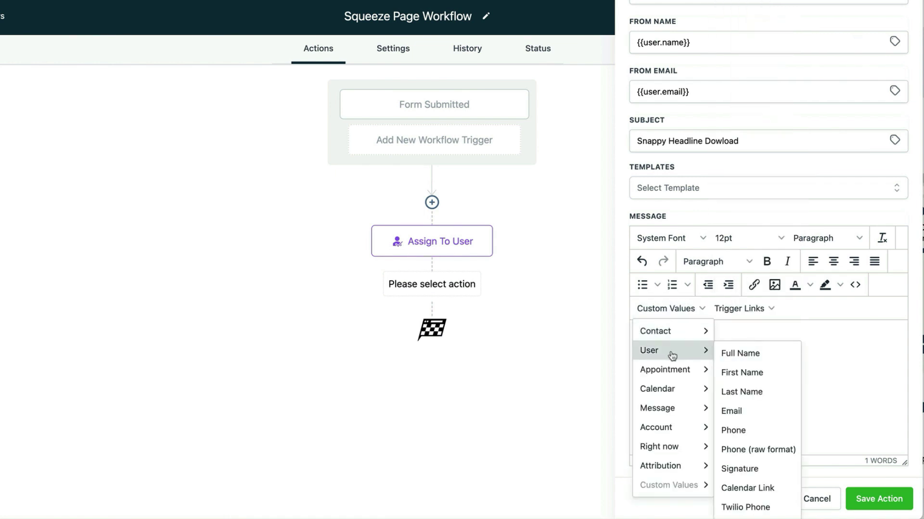
pyautogui.moveTo(678, 339)
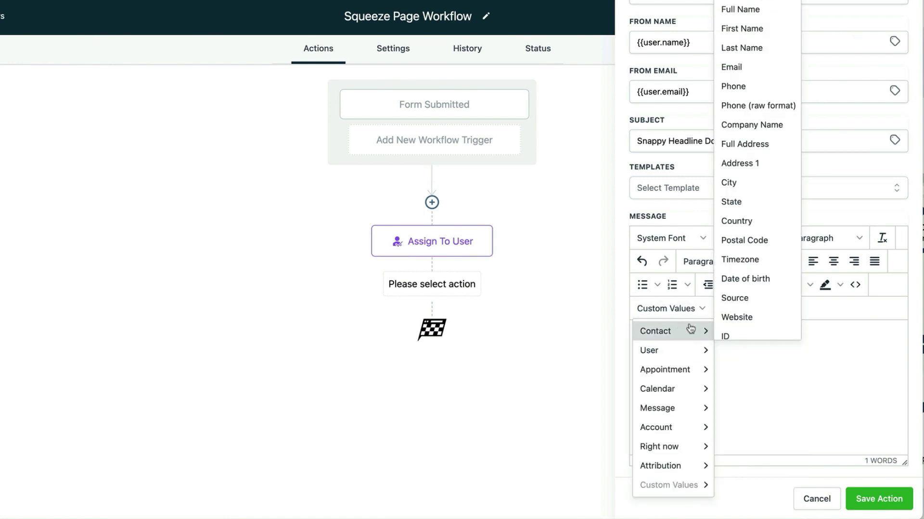
pyautogui.click(769, 32)
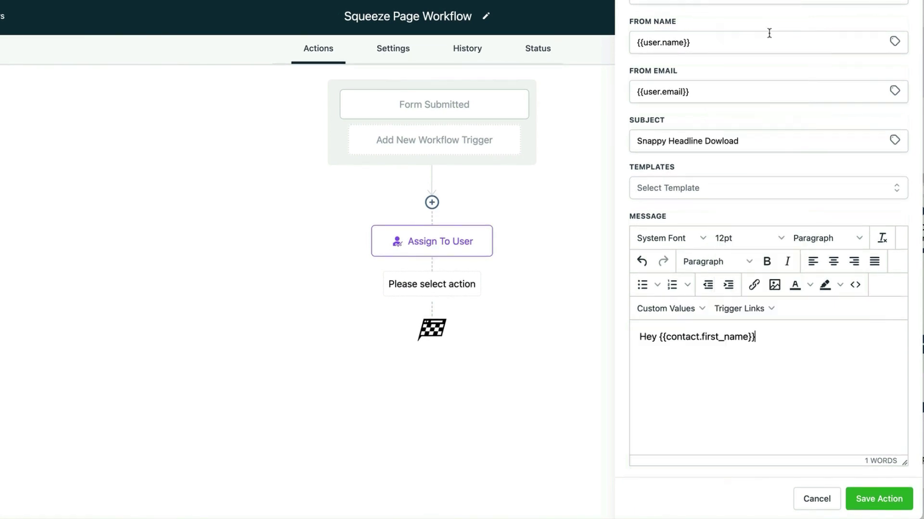
pyautogui.write(',')
pyautogui.press('Return')
pyautogui.write('Lorem ipsum dolor sit amet, consectetur adipiscing elit, sed do eiusmod tempor incididunt ut labore et dolore magna aliqua. Ut enim ad minim veniam, quis nostrud')
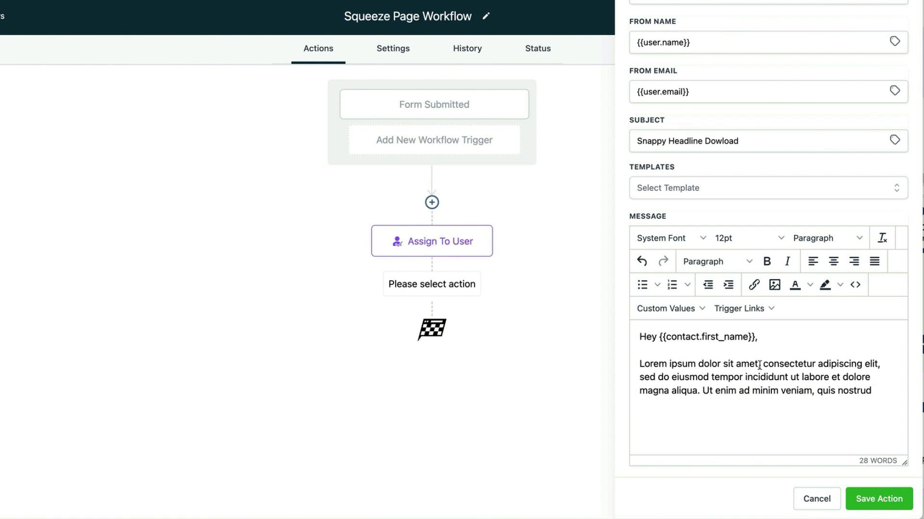
# Step: Close the message with "Thank You," and the custom value {{user.email_signature}}, and save the email action
pyautogui.write('Than')
pyautogui.scroll(-1, 784, 421)
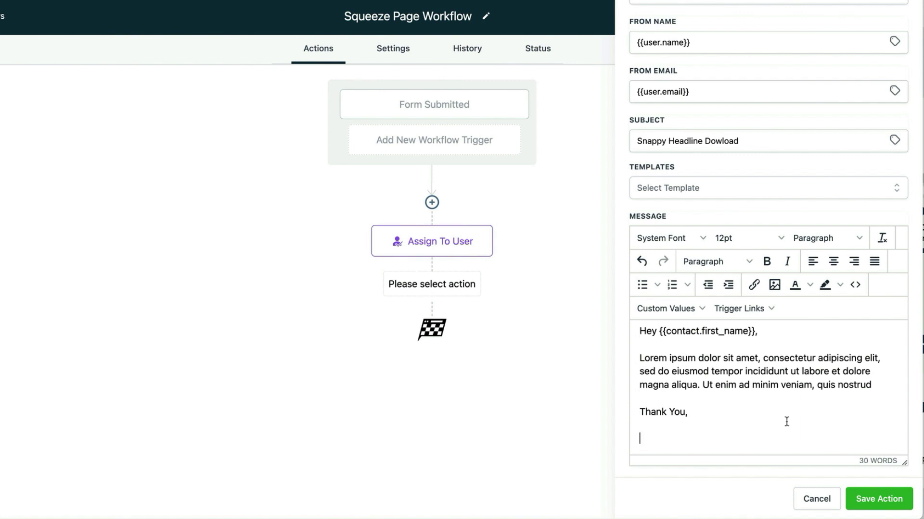
pyautogui.click(703, 311)
pyautogui.moveTo(688, 355)
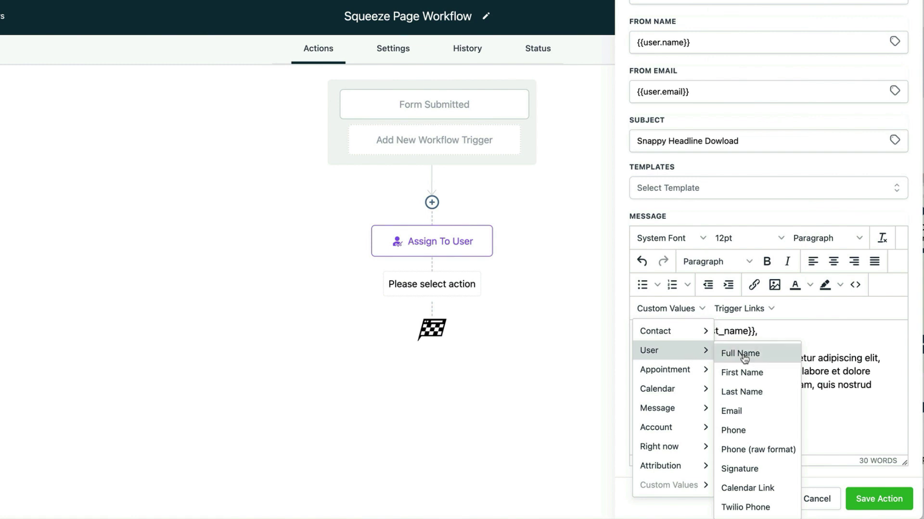
pyautogui.click(757, 469)
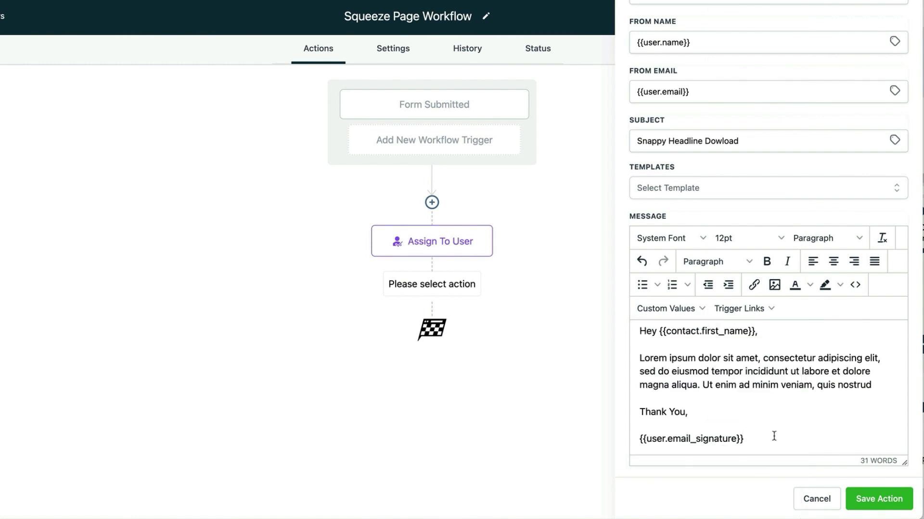
pyautogui.scroll(-1, 777, 435)
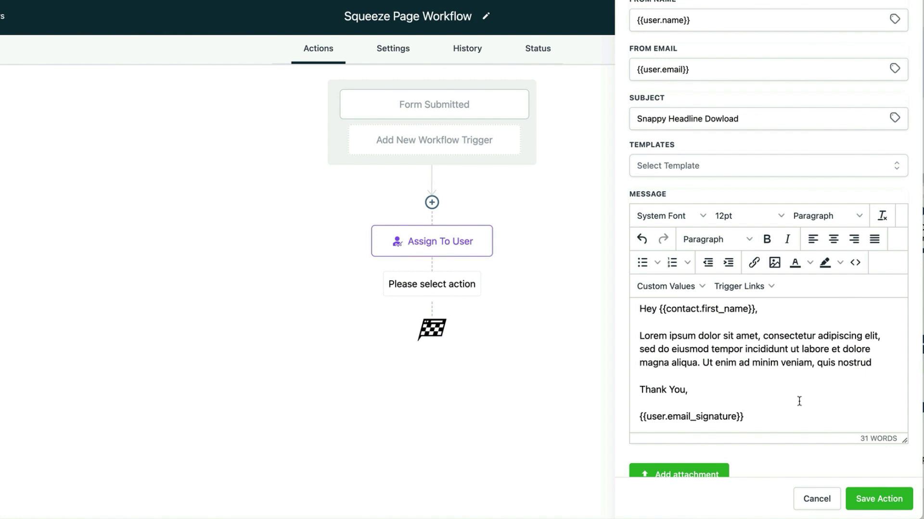
pyautogui.scroll(-3, 799, 401)
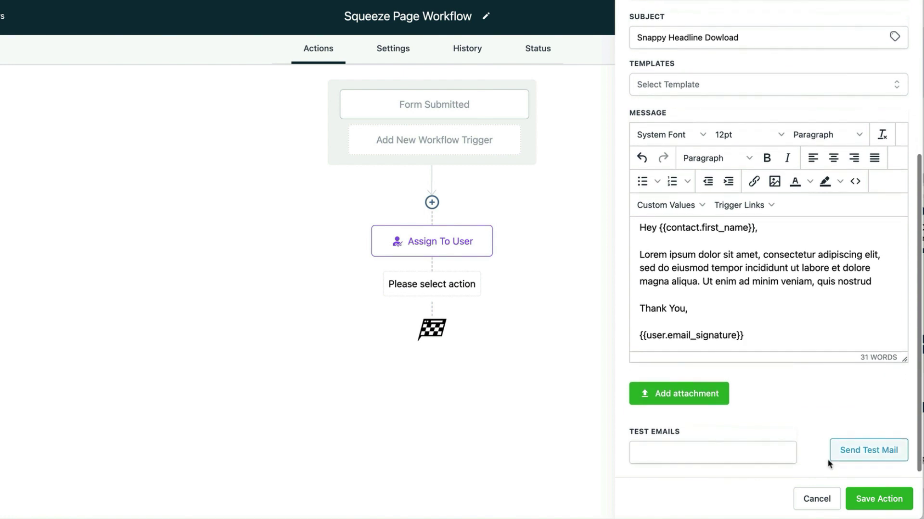
pyautogui.click(891, 495)
# Step: Rename the email action "Nurture Email #1" and save it
pyautogui.moveTo(418, 318)
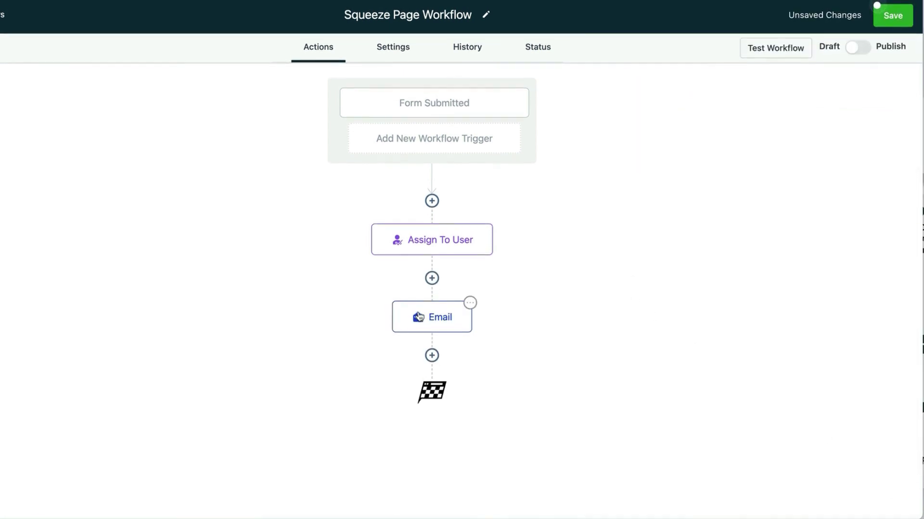
pyautogui.click(447, 318)
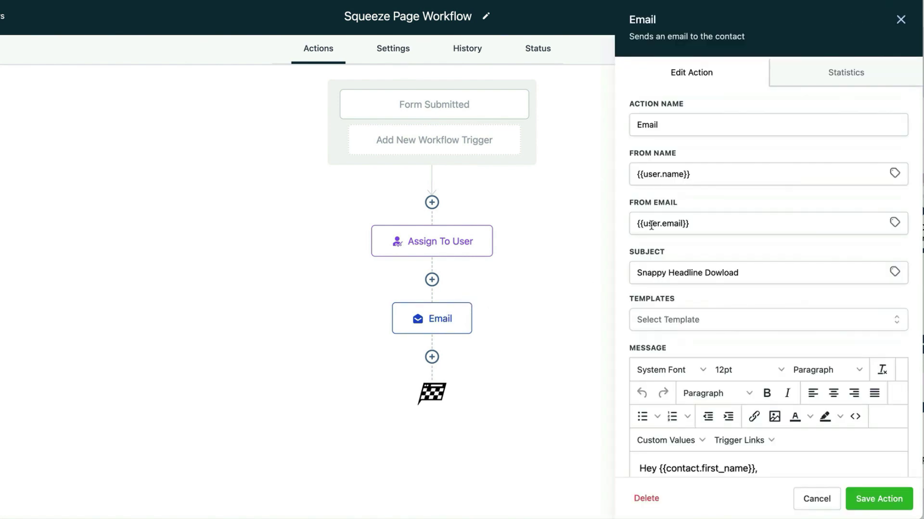
pyautogui.click(634, 123)
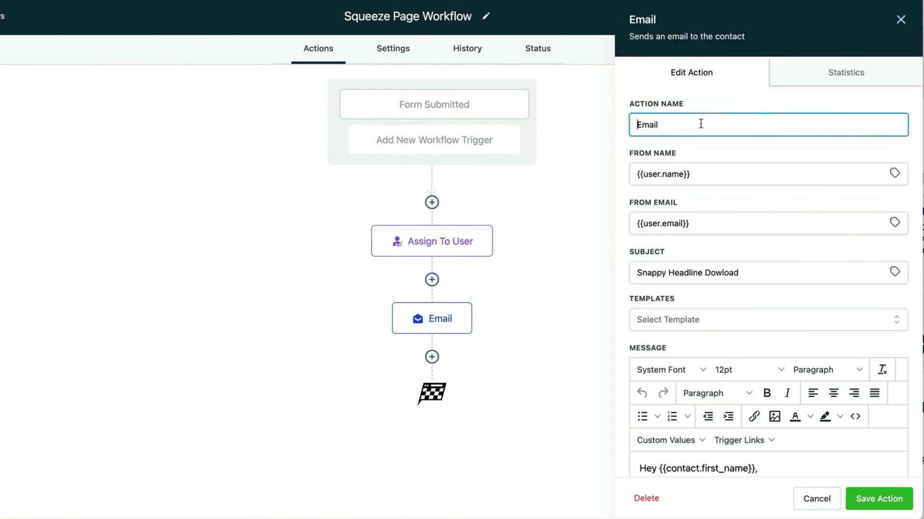
pyautogui.write('Nuture Email #1')
pyautogui.rightClick(652, 125)
pyautogui.click(725, 134)
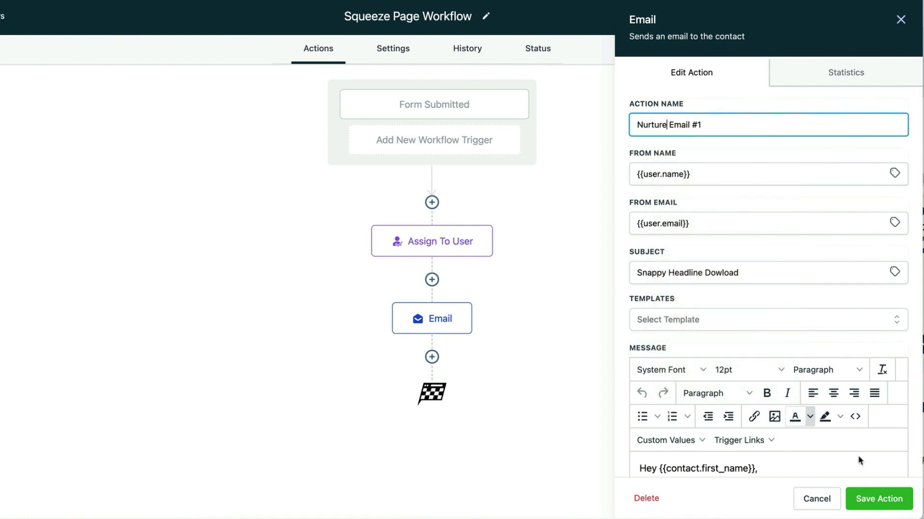
pyautogui.click(891, 506)
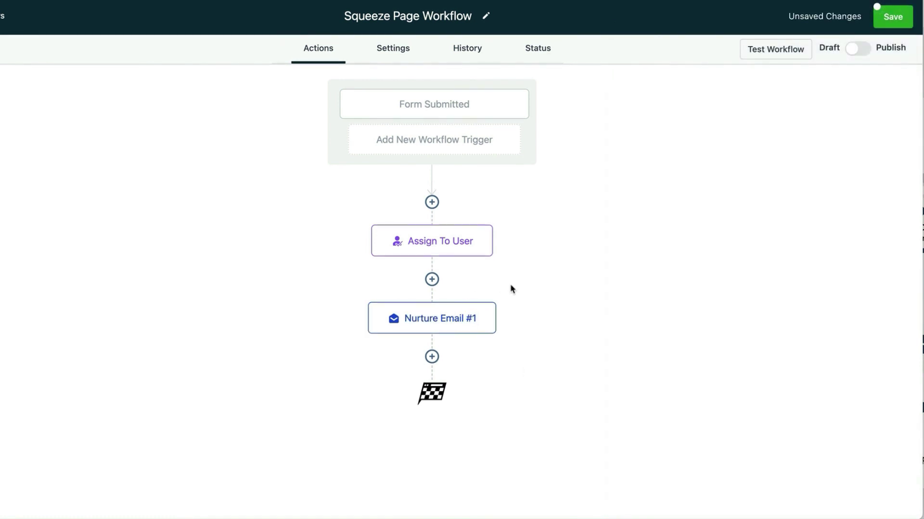
# Step: Add a Wait action after Nurture Email #1 with a time delay of 24 hours and save it
pyautogui.click(432, 357)
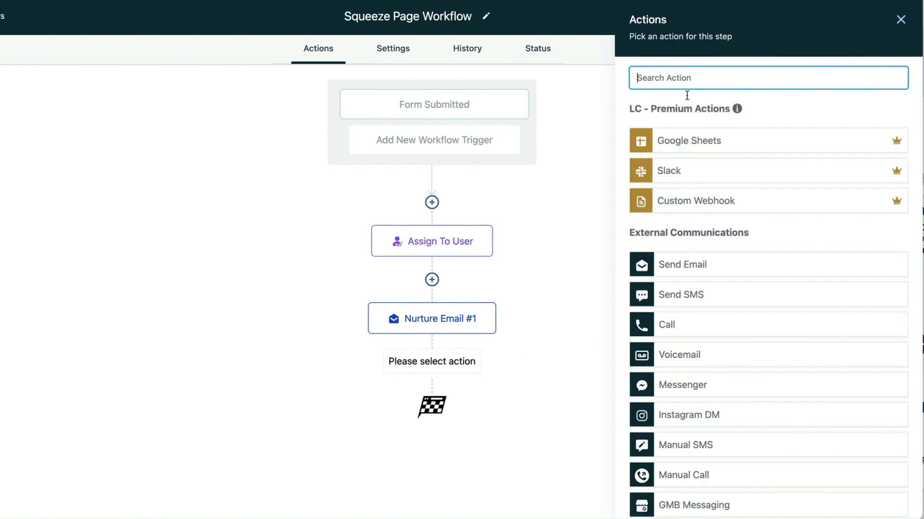
pyautogui.write('wait')
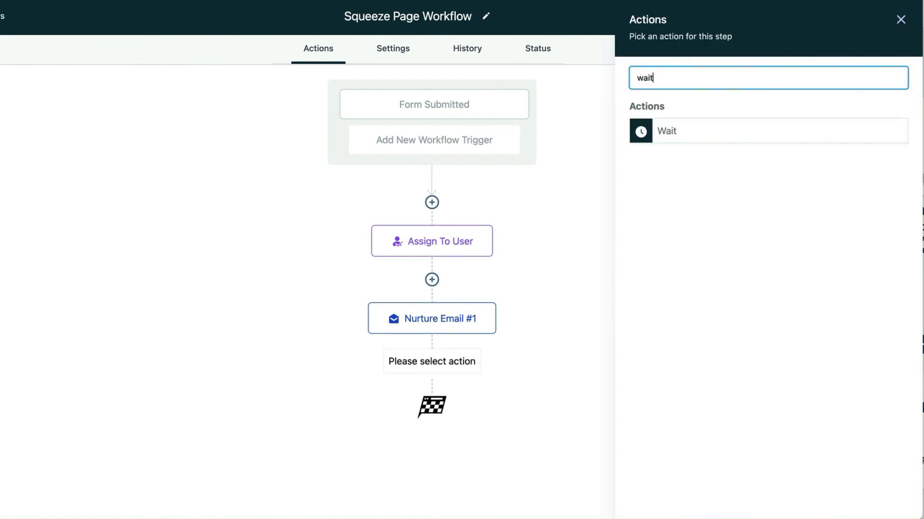
pyautogui.click(671, 129)
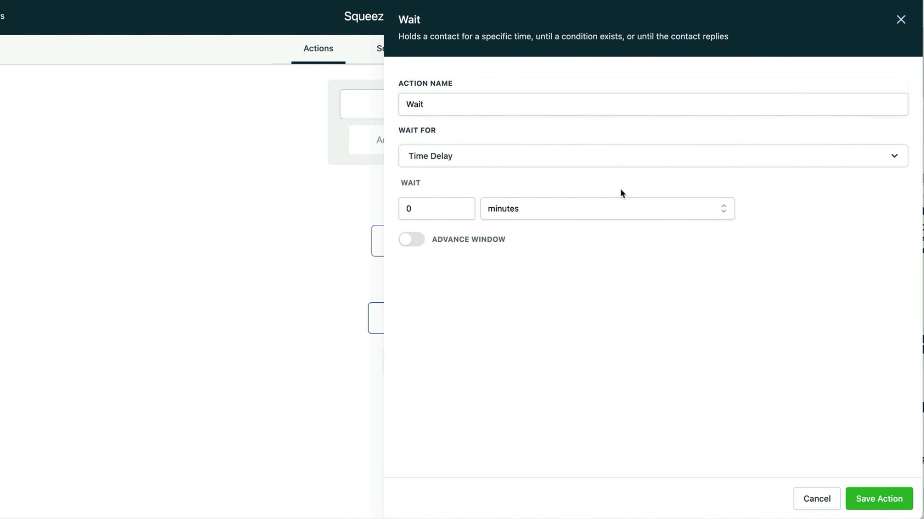
pyautogui.click(432, 210)
pyautogui.press('BackSpace')
pyautogui.write('24')
pyautogui.click(553, 210)
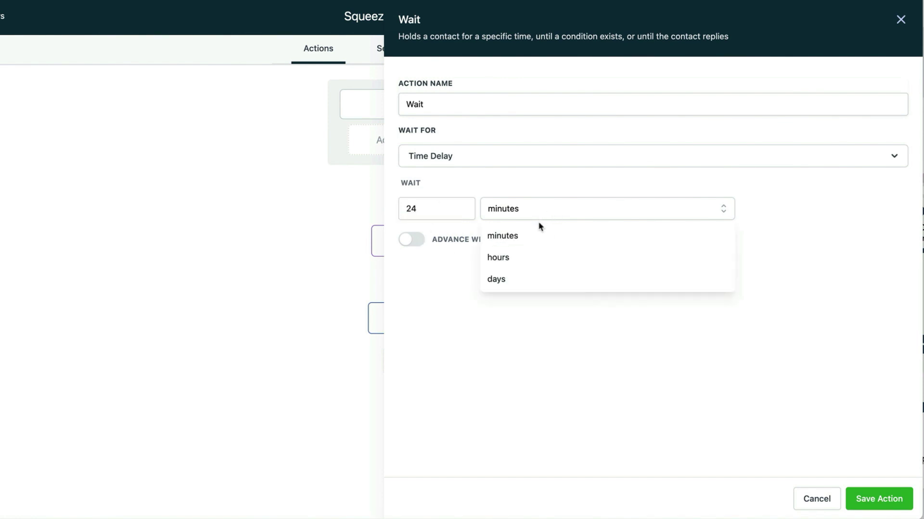
pyautogui.click(529, 269)
pyautogui.click(877, 500)
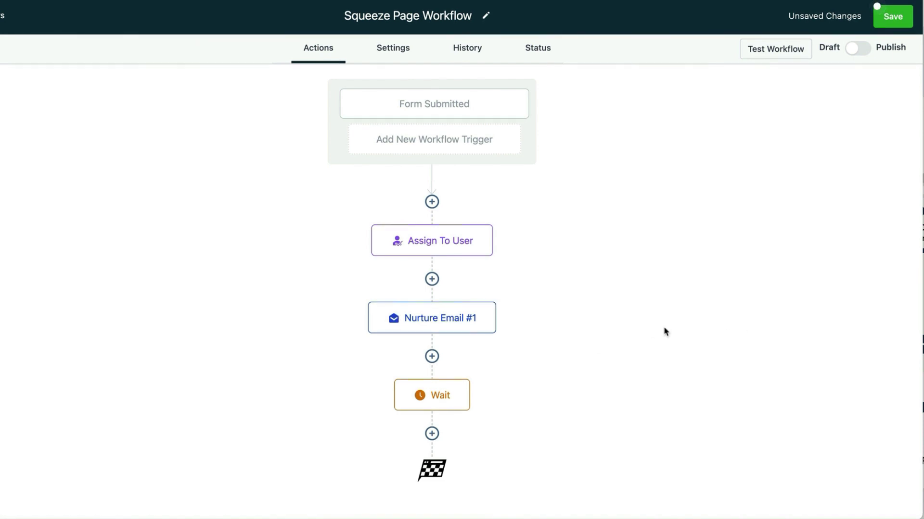
pyautogui.moveTo(493, 306)
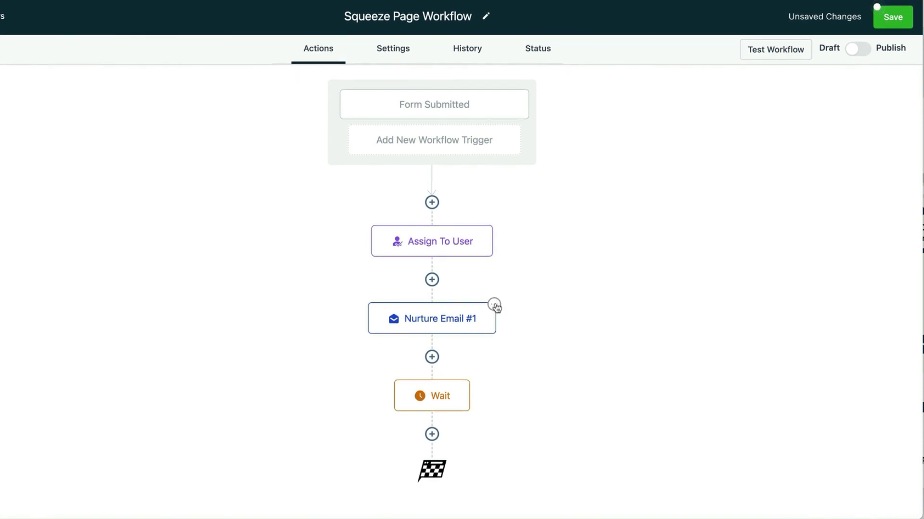
# Step: Copy Nurture Email #1 and the Wait action below it to the end of the workflow
pyautogui.click(494, 305)
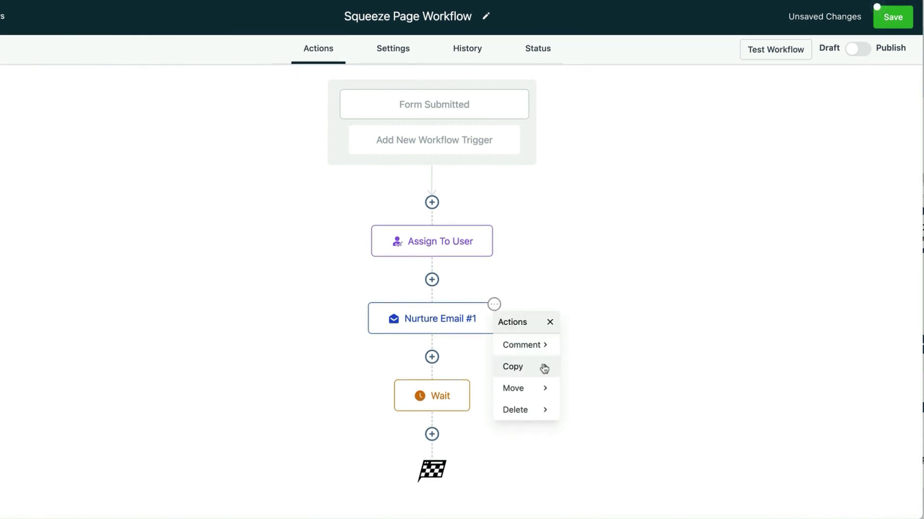
pyautogui.moveTo(544, 369)
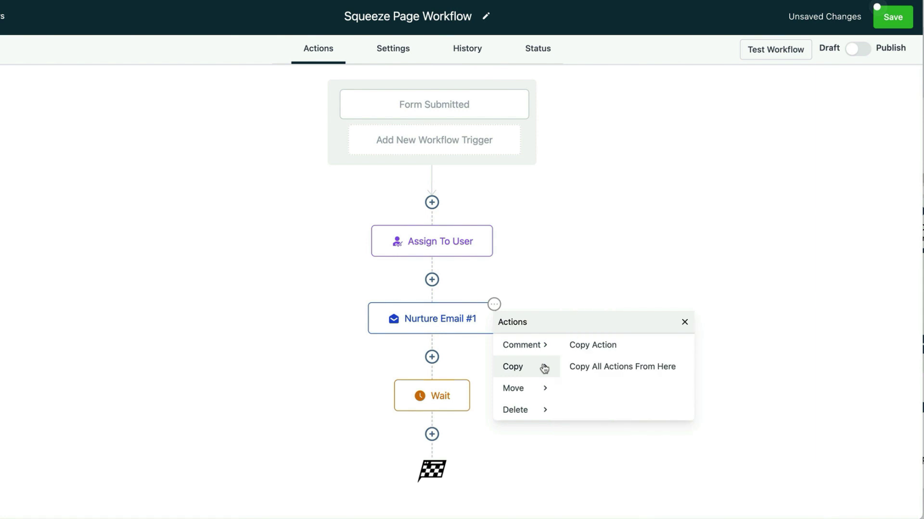
pyautogui.click(622, 367)
pyautogui.scroll(-2, 489, 451)
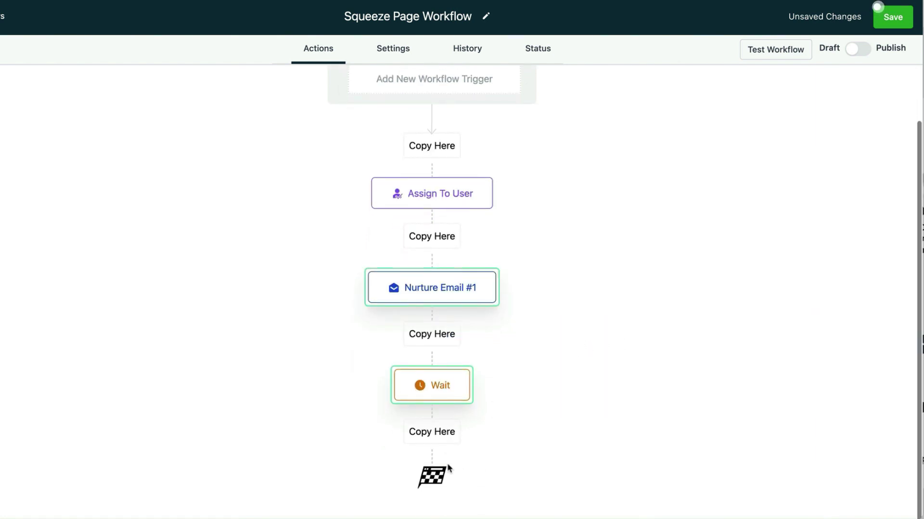
pyautogui.click(431, 431)
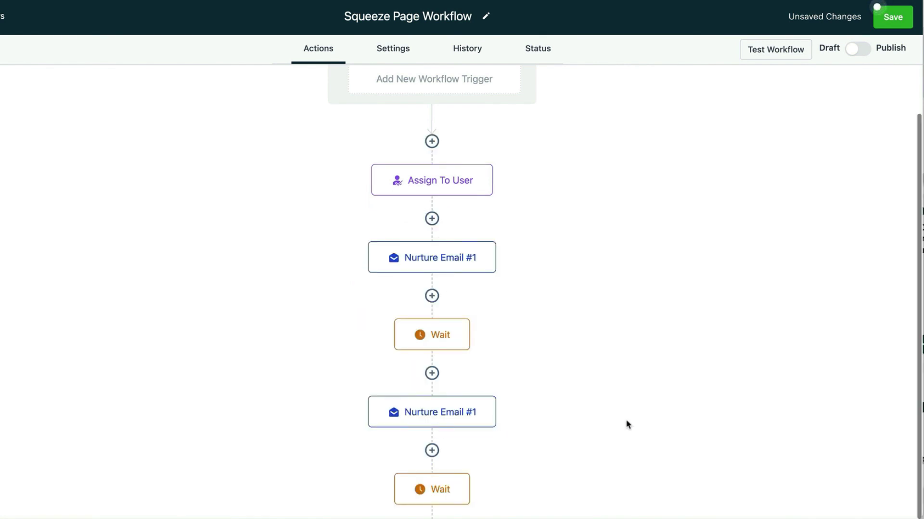
# Step: Name the copied email action "Nurture Email #2" and correct its subject to "Snappy Headline Download"
pyautogui.click(444, 416)
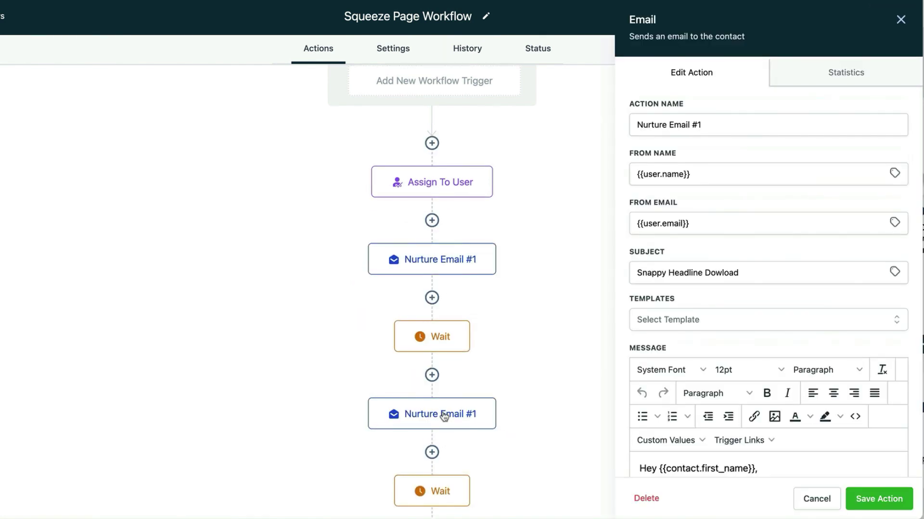
pyautogui.click(698, 126)
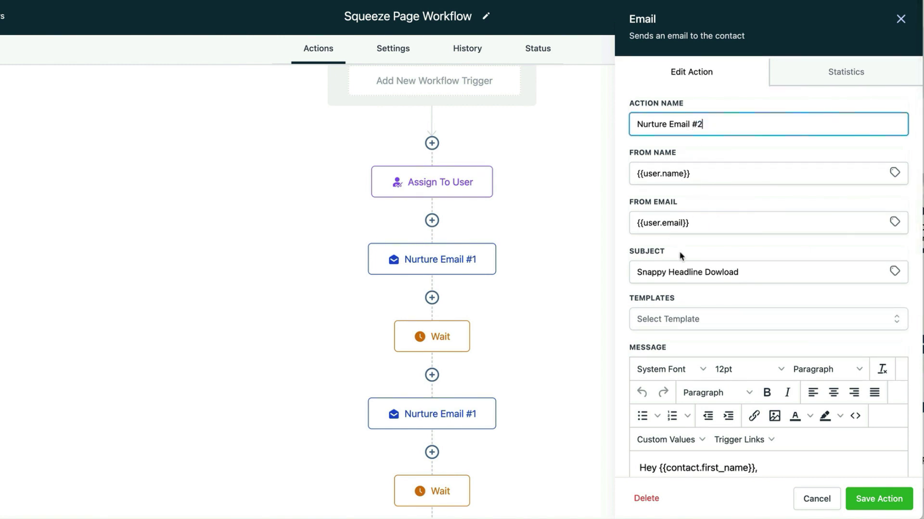
pyautogui.click(748, 271)
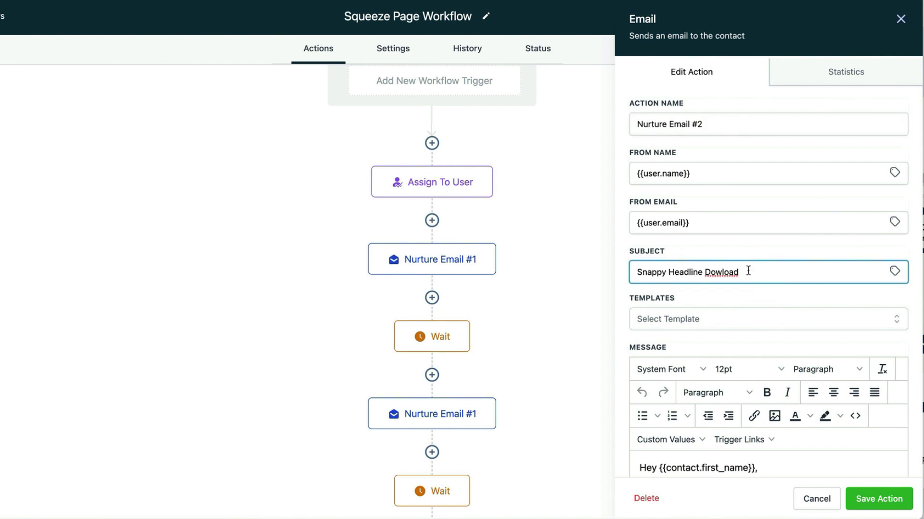
pyautogui.rightClick(729, 272)
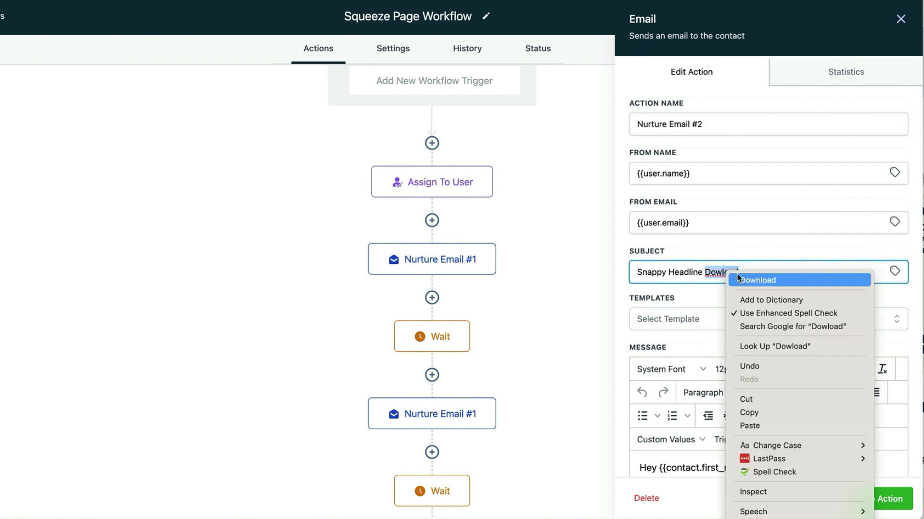
pyautogui.click(756, 279)
# Step: End the message's Lorem ipsum paragraph with a period and paste a second copy of the paragraph beneath it
pyautogui.scroll(-4, 740, 308)
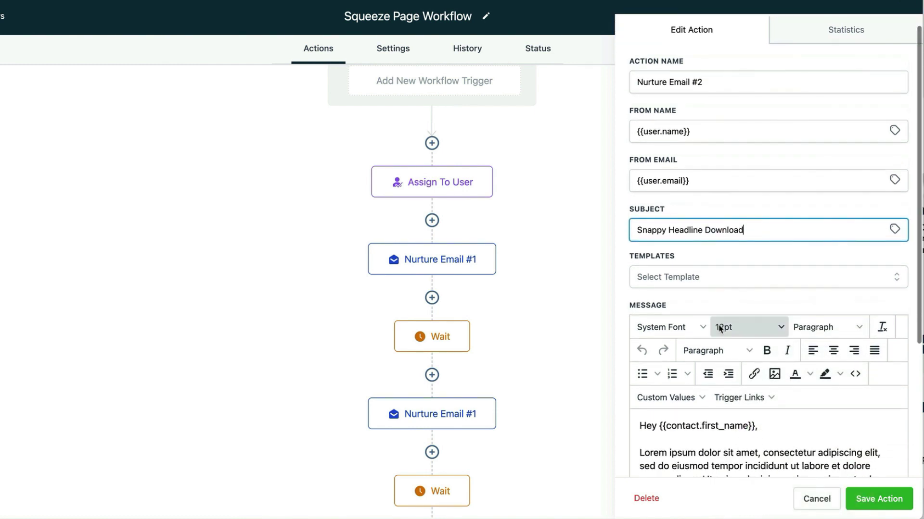
pyautogui.click(878, 309)
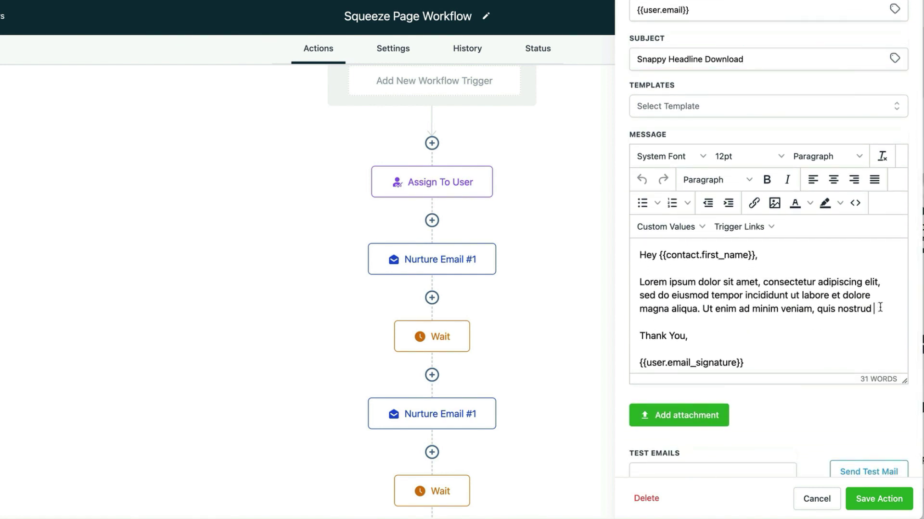
pyautogui.write('.')
pyautogui.press('Return')
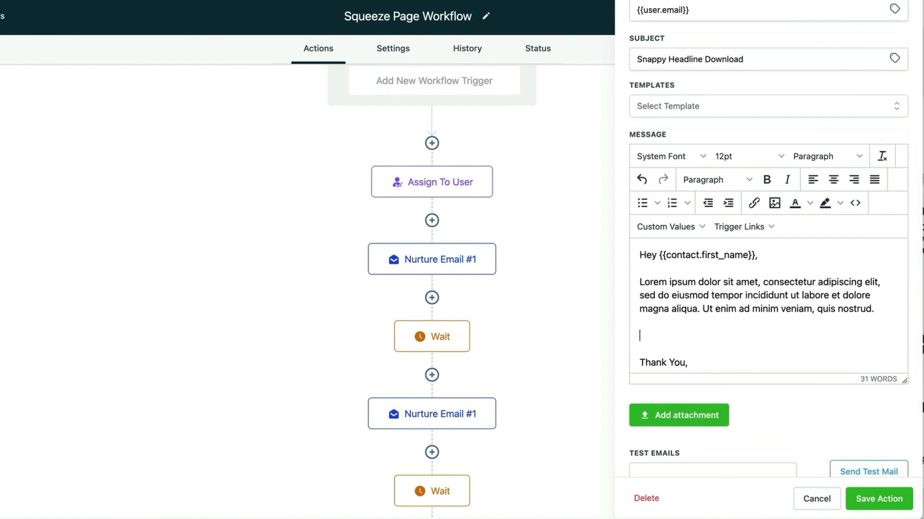
pyautogui.hotkey('ctrl', 'v')
pyautogui.scroll(-2, 878, 293)
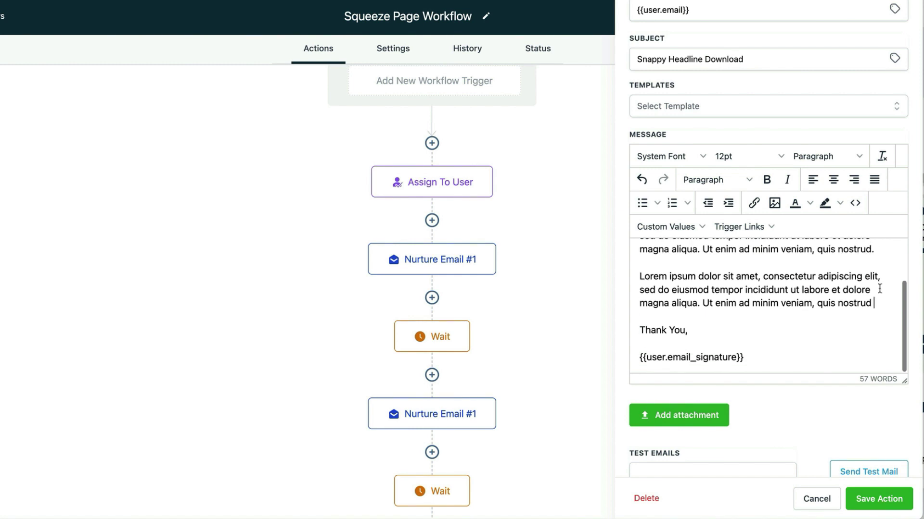
# Step: Turn the second Lorem ipsum paragraph into three bullets, splitting it after "amet," and "elit,", and save the email action
pyautogui.click(640, 278)
pyautogui.click(643, 202)
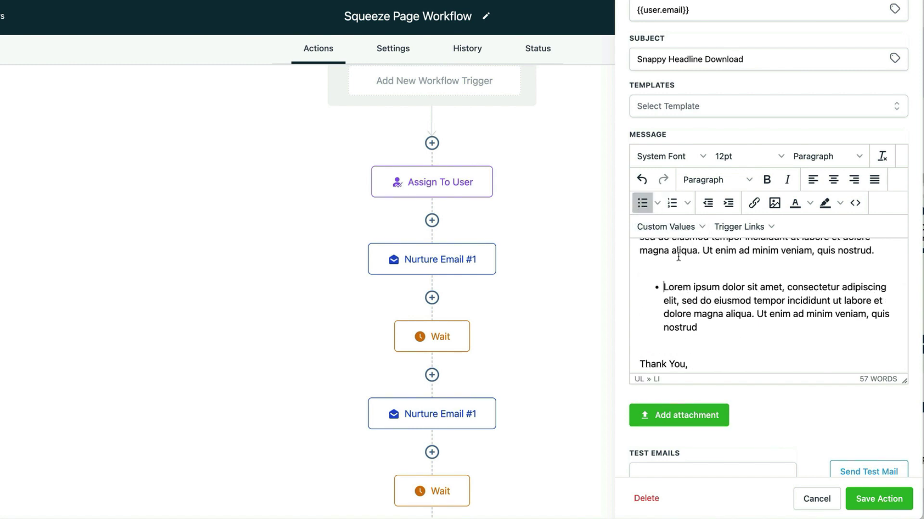
pyautogui.click(787, 287)
pyautogui.press('Return')
pyautogui.press('Return')
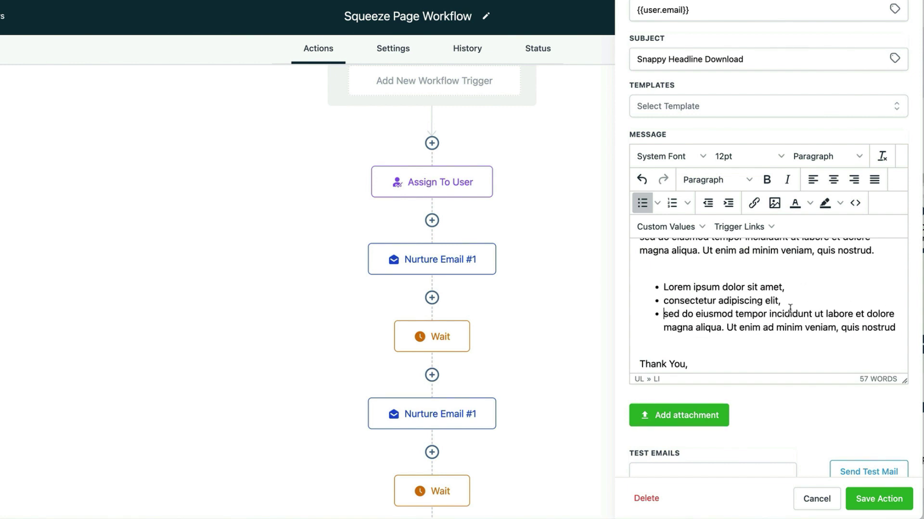
pyautogui.scroll(-1, 787, 309)
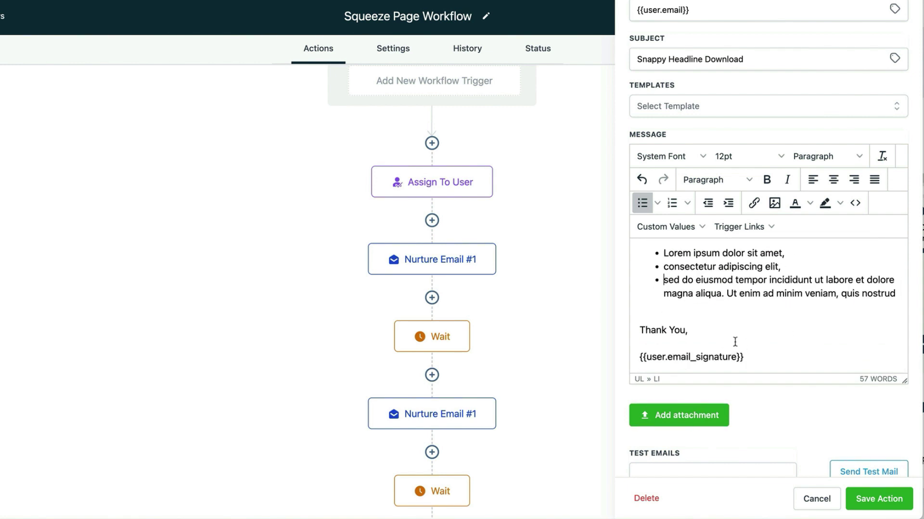
pyautogui.scroll(3, 736, 342)
pyautogui.scroll(-3, 735, 342)
pyautogui.scroll(-1, 752, 325)
pyautogui.click(882, 501)
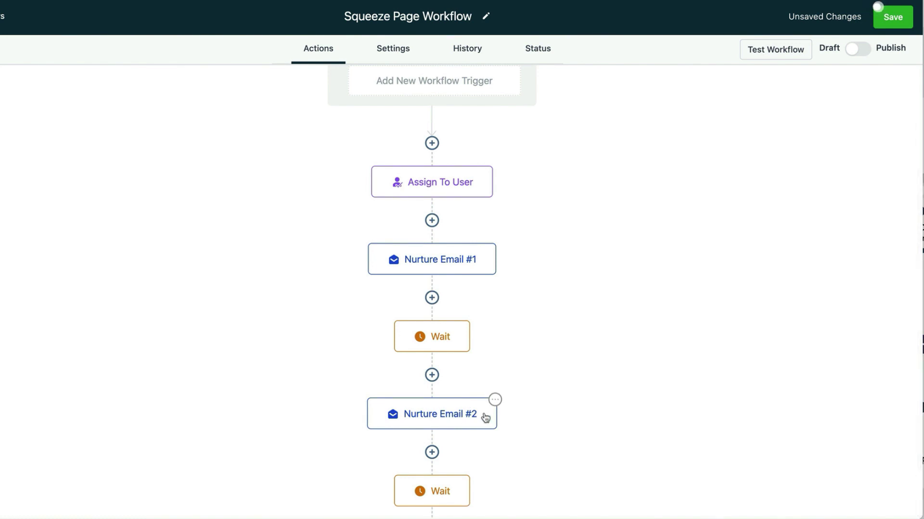
# Step: Copy Nurture Email #2 and the Wait action below it to the end of the workflow
pyautogui.scroll(-3, 487, 418)
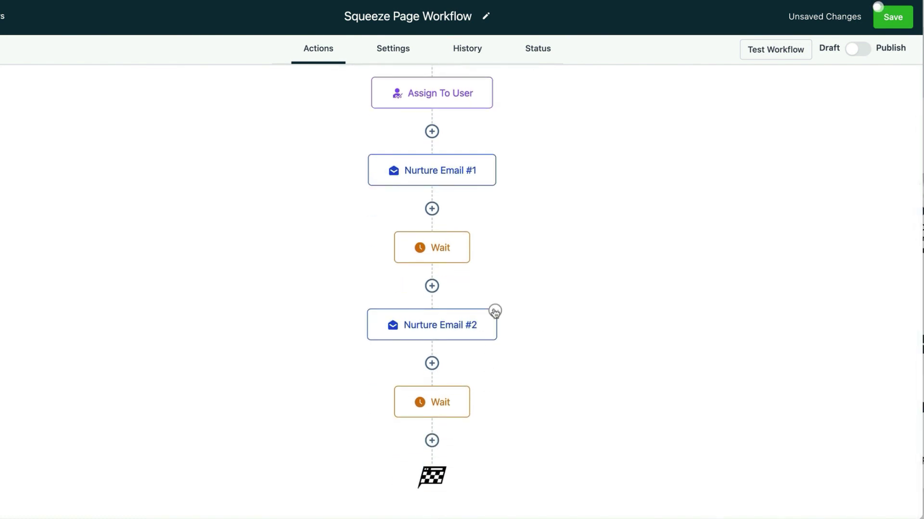
pyautogui.click(495, 311)
pyautogui.click(542, 370)
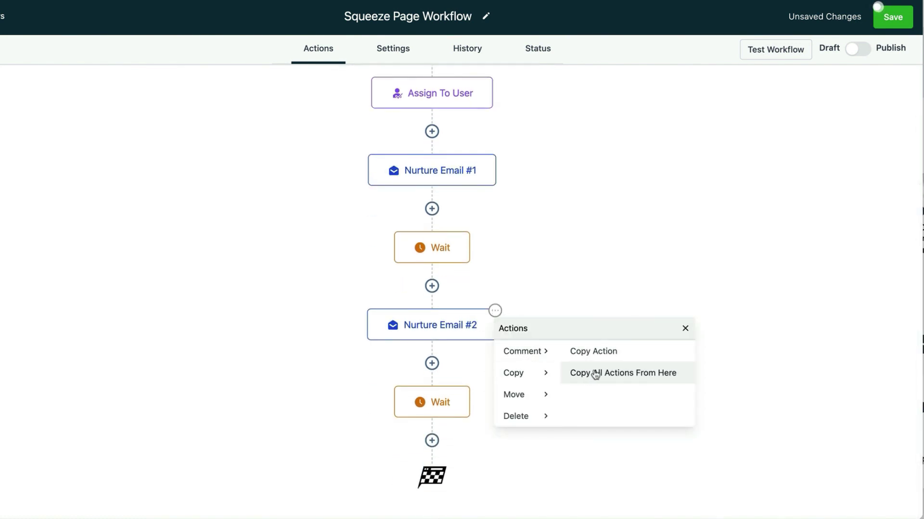
pyautogui.click(634, 376)
pyautogui.scroll(-2, 513, 422)
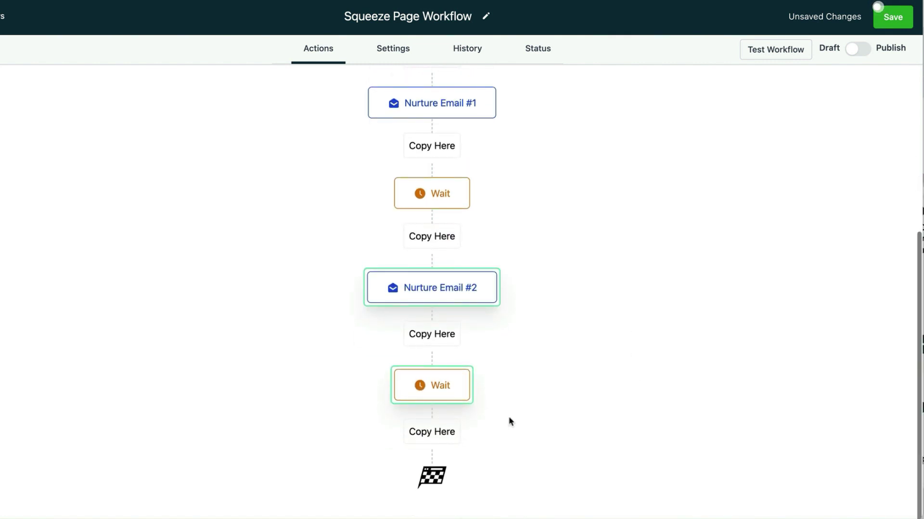
pyautogui.click(455, 435)
# Step: Rename the last copied email action "Nurture Email #3" and save it
pyautogui.scroll(-2, 602, 373)
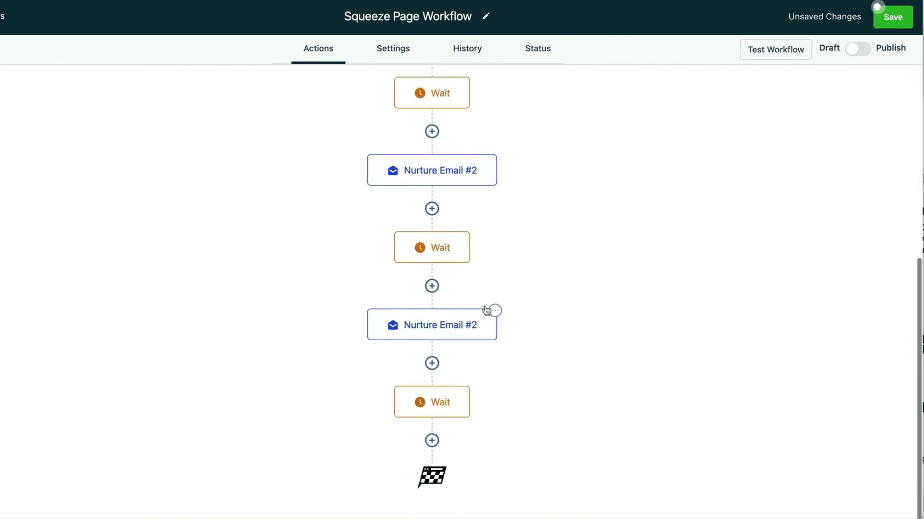
pyautogui.click(470, 322)
pyautogui.moveTo(696, 119); pyautogui.dragTo(699, 119)
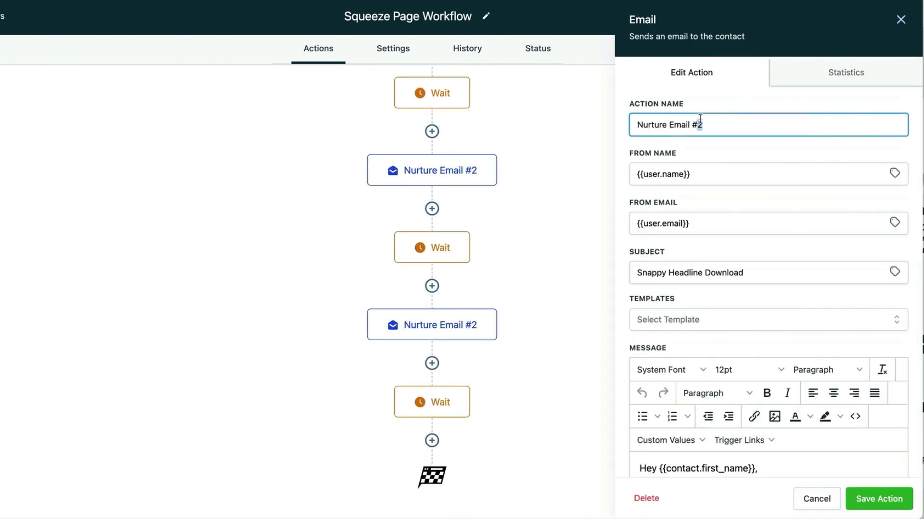
pyautogui.write('3')
pyautogui.scroll(-3, 702, 248)
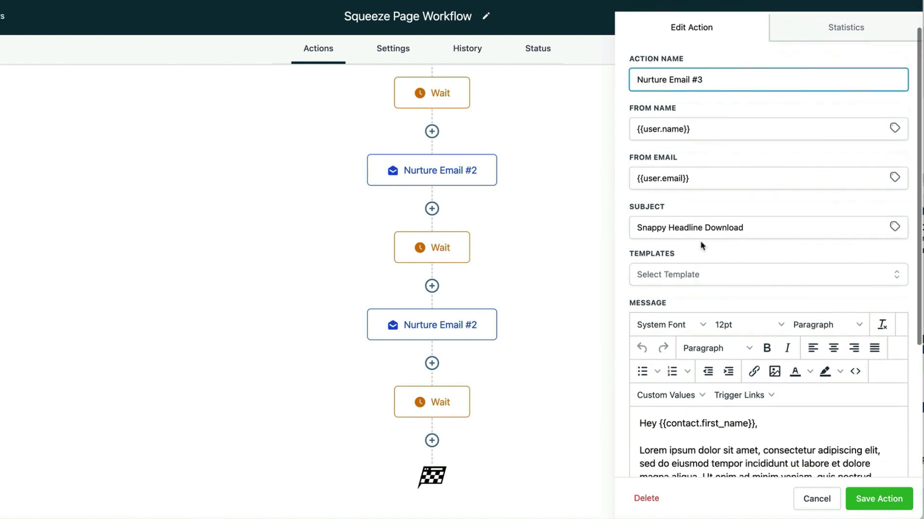
pyautogui.scroll(1, 702, 247)
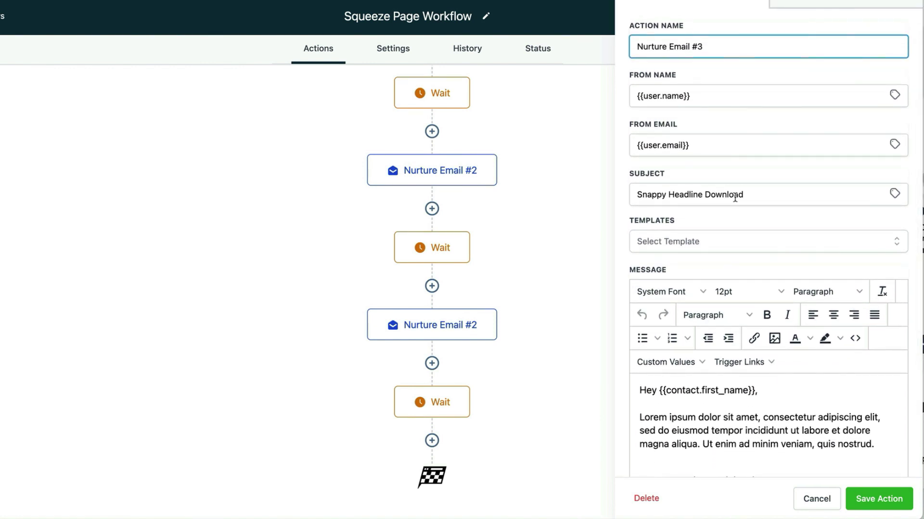
pyautogui.scroll(-5, 700, 429)
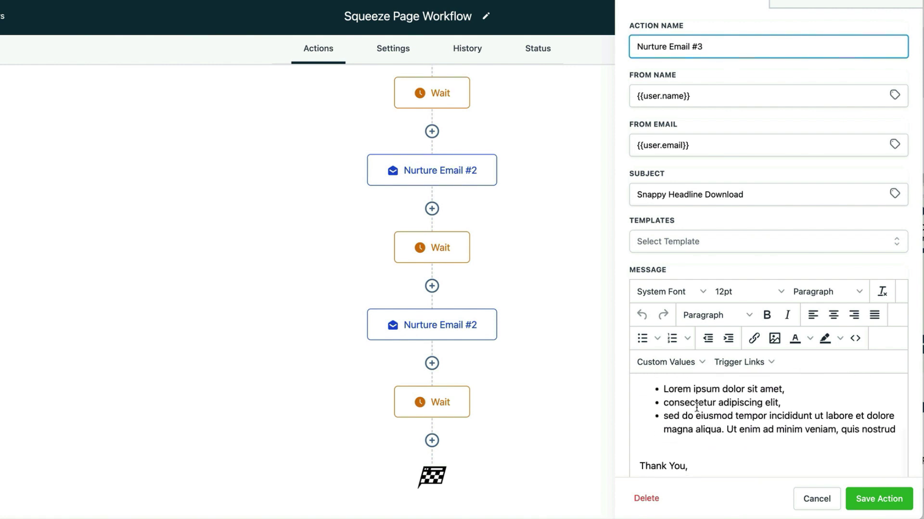
pyautogui.click(879, 499)
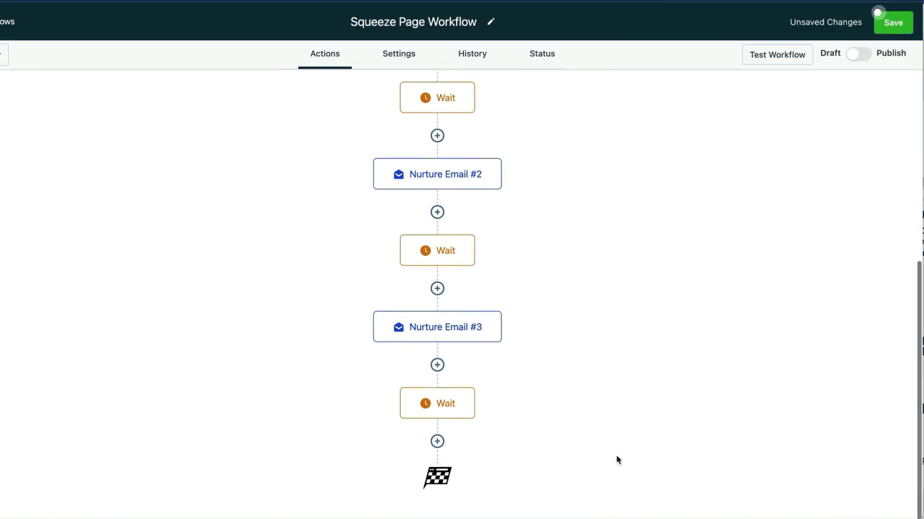
# Step: Delete the final Wait action after Nurture Email #3 and confirm the deletion
pyautogui.moveTo(469, 399)
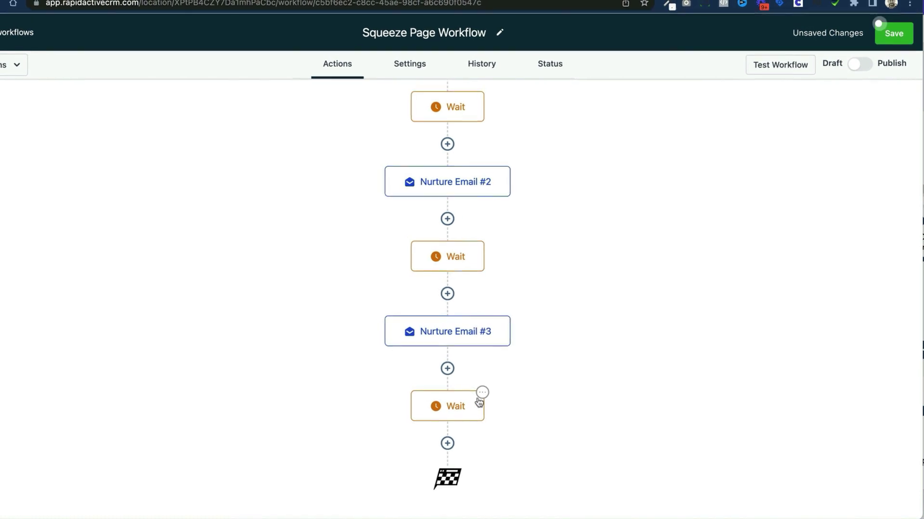
pyautogui.scroll(1, 480, 402)
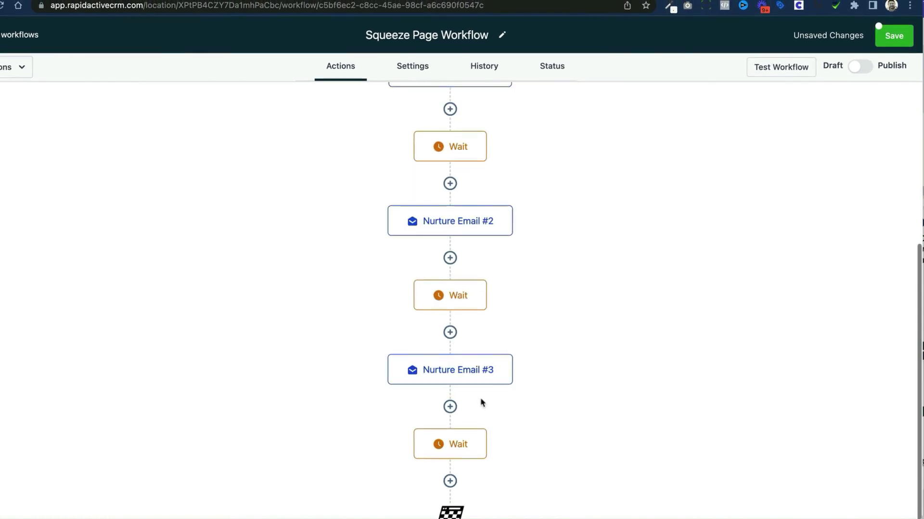
pyautogui.scroll(-1, 489, 405)
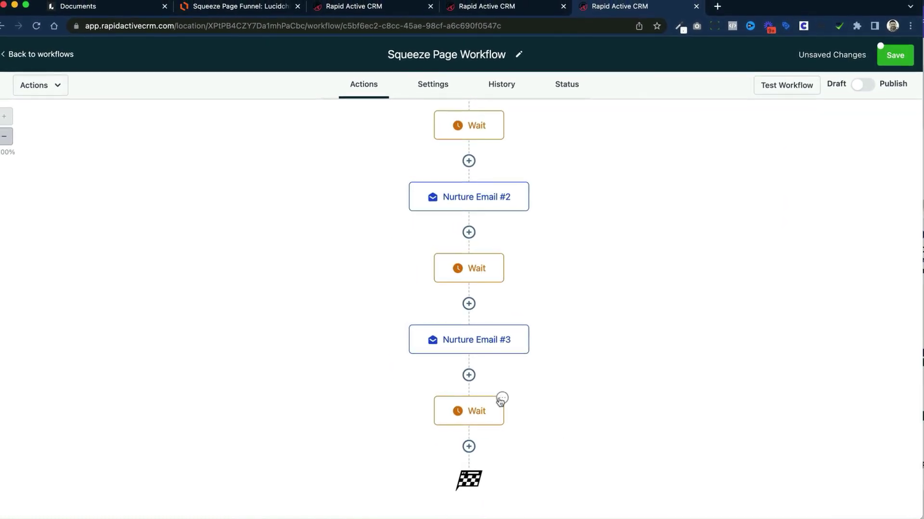
pyautogui.click(500, 398)
pyautogui.moveTo(550, 498)
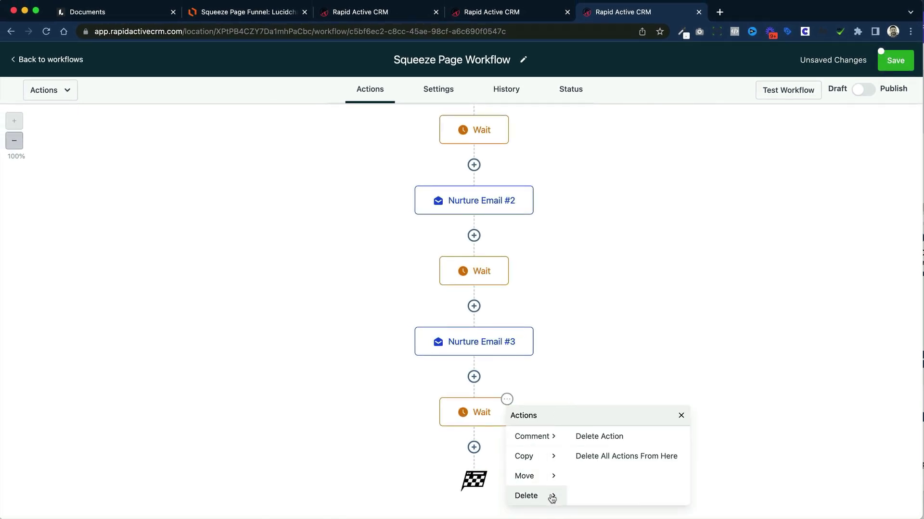
pyautogui.click(596, 439)
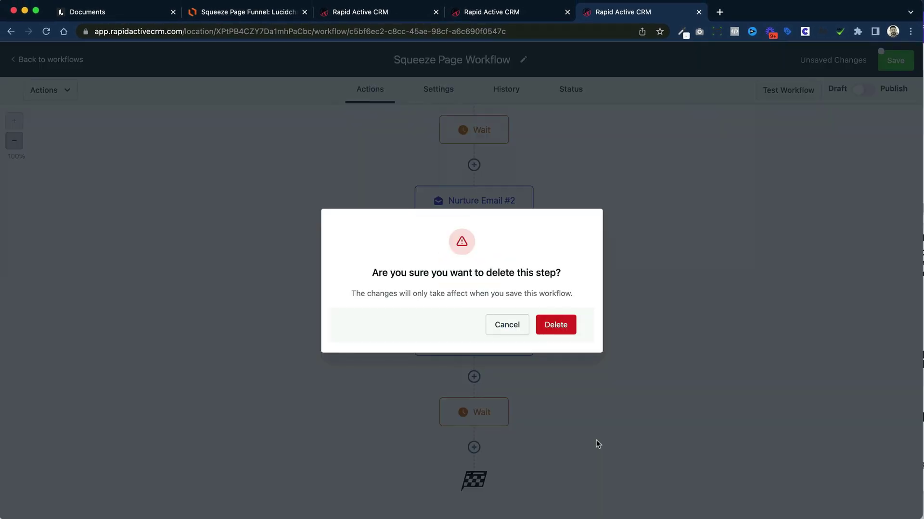
pyautogui.click(553, 325)
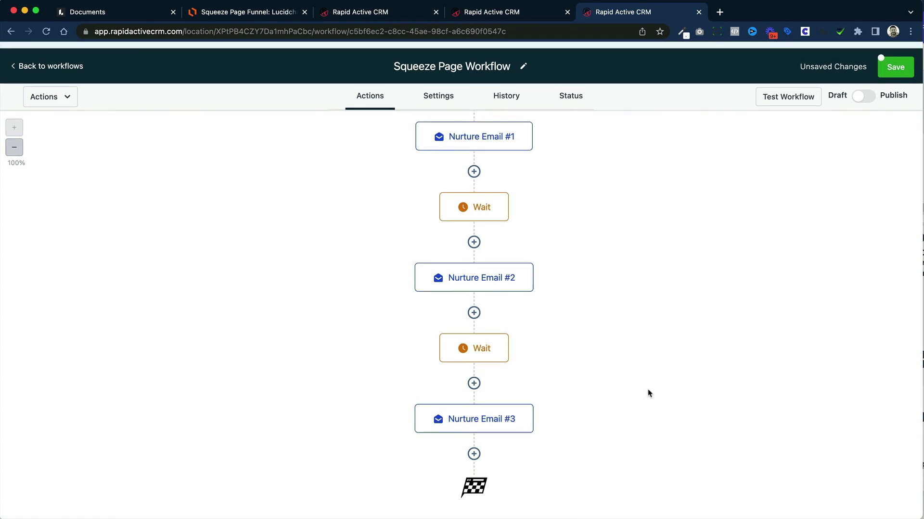
# Step: Save the Squeeze Page Workflow and switch it from Draft to Publish
pyautogui.scroll(5, 563, 379)
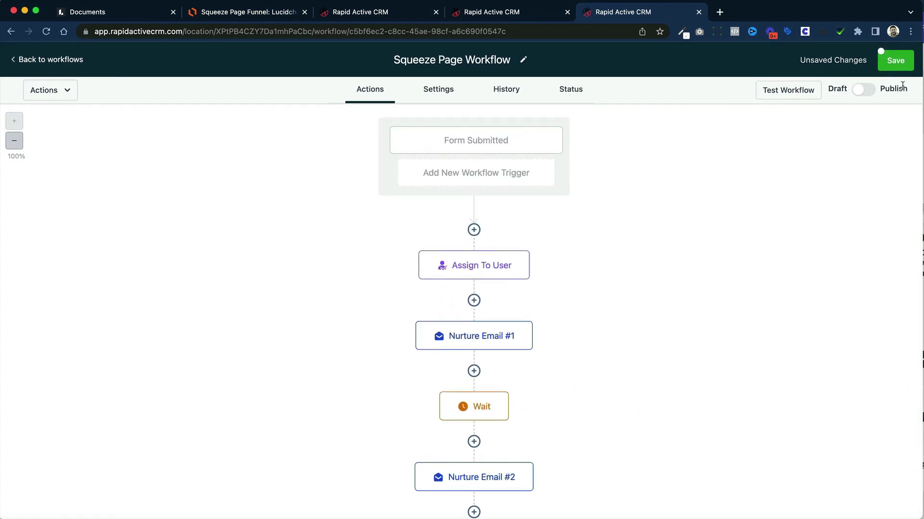
pyautogui.click(893, 61)
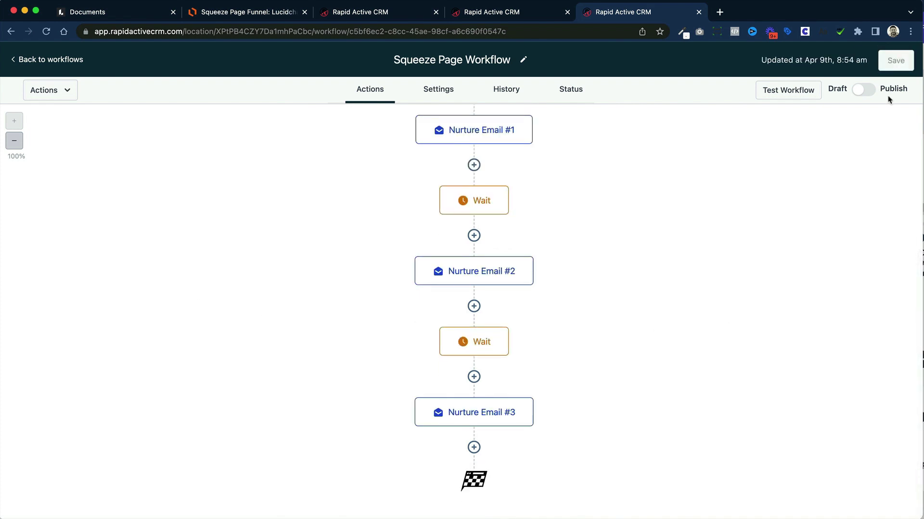
pyautogui.click(863, 90)
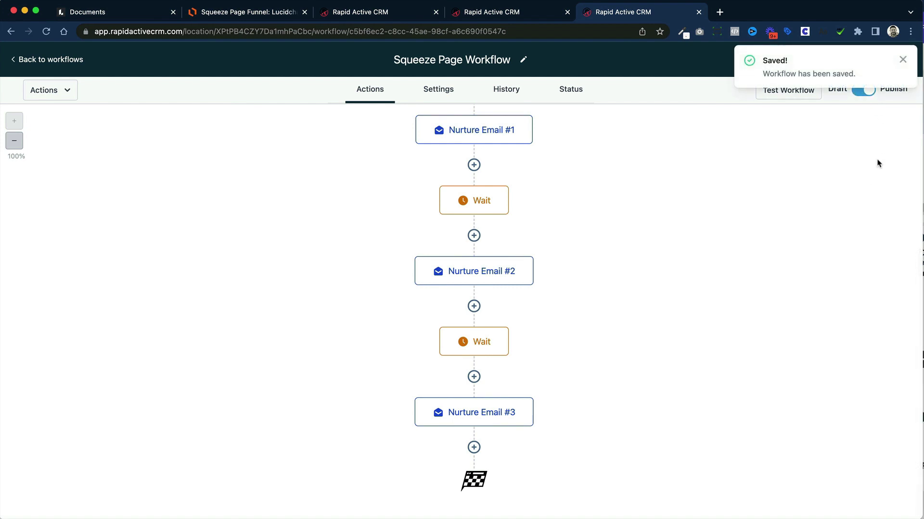
pyautogui.scroll(5, 876, 163)
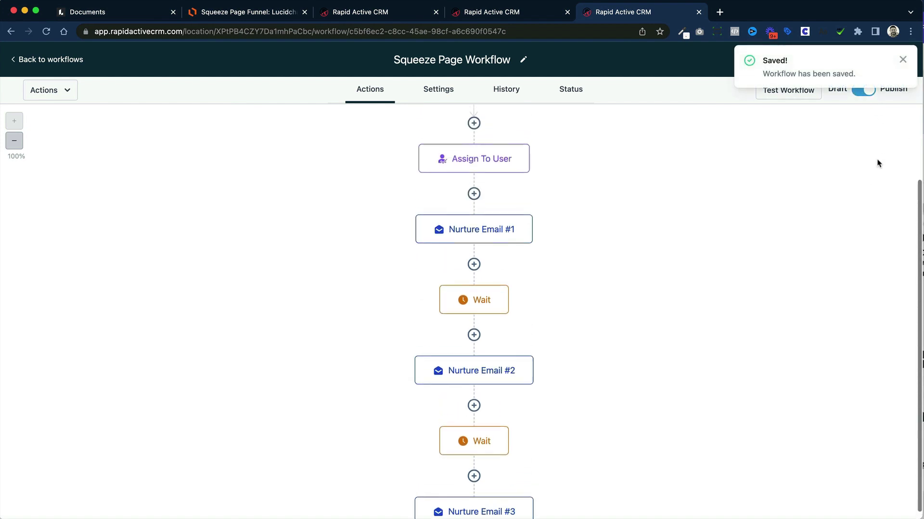